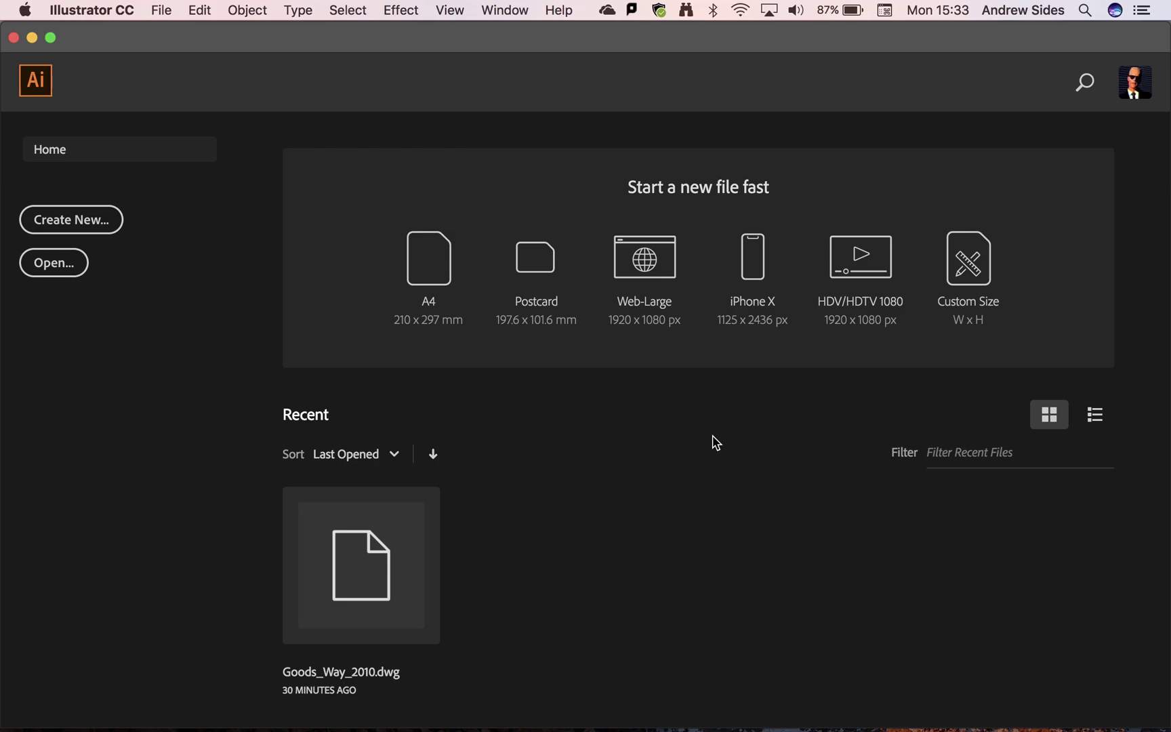
Open Goods_Way_2010.dwg, importing it at Original Size in the DXF/DWG Options
click(58, 272)
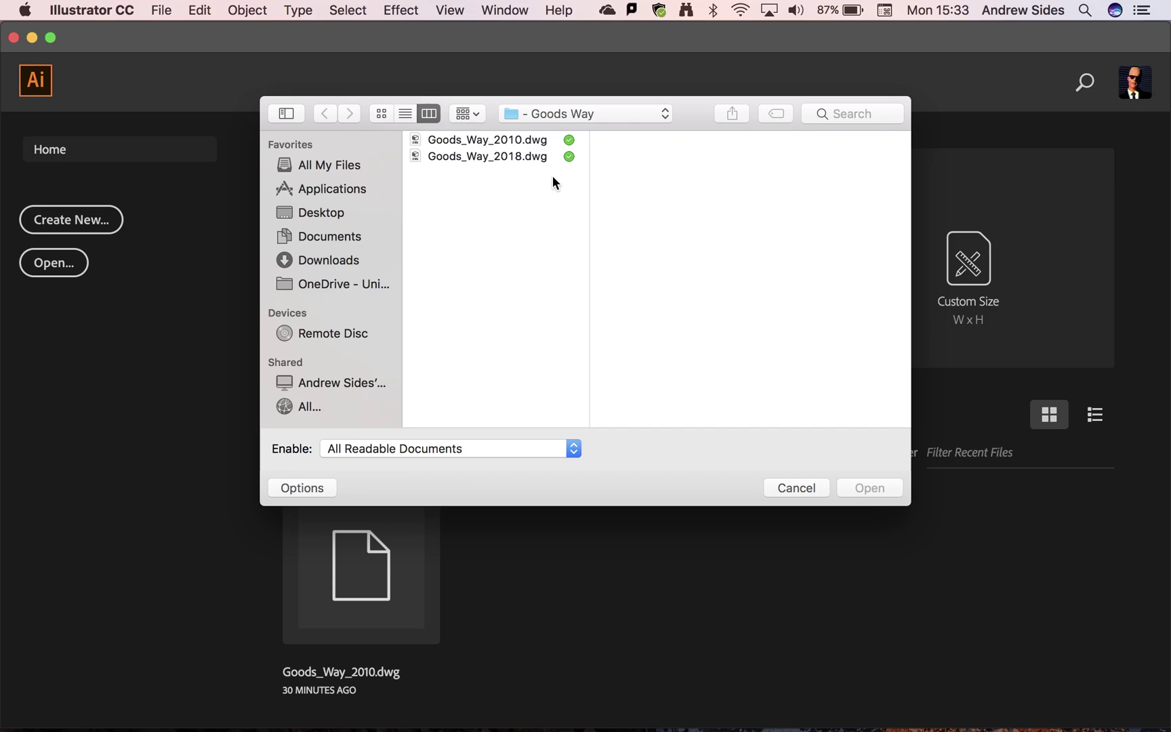
click(546, 139)
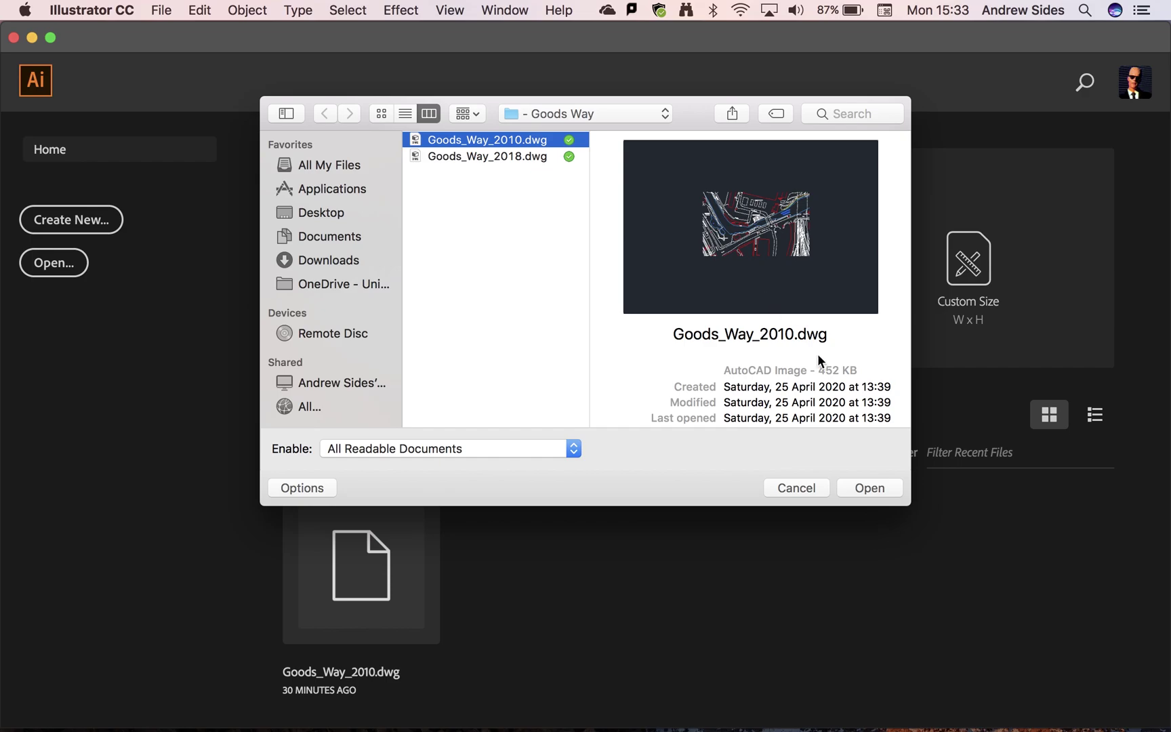
click(879, 488)
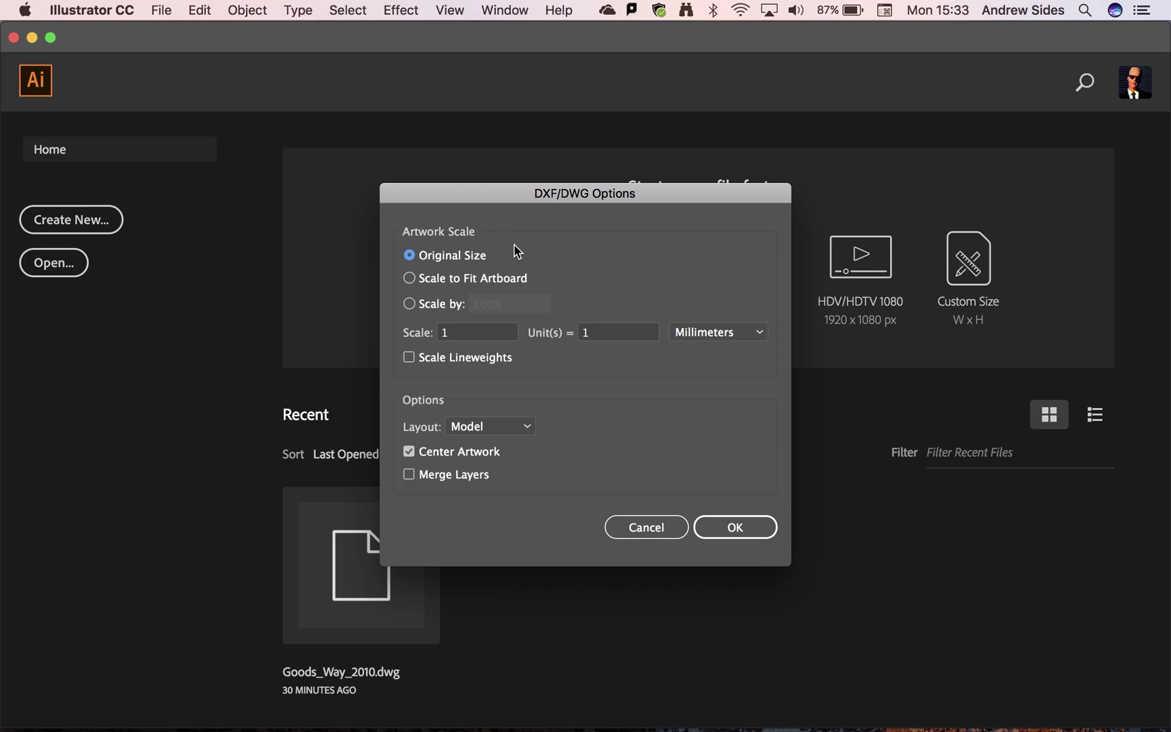
click(745, 522)
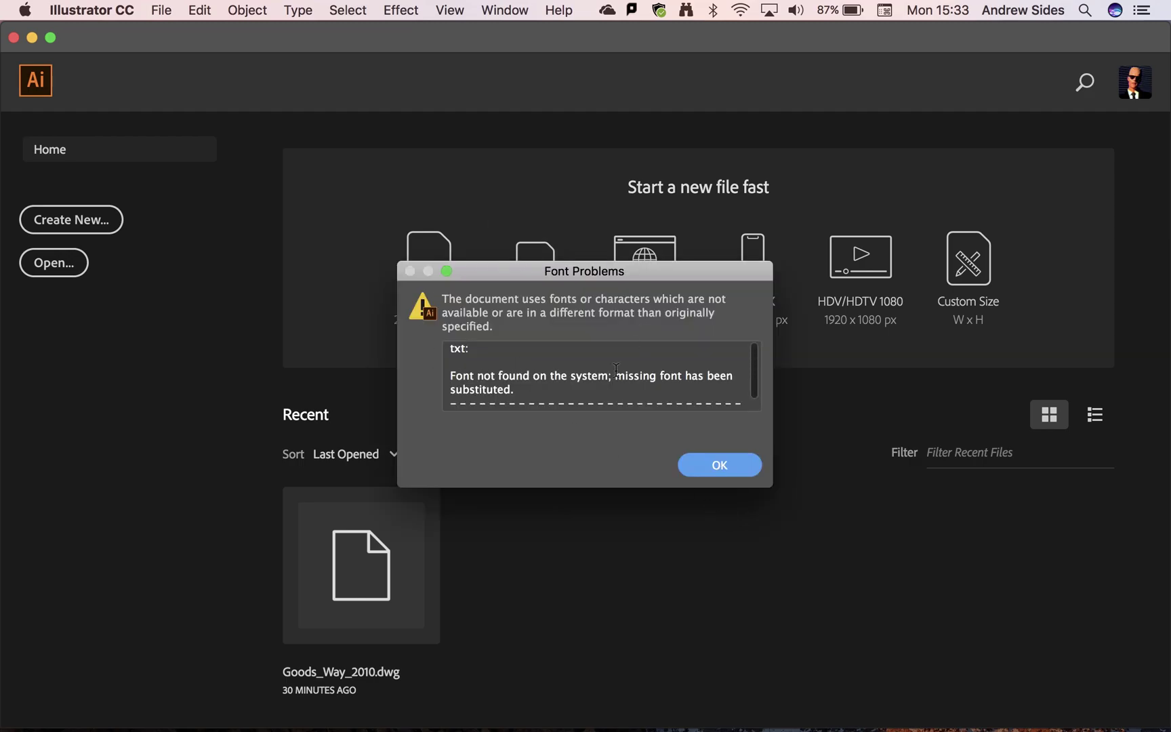
Dismiss the missing-font alert and scroll around the imported Goods Way plan to inspect it
click(738, 463)
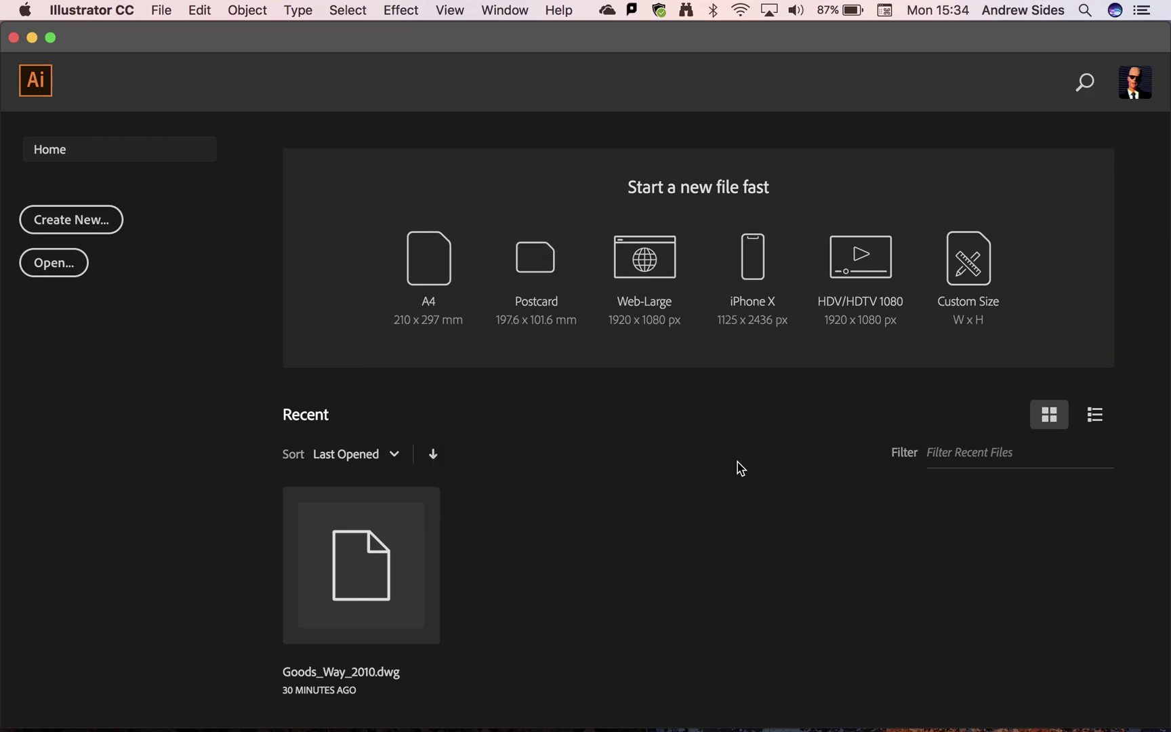
scroll(738, 468, down, 3)
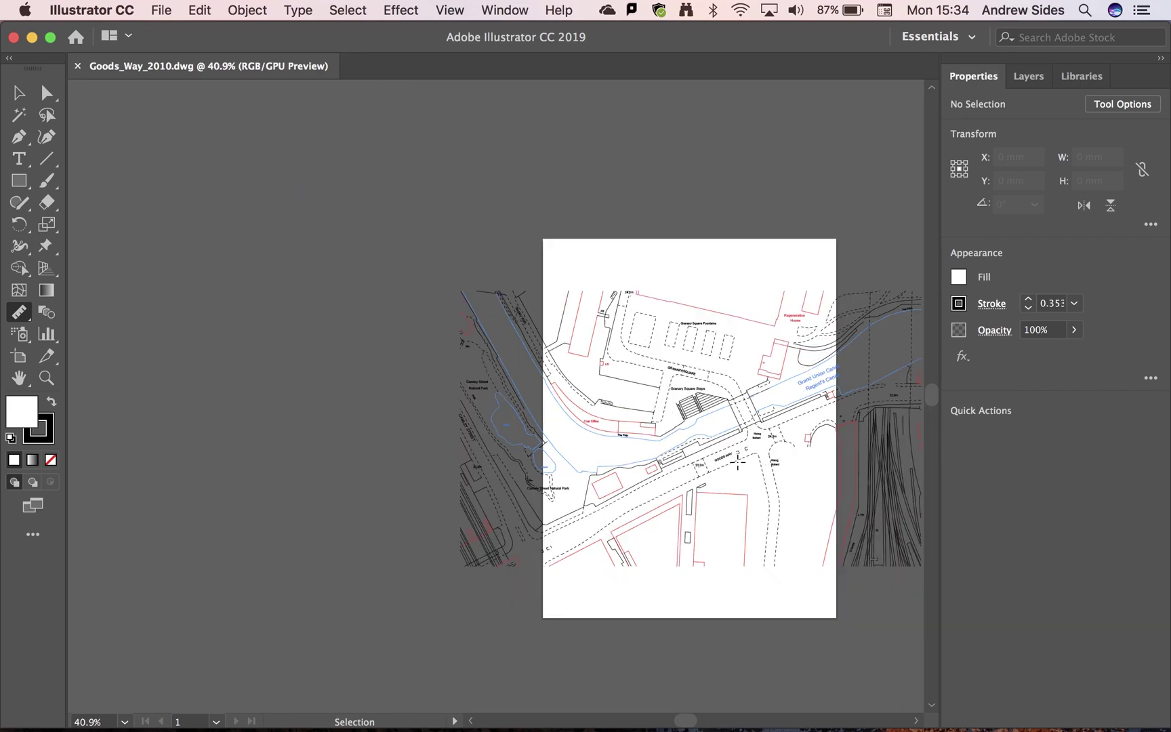
scroll(737, 463, down, 2)
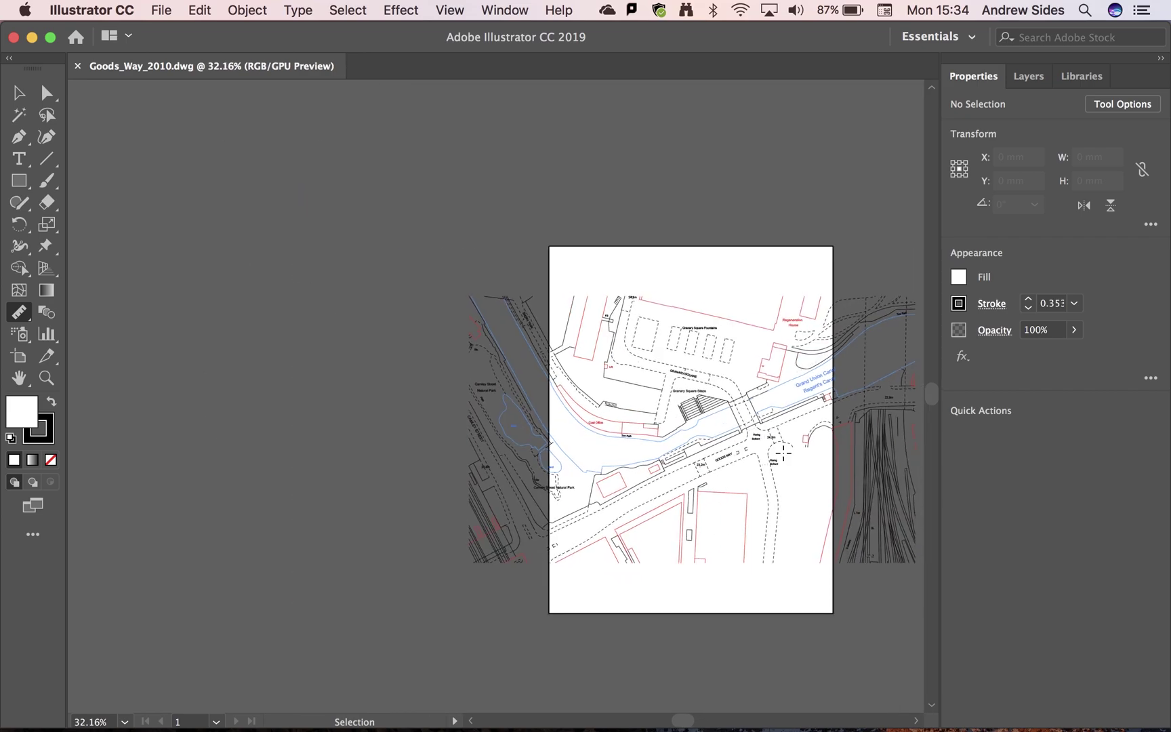
scroll(783, 453, right, 5)
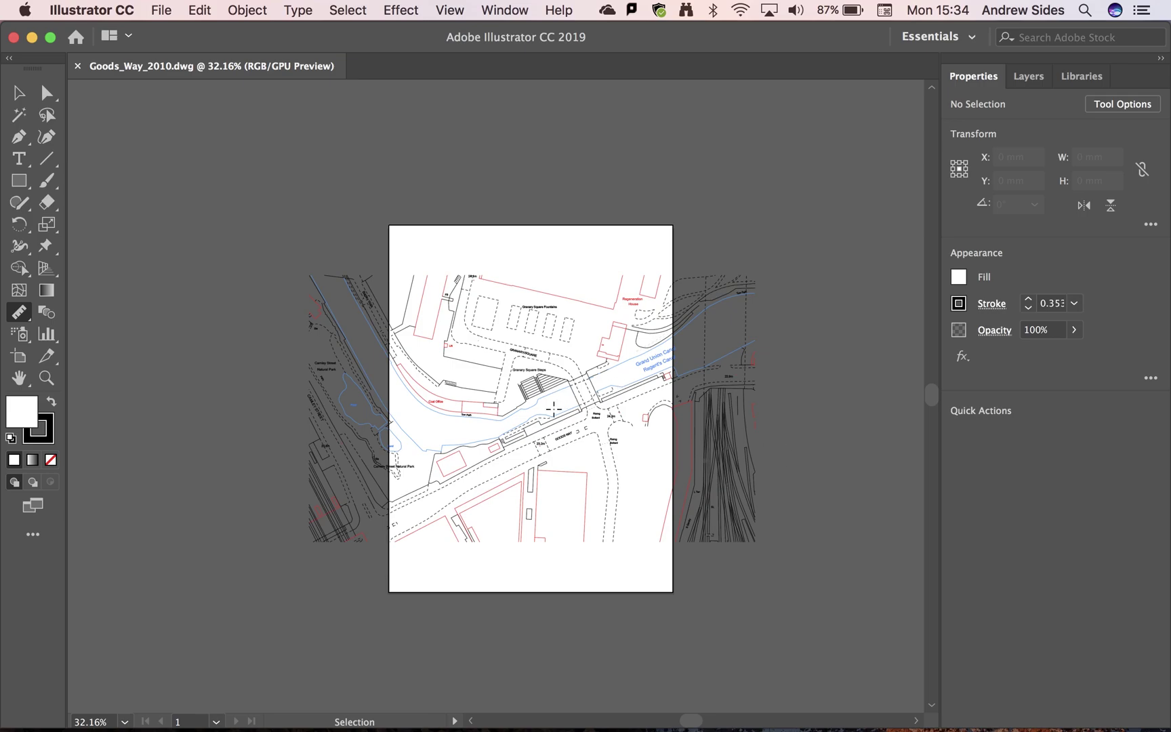
scroll(554, 409, right, 2)
scroll(554, 409, up, 10)
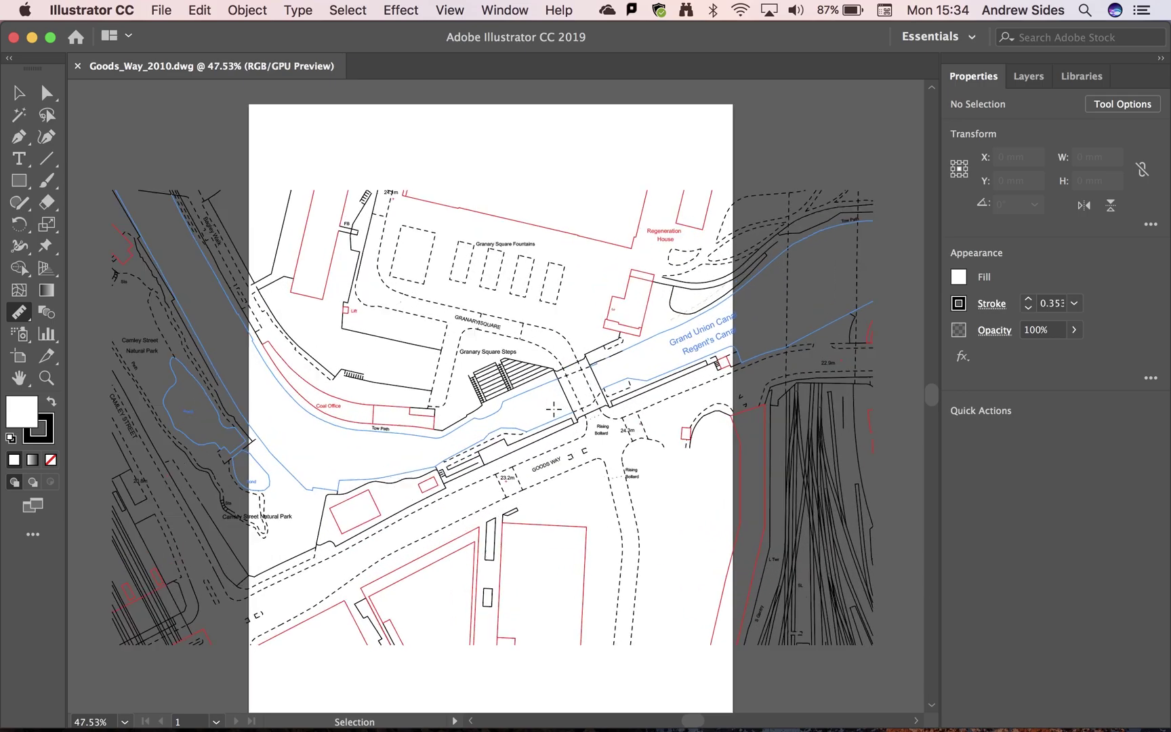
scroll(554, 409, up, 1)
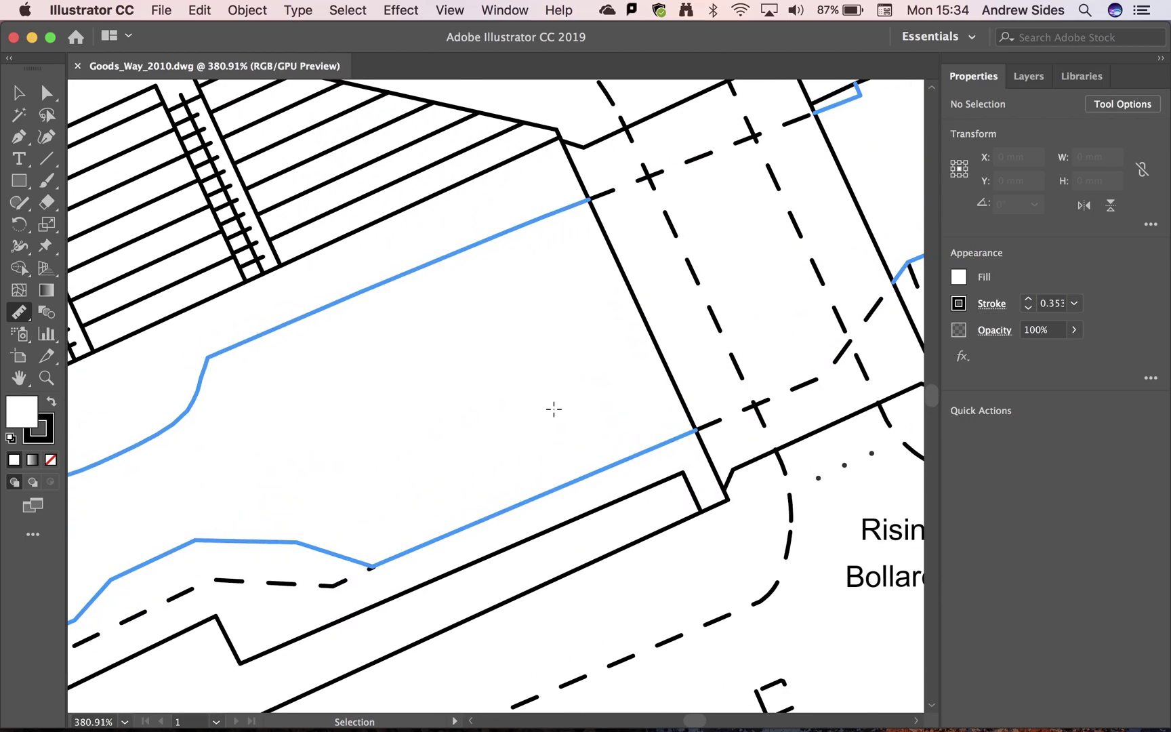
scroll(554, 408, down, 8)
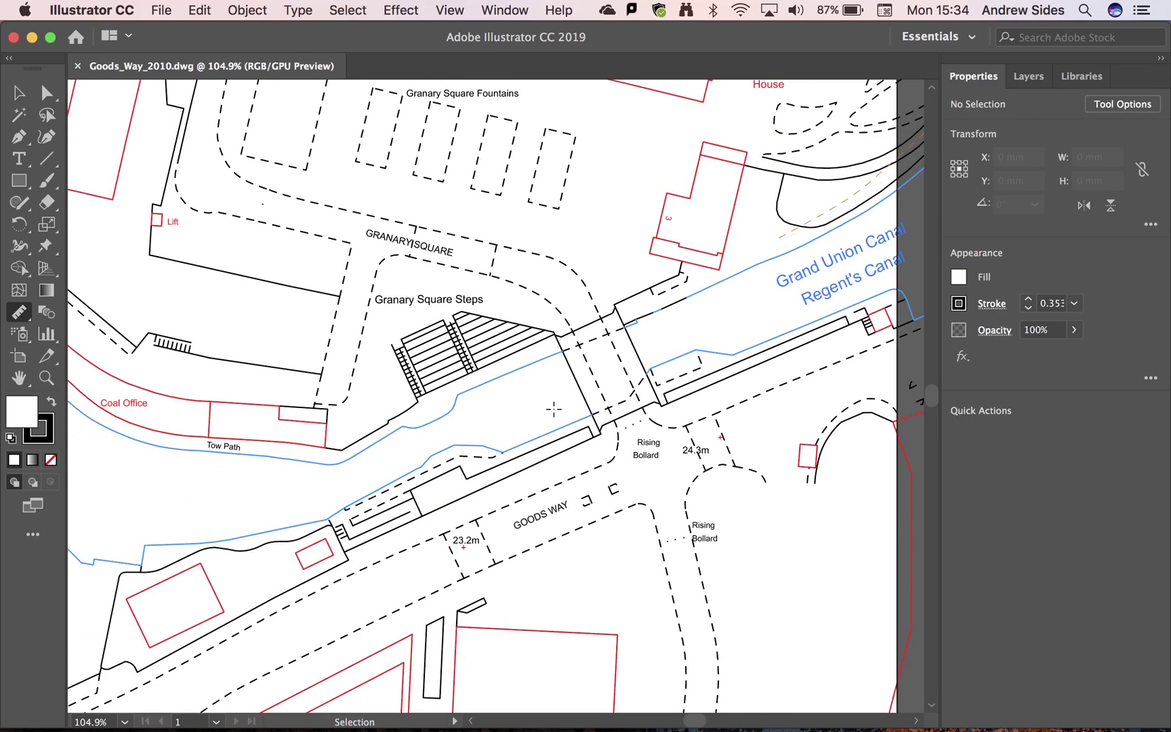
scroll(554, 408, down, 2)
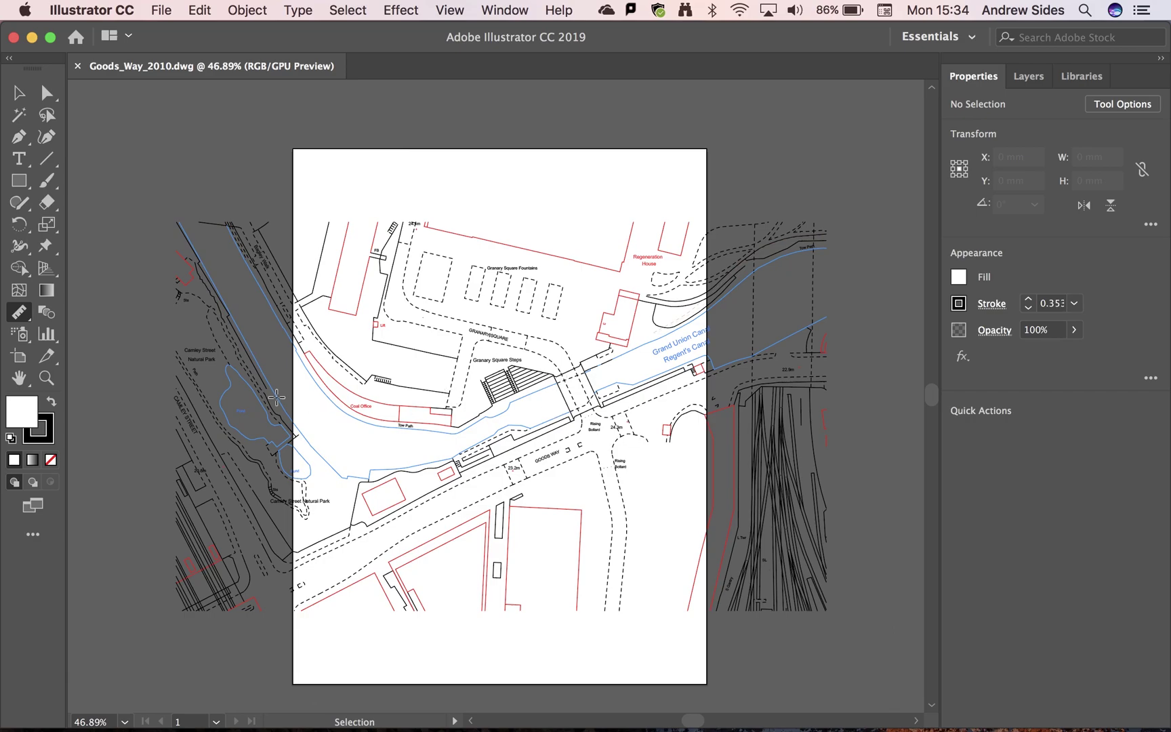
scroll(515, 397, down, 2)
scroll(516, 397, left, 1)
scroll(516, 397, up, 1)
scroll(515, 398, right, 1)
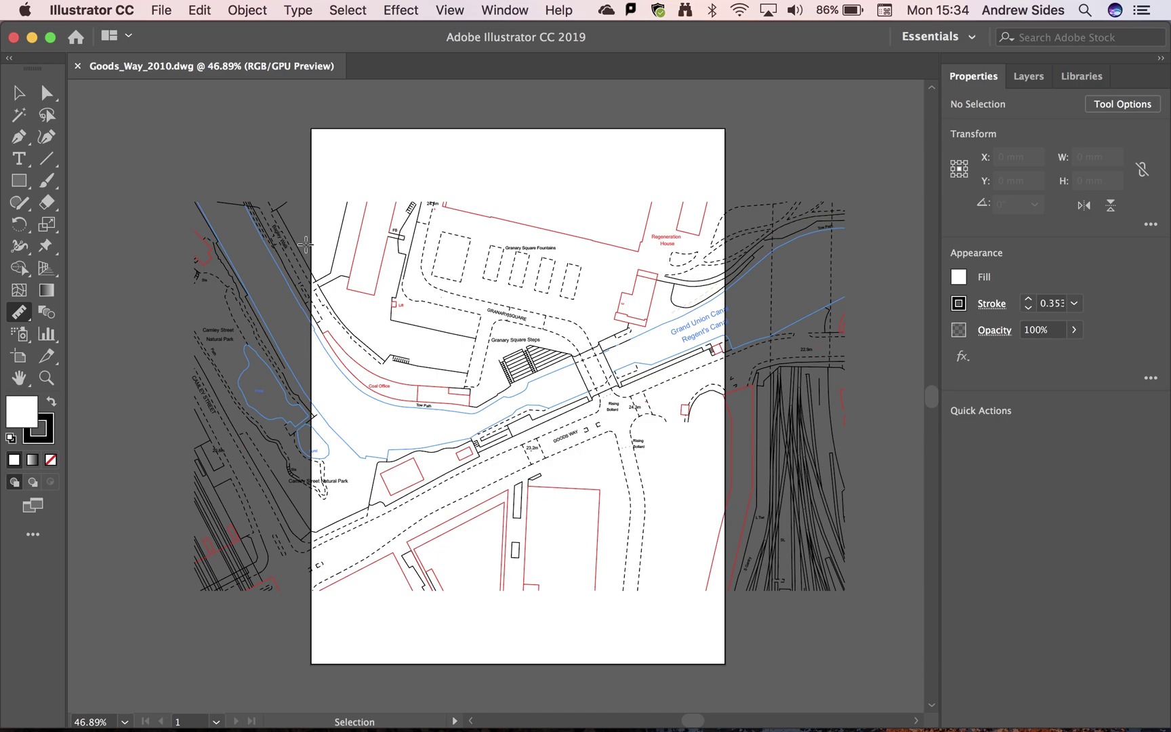
Save the drawing as Goods_Way_Site_Plan.ai with the default Illustrator Options
click(163, 10)
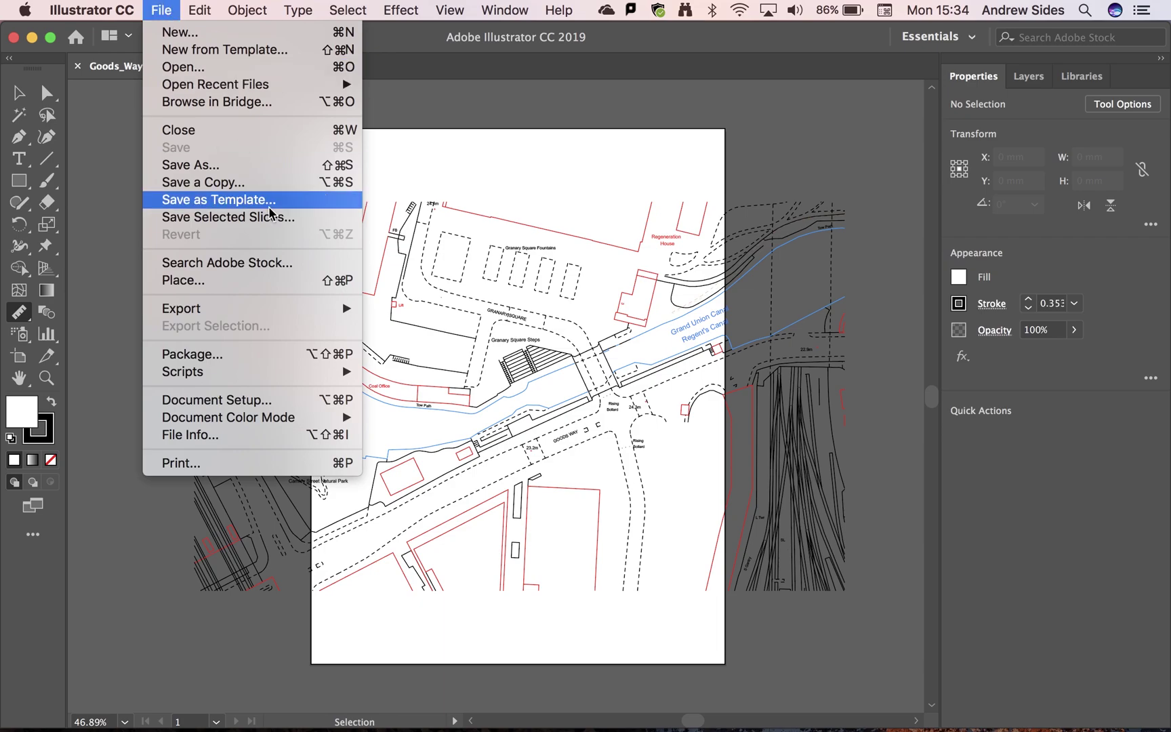
click(269, 171)
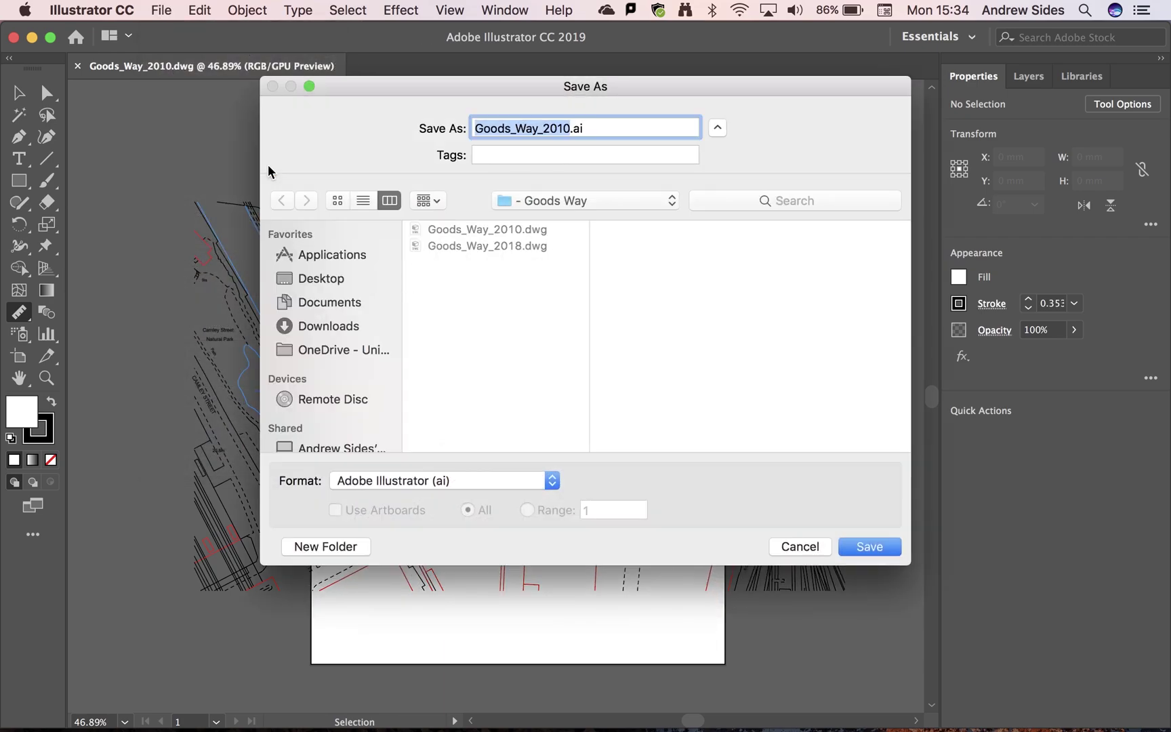
text(Goods_Way_Plan)
key(Left)
key(Left)
key(Left)
key(Left)
text(Site_)
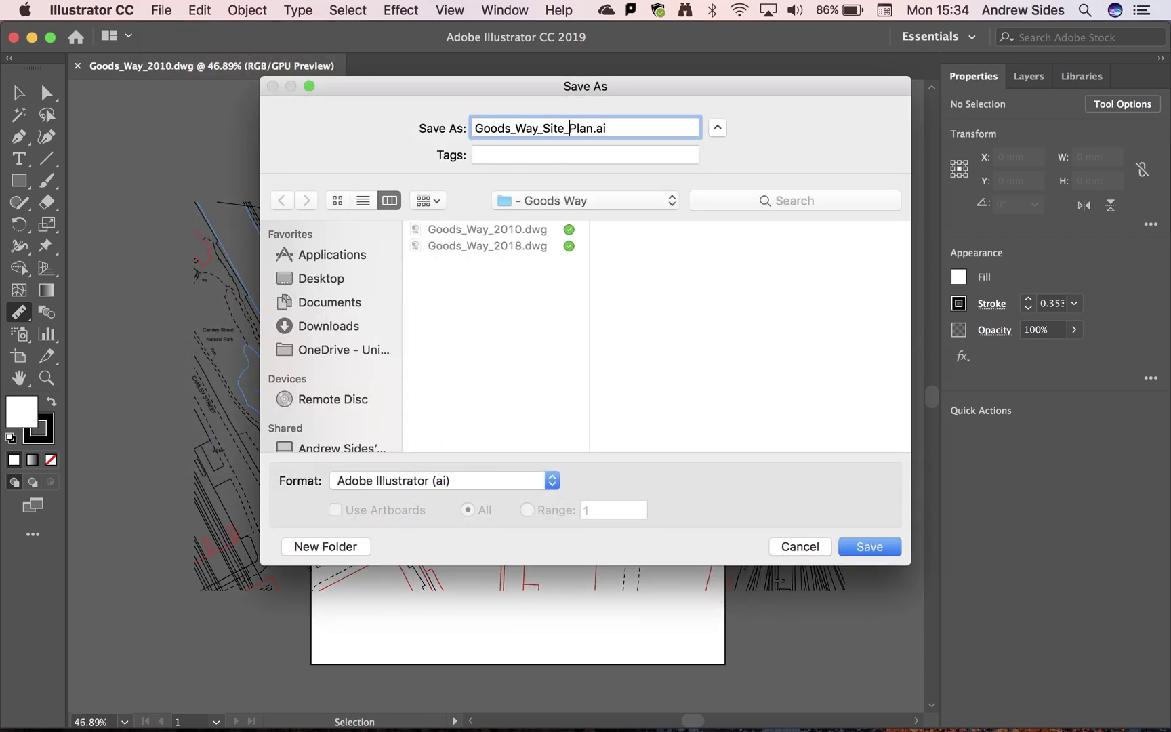
key(Return)
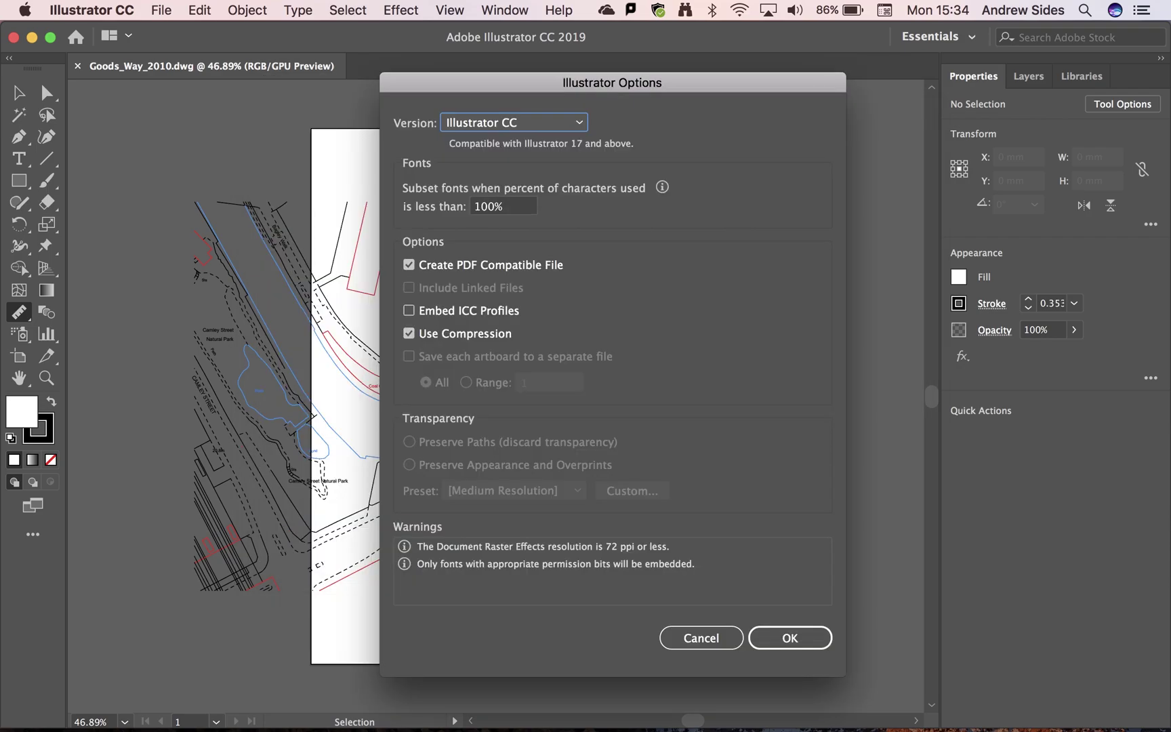
key(Return)
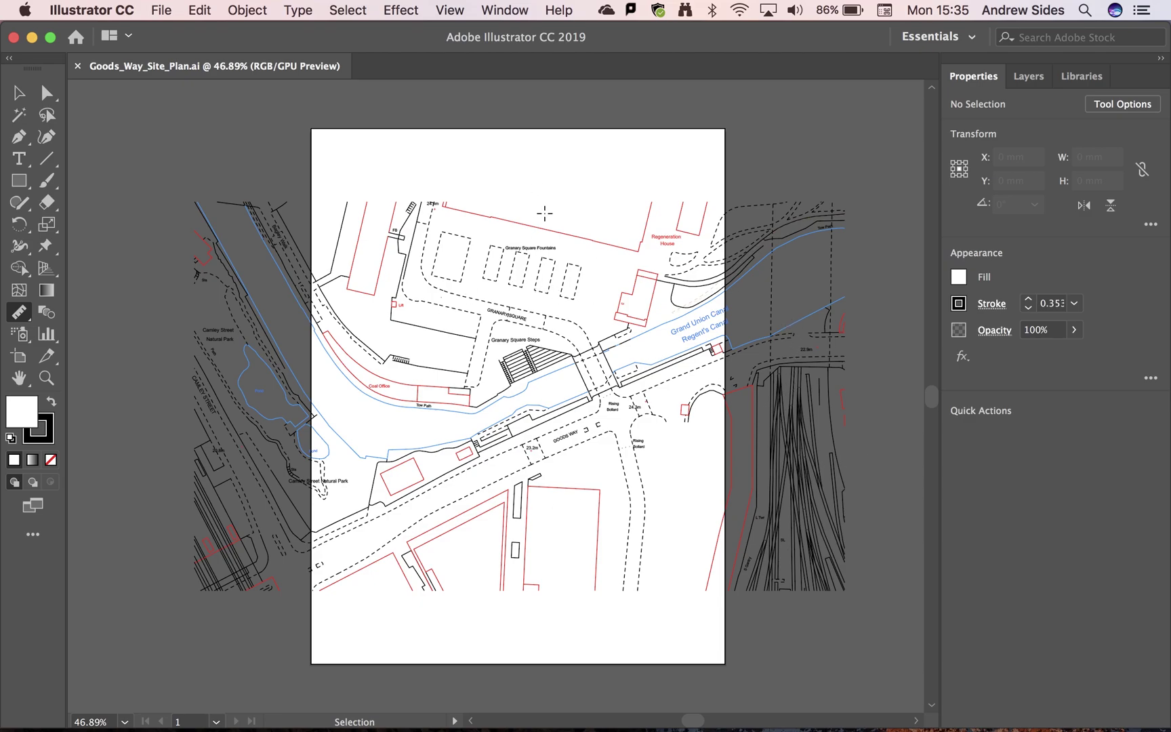
Zoom in, confirm the Advanced toolbar is in use, and reveal the Eyedropper tool group
scroll(545, 213, up, 3)
scroll(545, 213, up, 2)
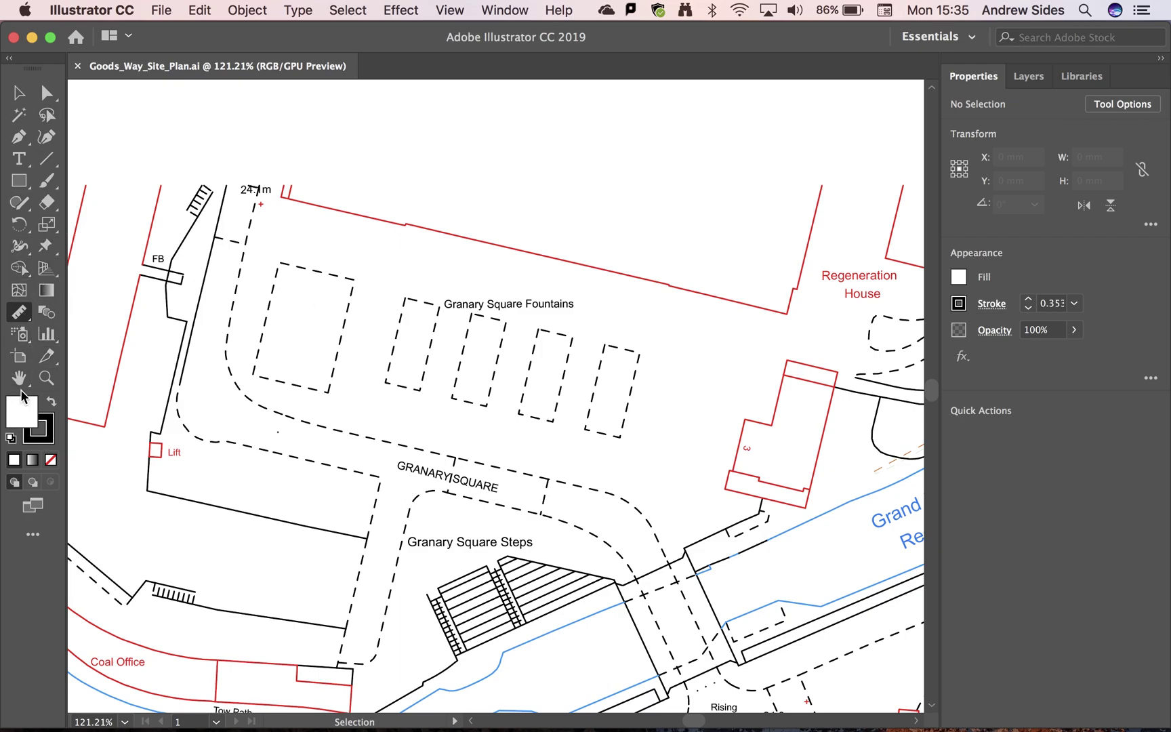
click(33, 539)
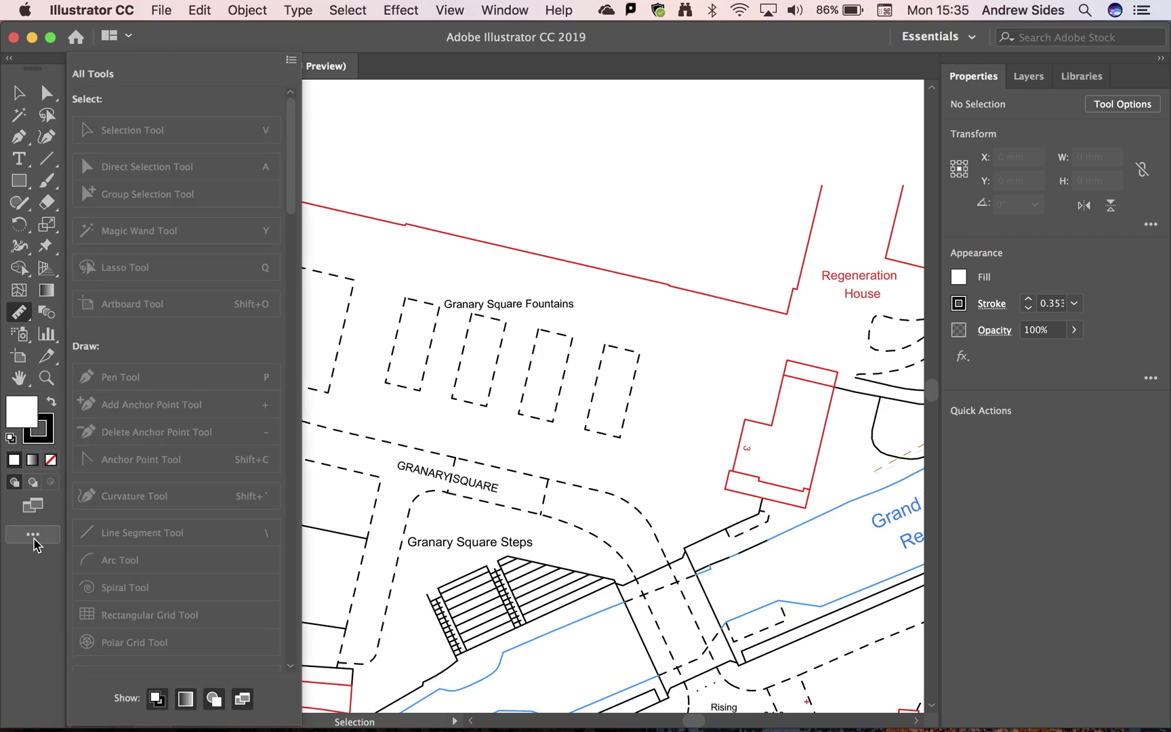
click(291, 60)
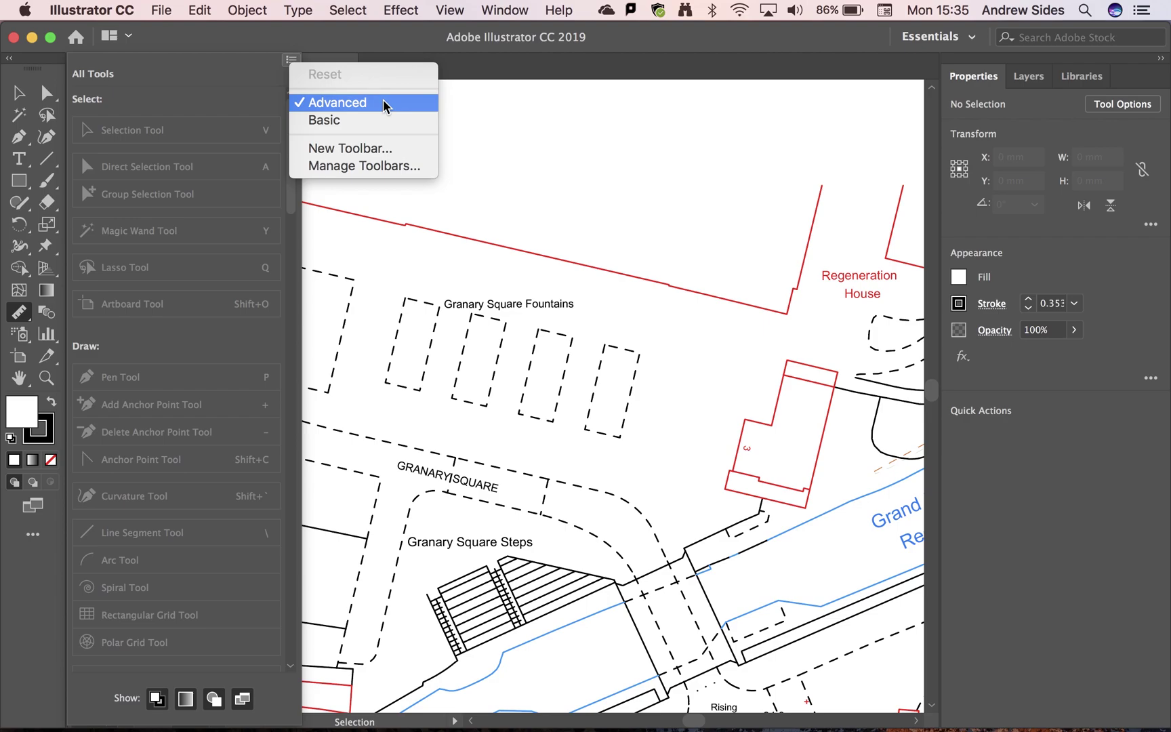
click(269, 42)
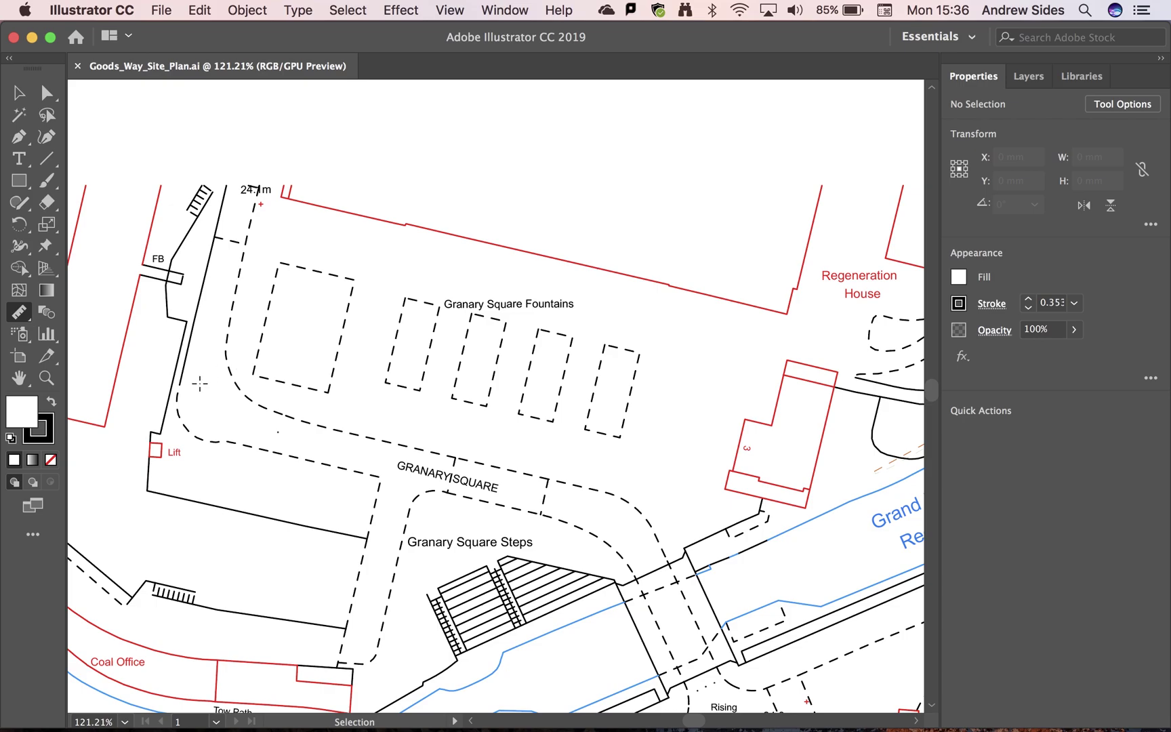
drag(18, 318, 128, 310)
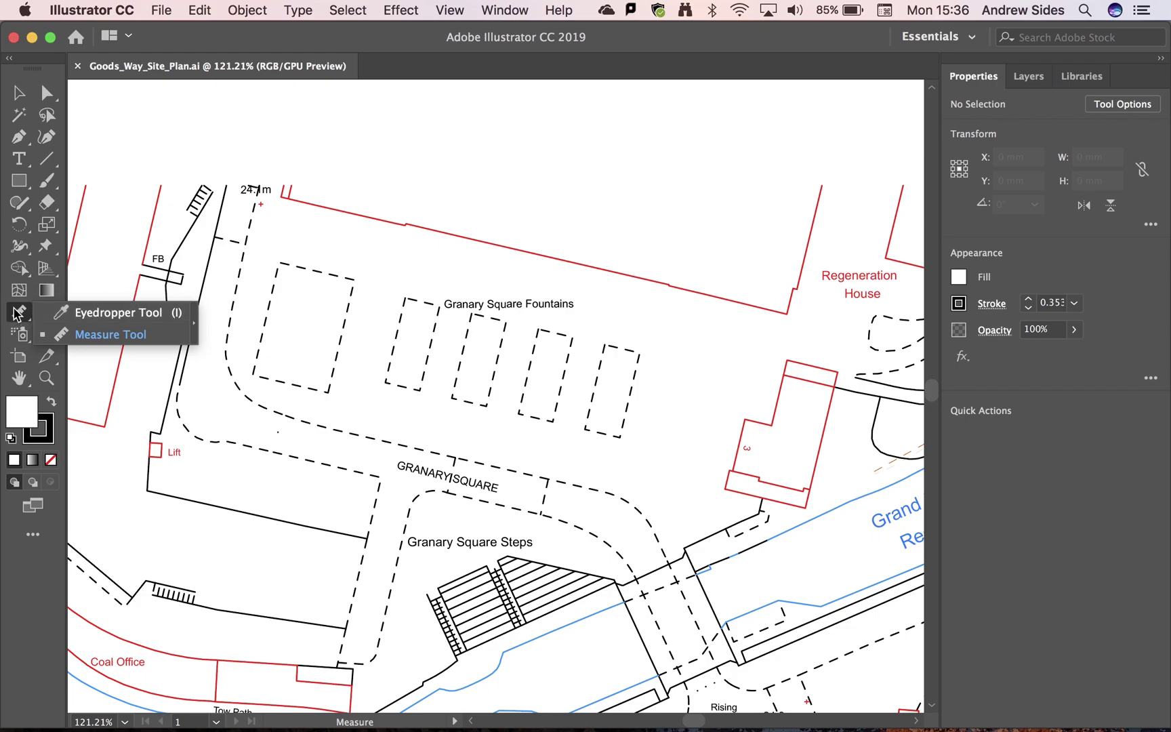
Measure from the 24.1m mark to the Regeneration House corner, reading 104.77 mm at −13.038°
click(74, 334)
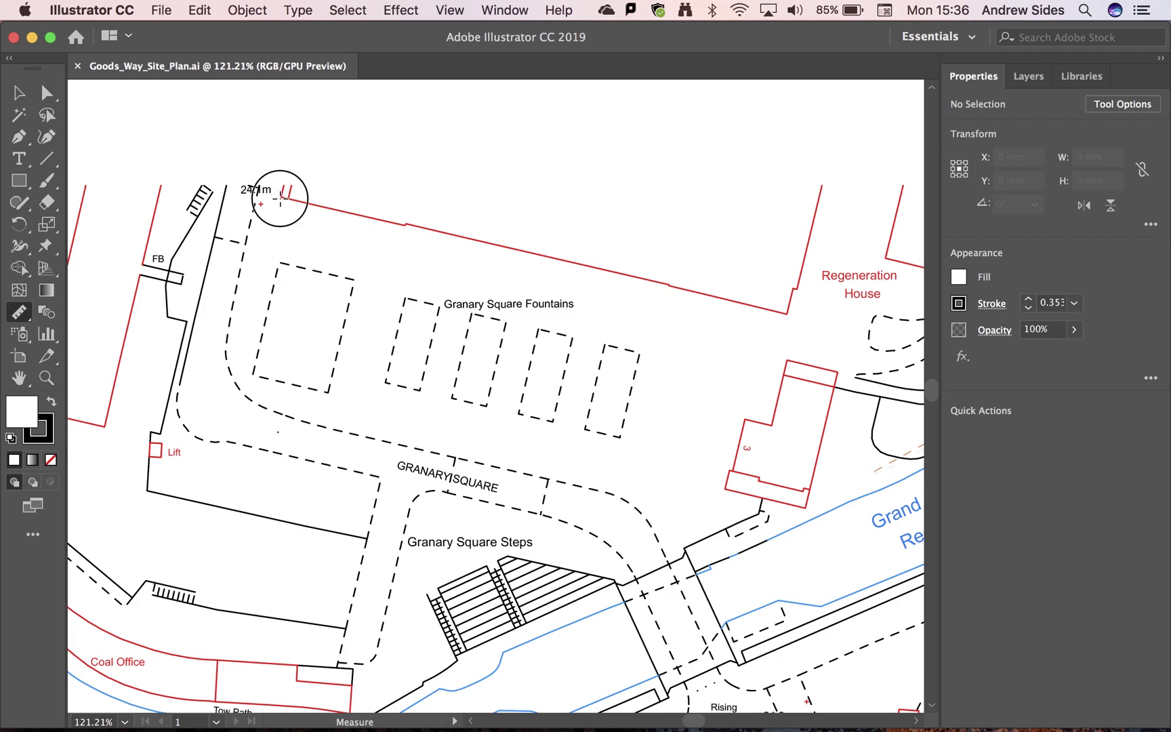
drag(282, 197, 787, 315)
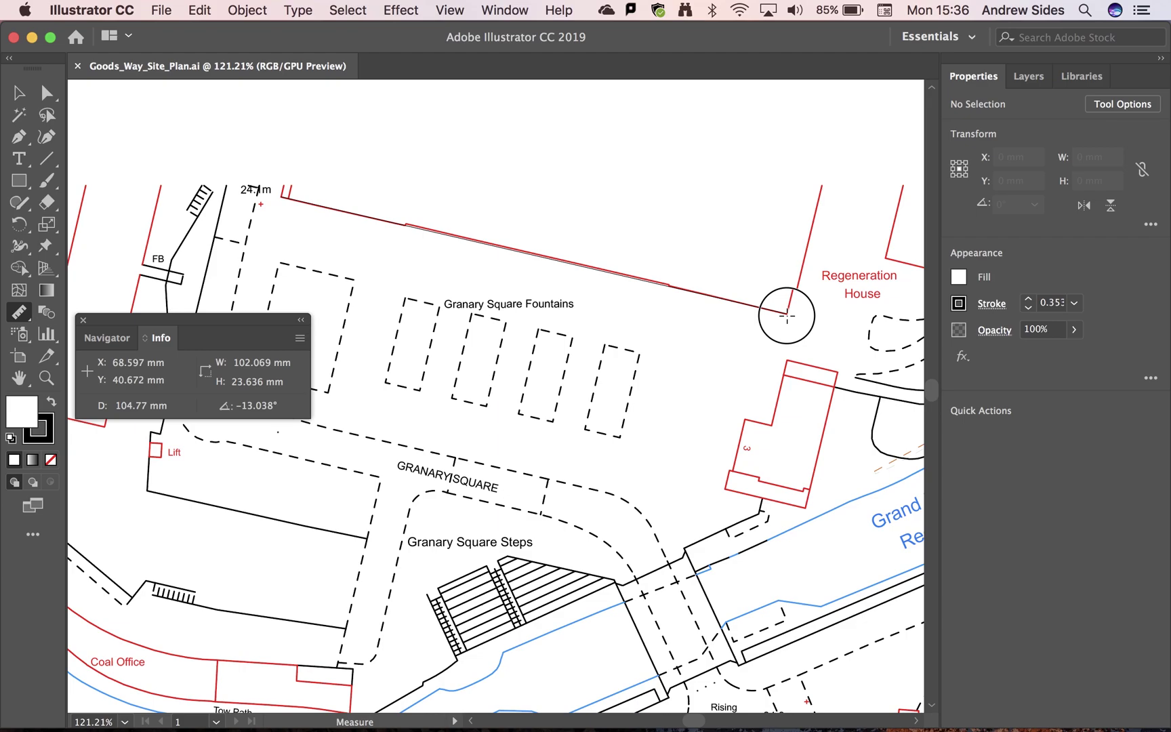
drag(787, 315, 787, 315)
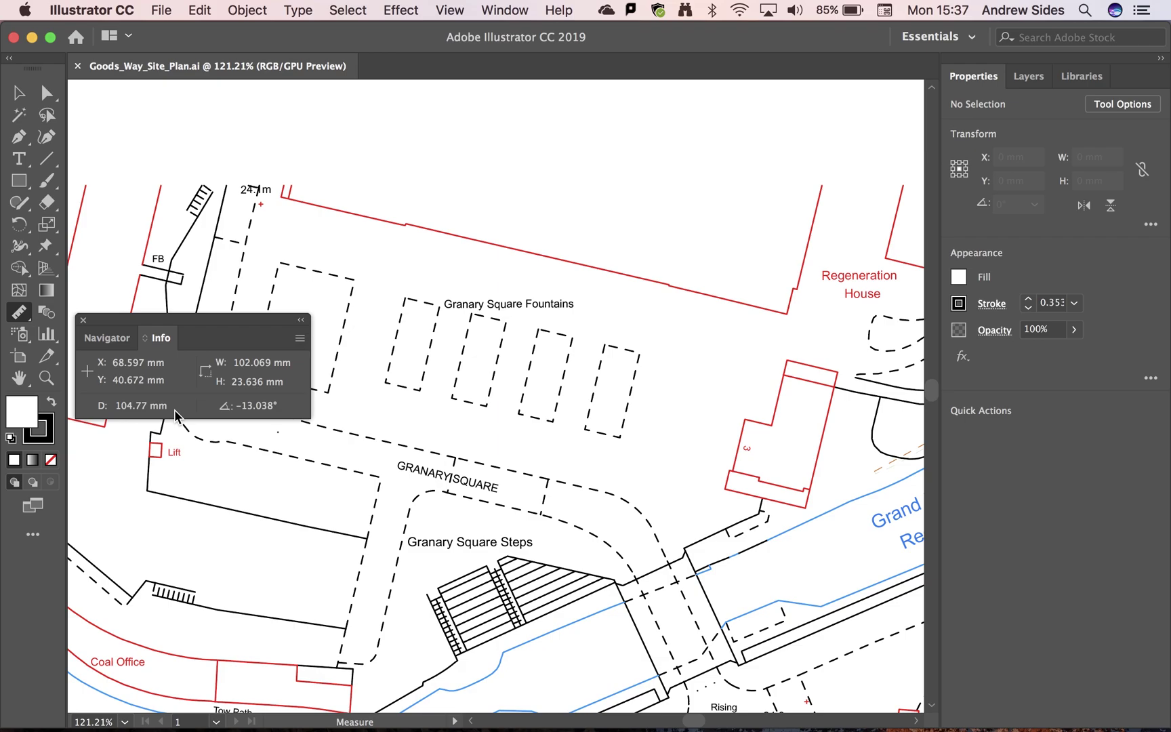
Zoom out over the whole site plan and close the measurement Info panel
scroll(470, 388, down, 6)
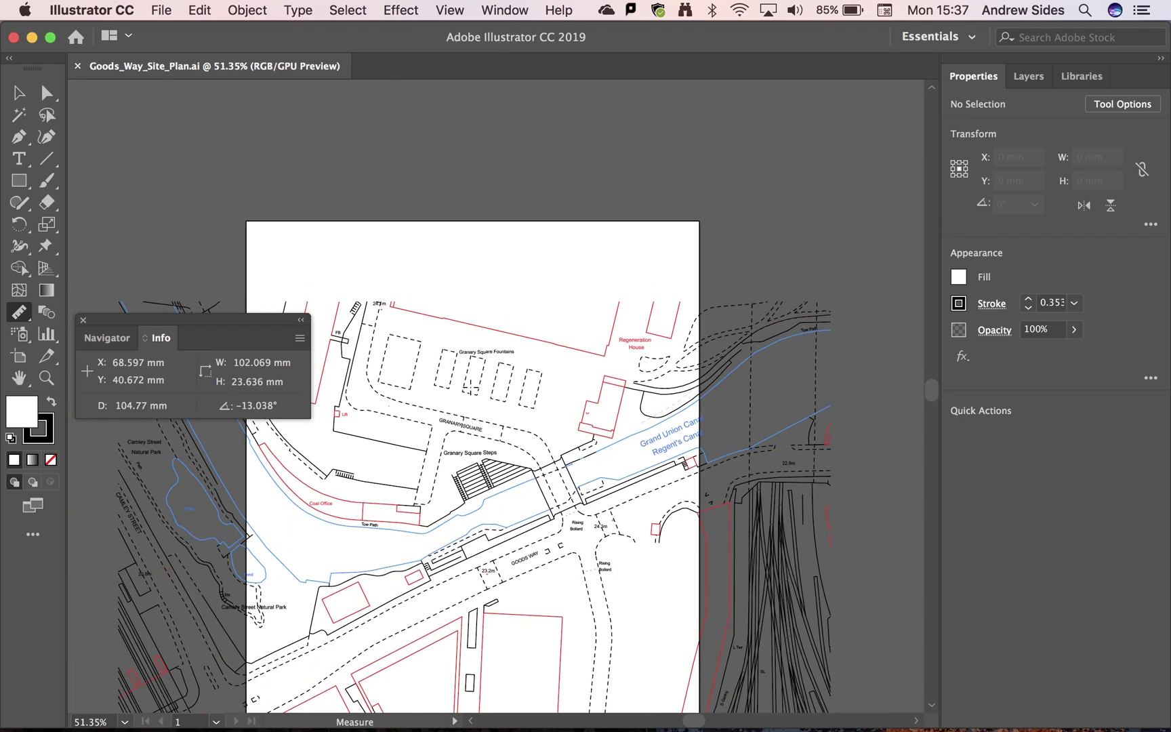
scroll(471, 387, down, 2)
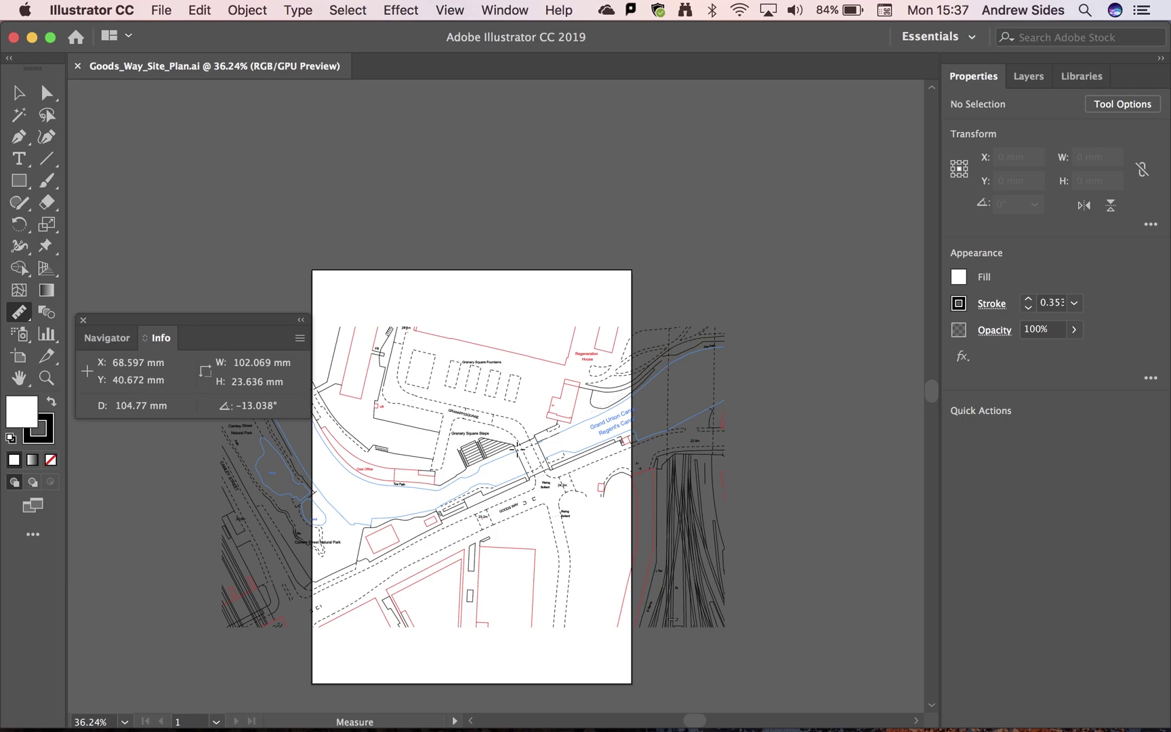
scroll(518, 448, down, 5)
scroll(518, 448, left, 3)
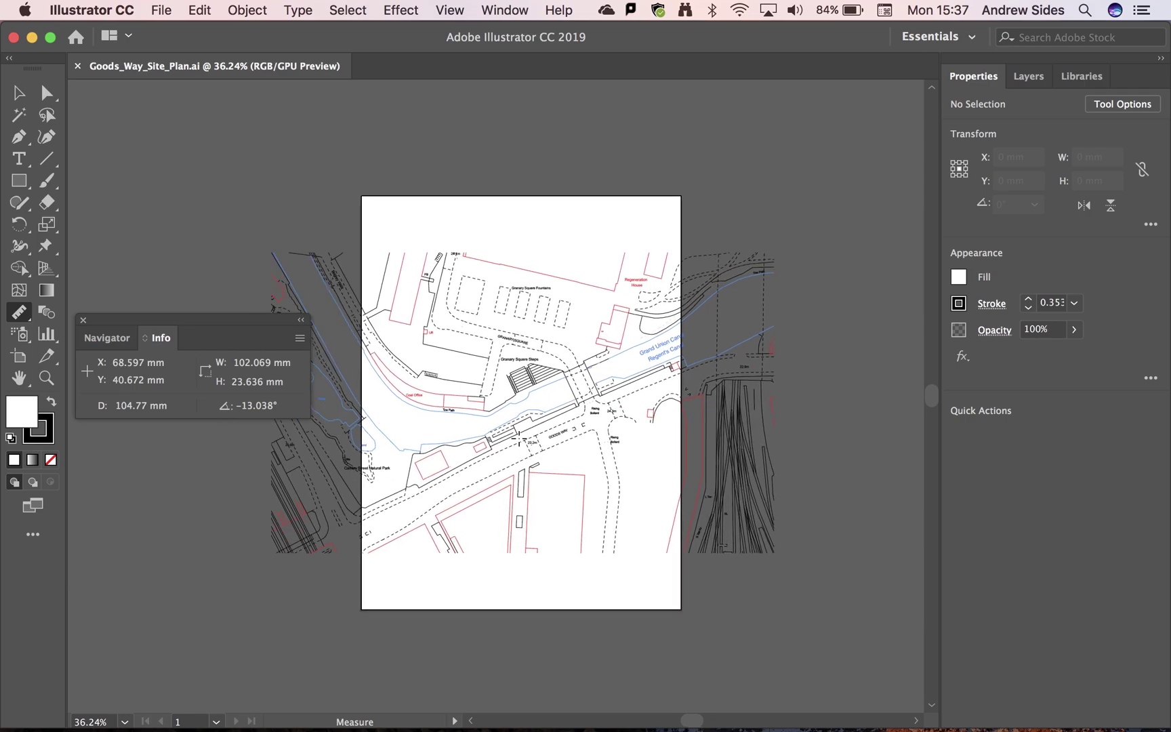
scroll(518, 440, up, 1)
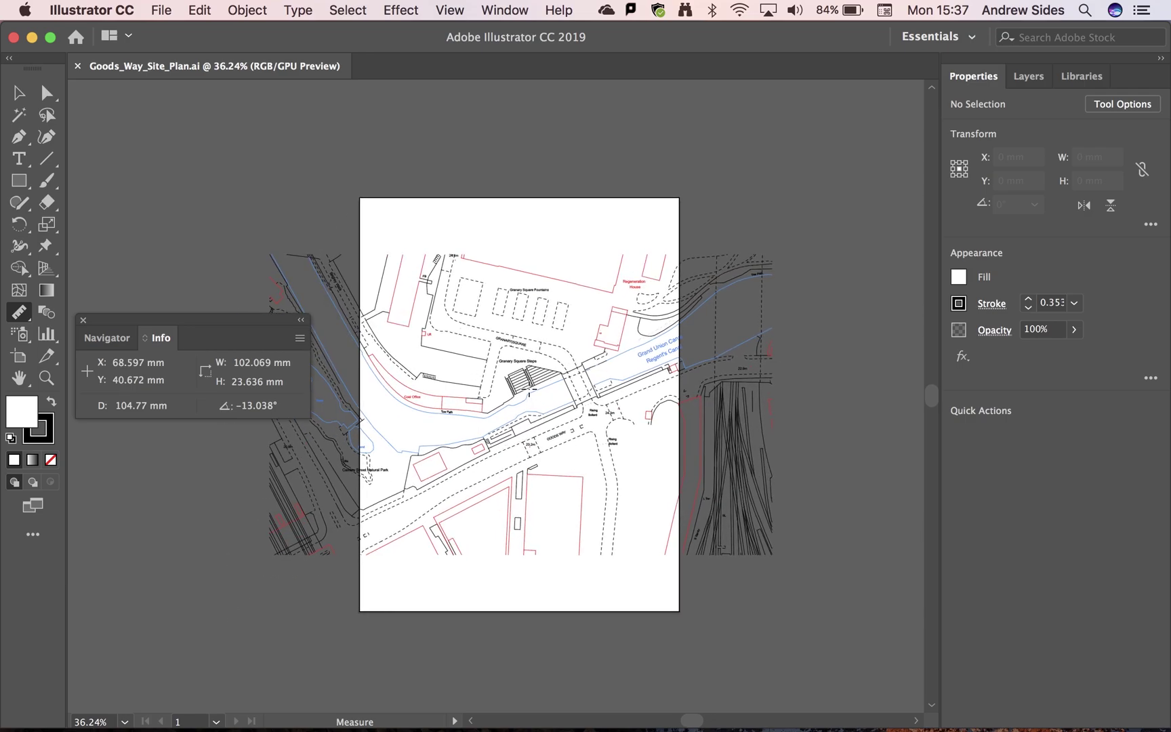
scroll(529, 391, down, 3)
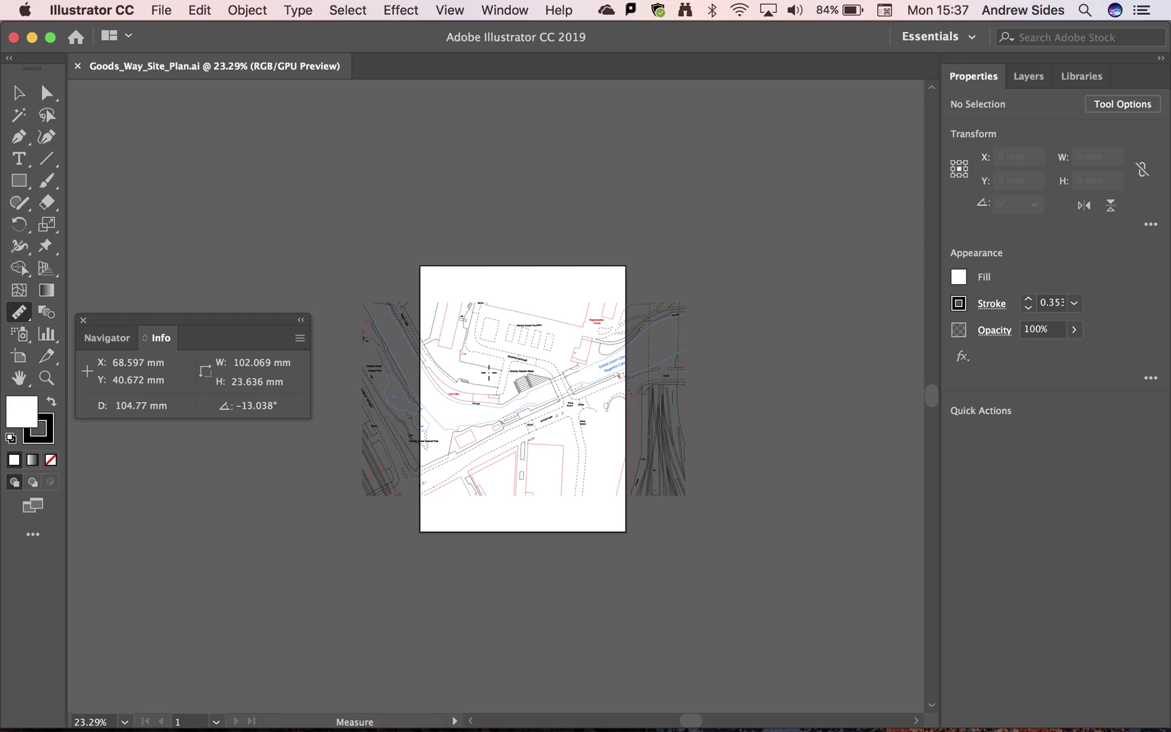
click(84, 320)
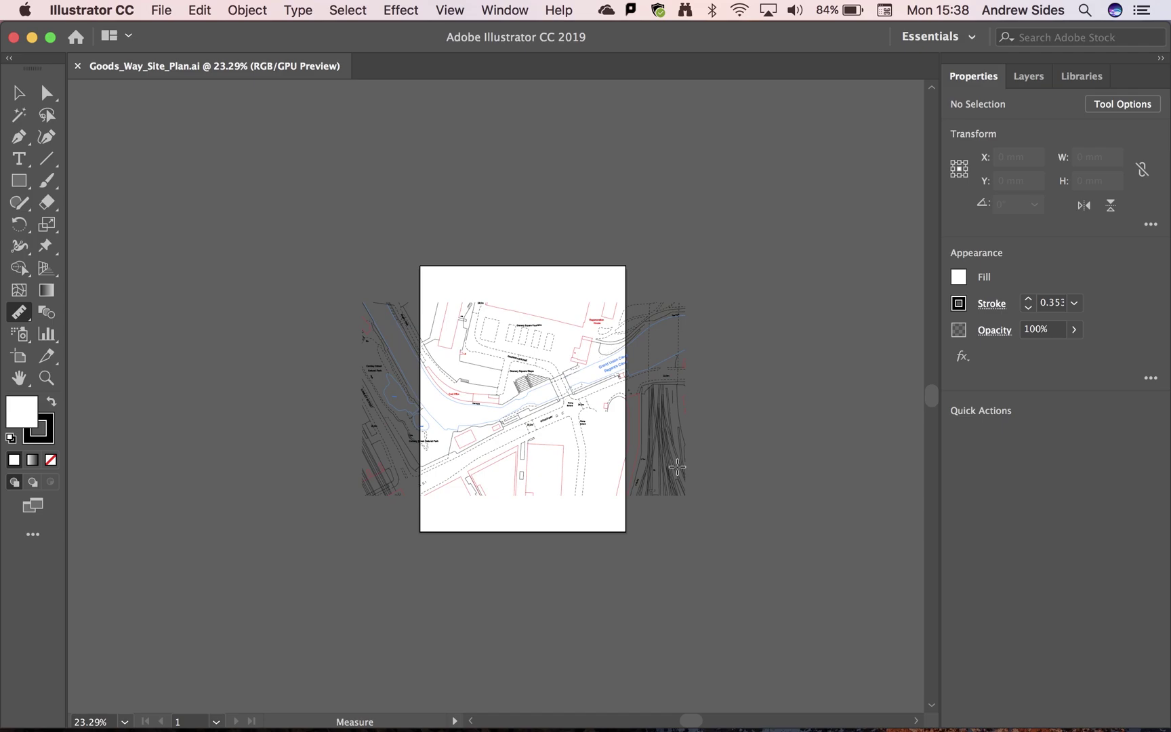
Open Artboard 1's options from the Artboards panel and switch it to landscape
click(516, 8)
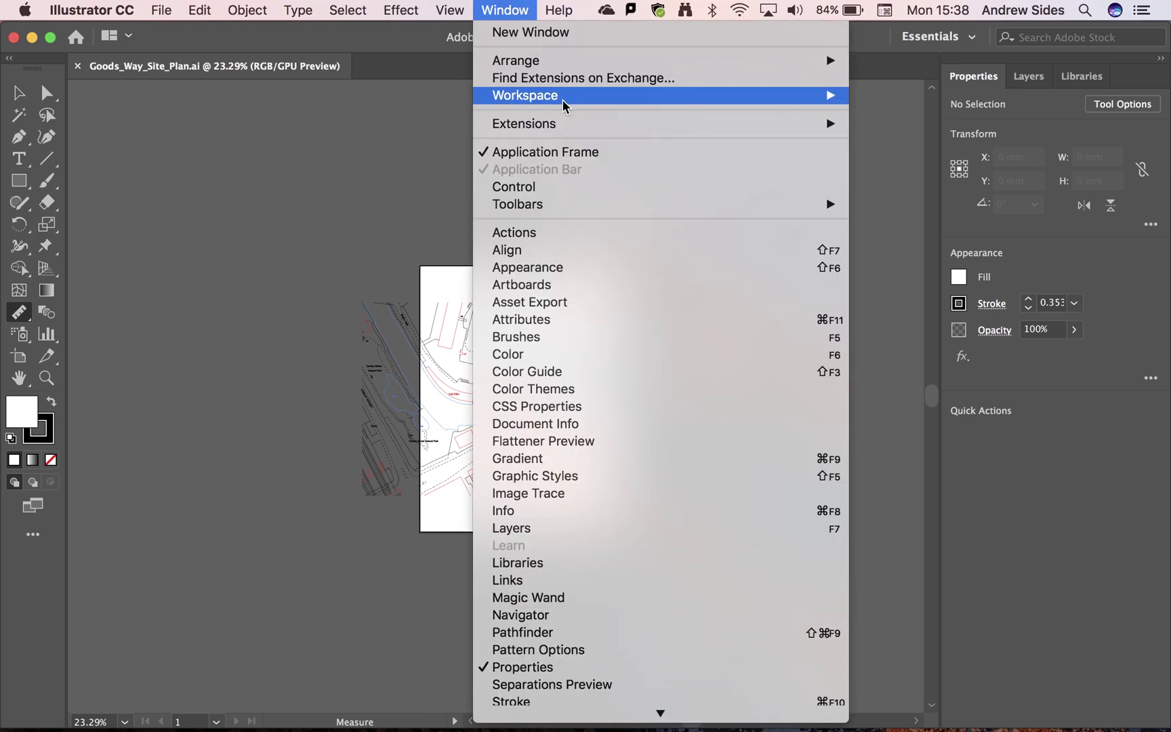
click(572, 285)
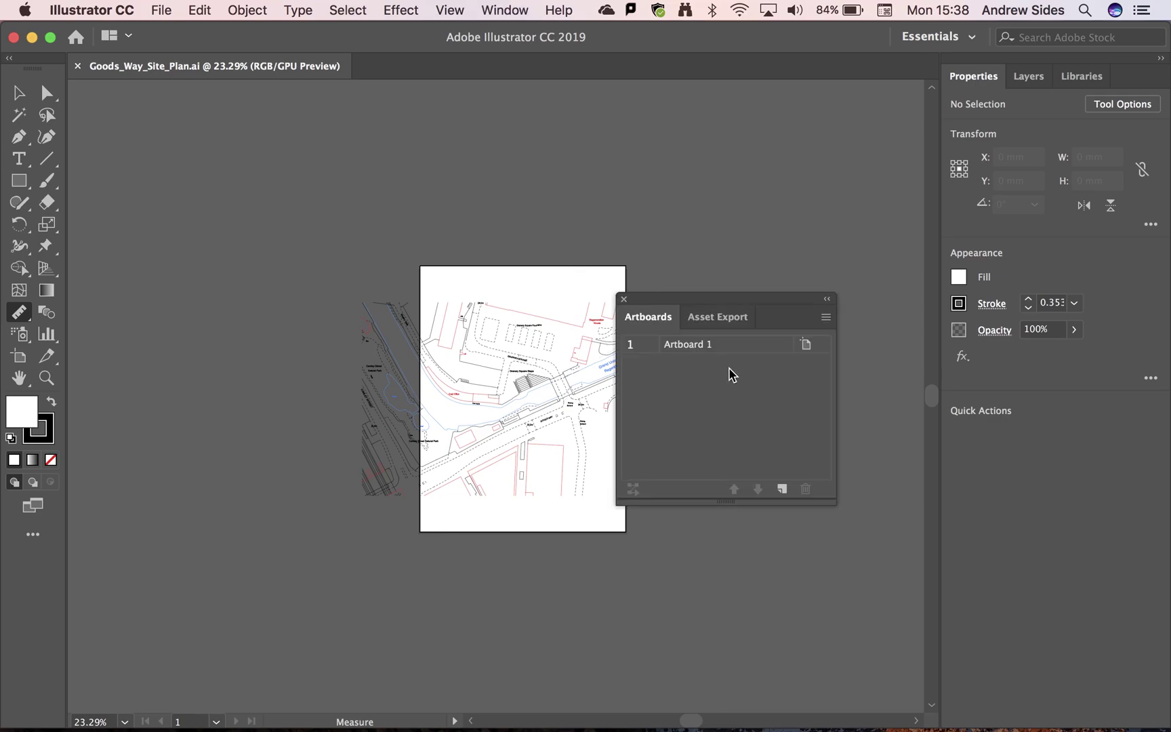
click(807, 350)
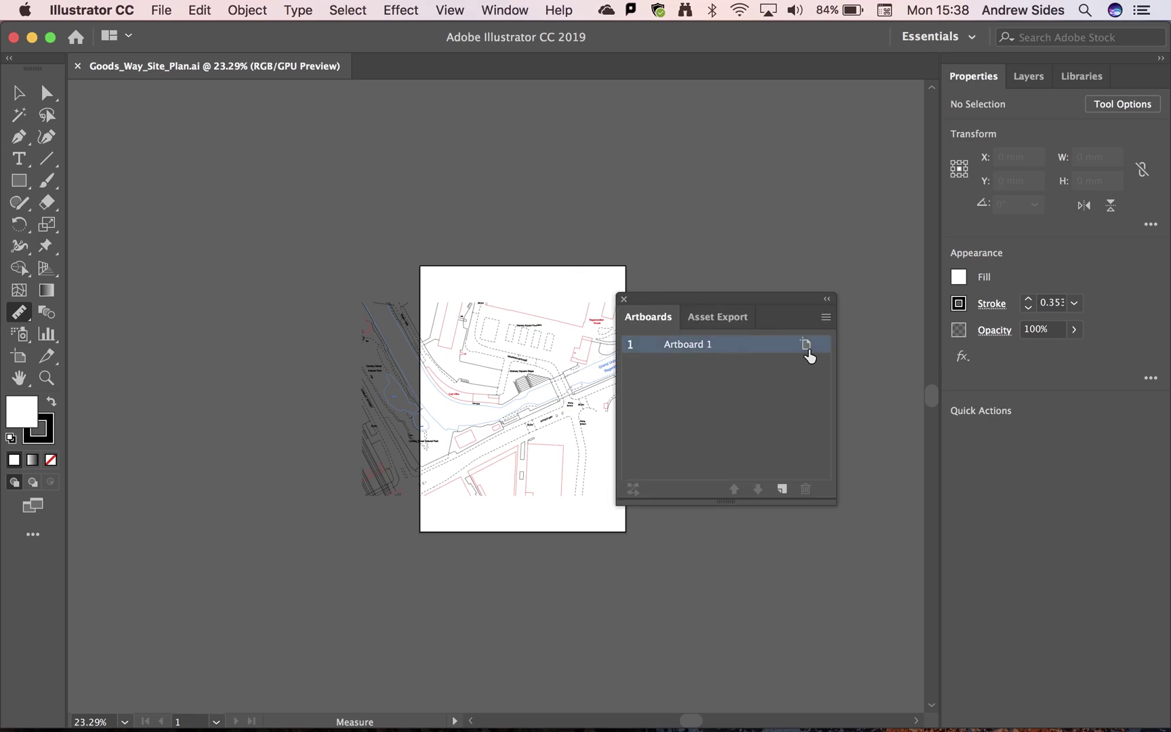
click(806, 345)
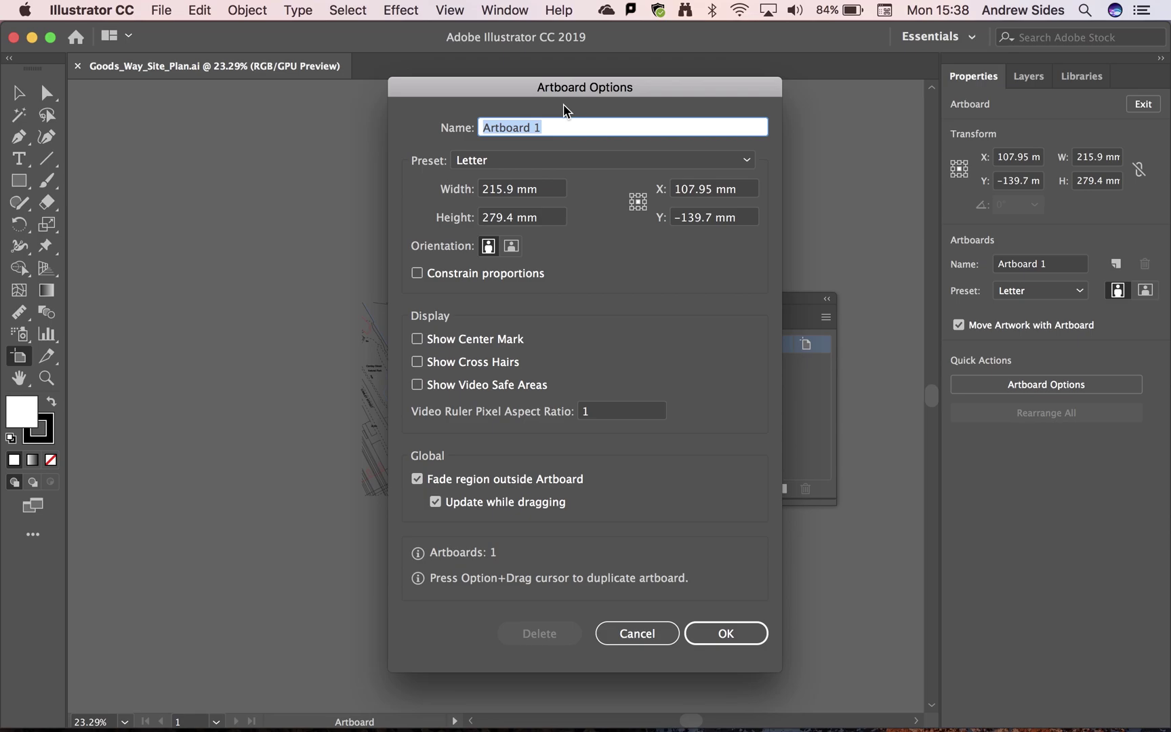
click(512, 251)
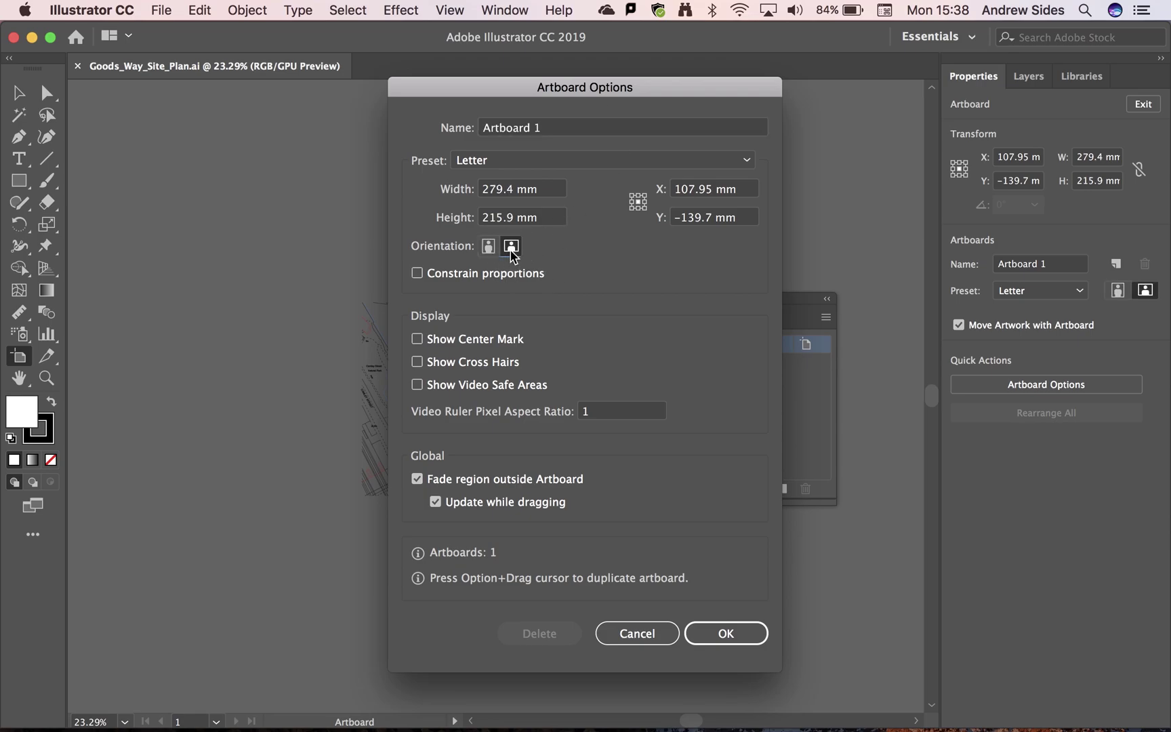
click(612, 160)
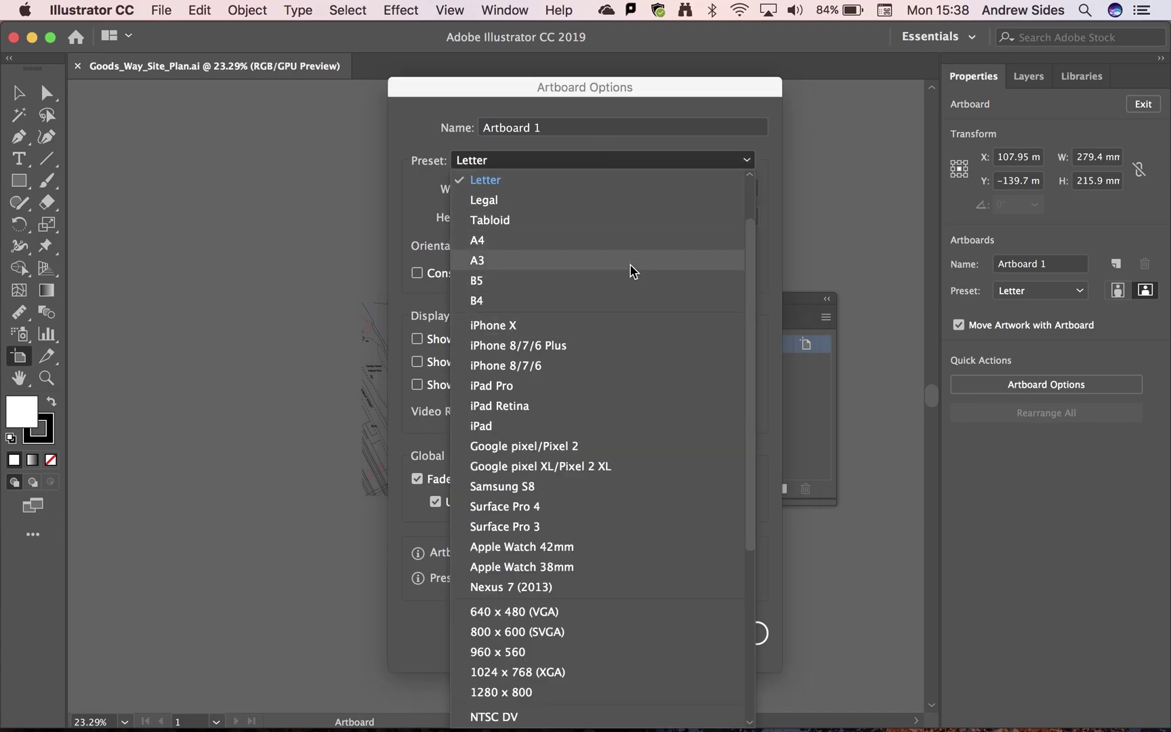
click(417, 217)
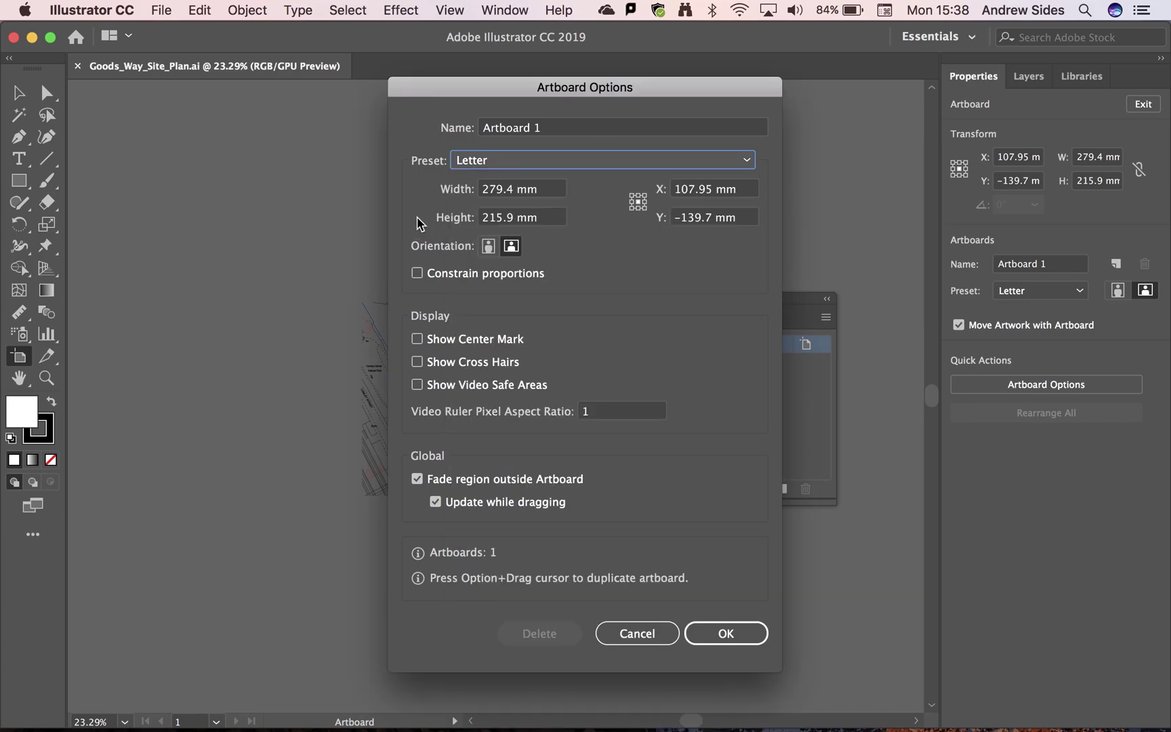
Set the artboard to 594 × 420 mm and name it A2 Landscape
double_click(501, 190)
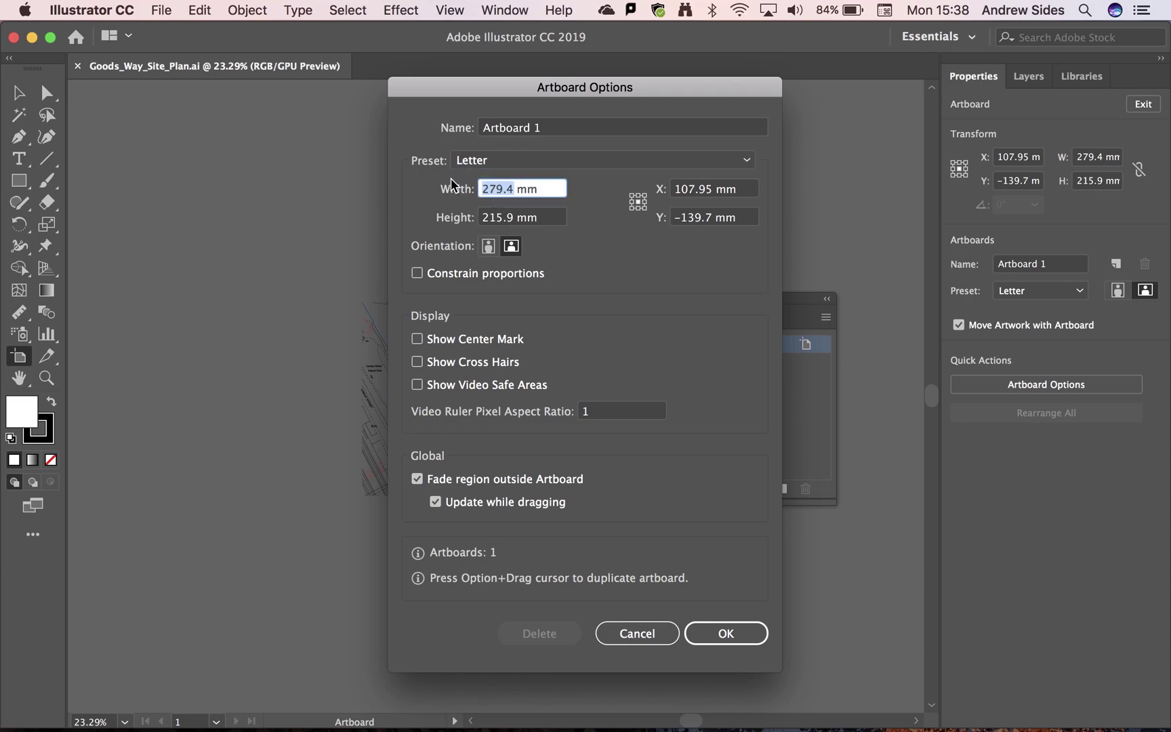
text(594)
key(Tab)
text(420)
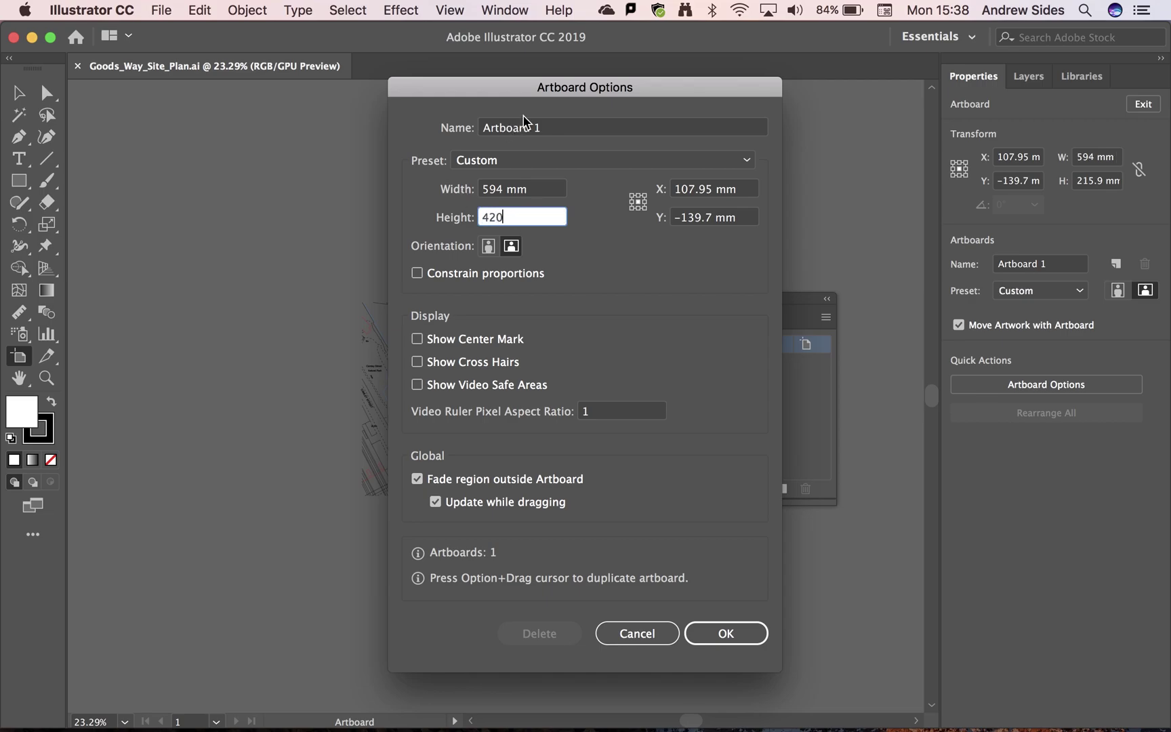
click(544, 130)
text(A2 Lan)
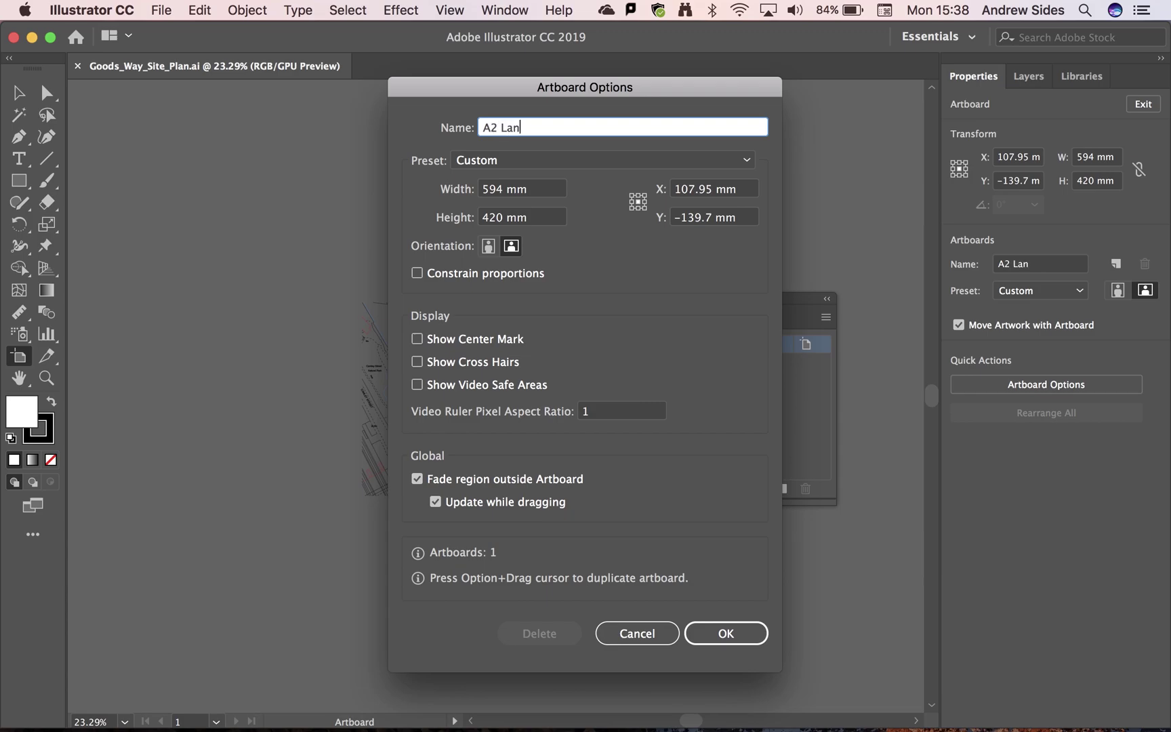
text(dscape)
click(739, 634)
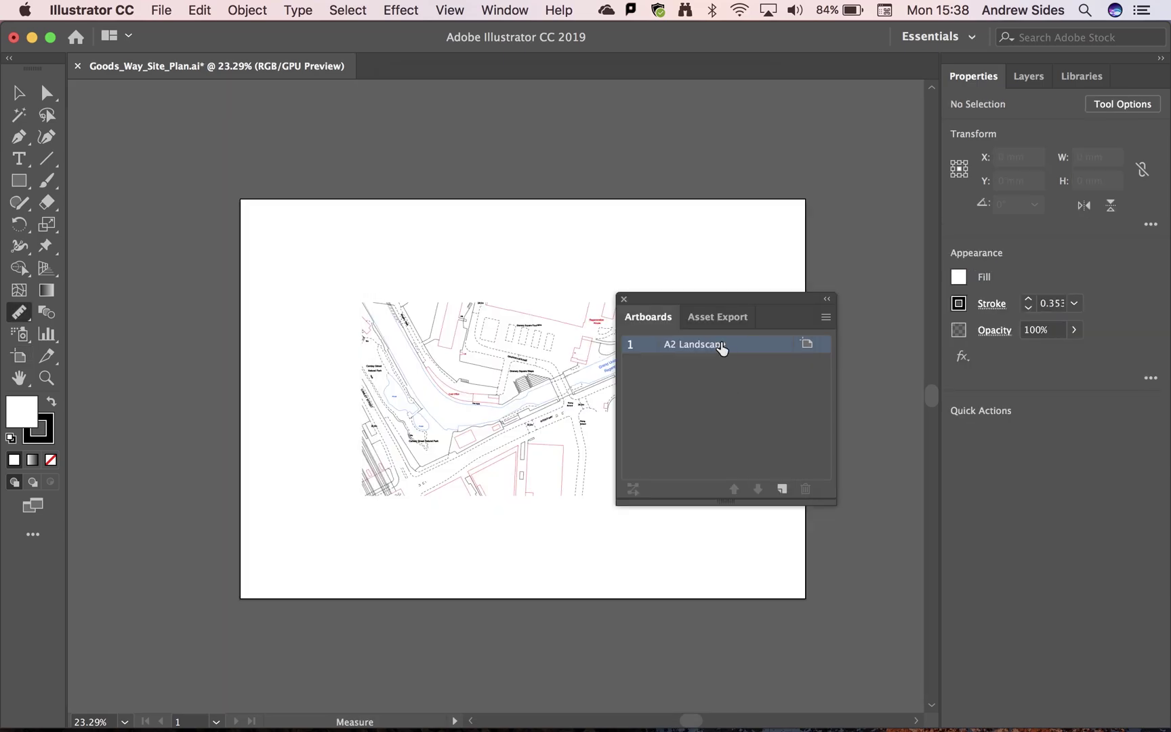
Close the Artboards panel, pan to the plan, and save the file with Cmd+S
click(624, 299)
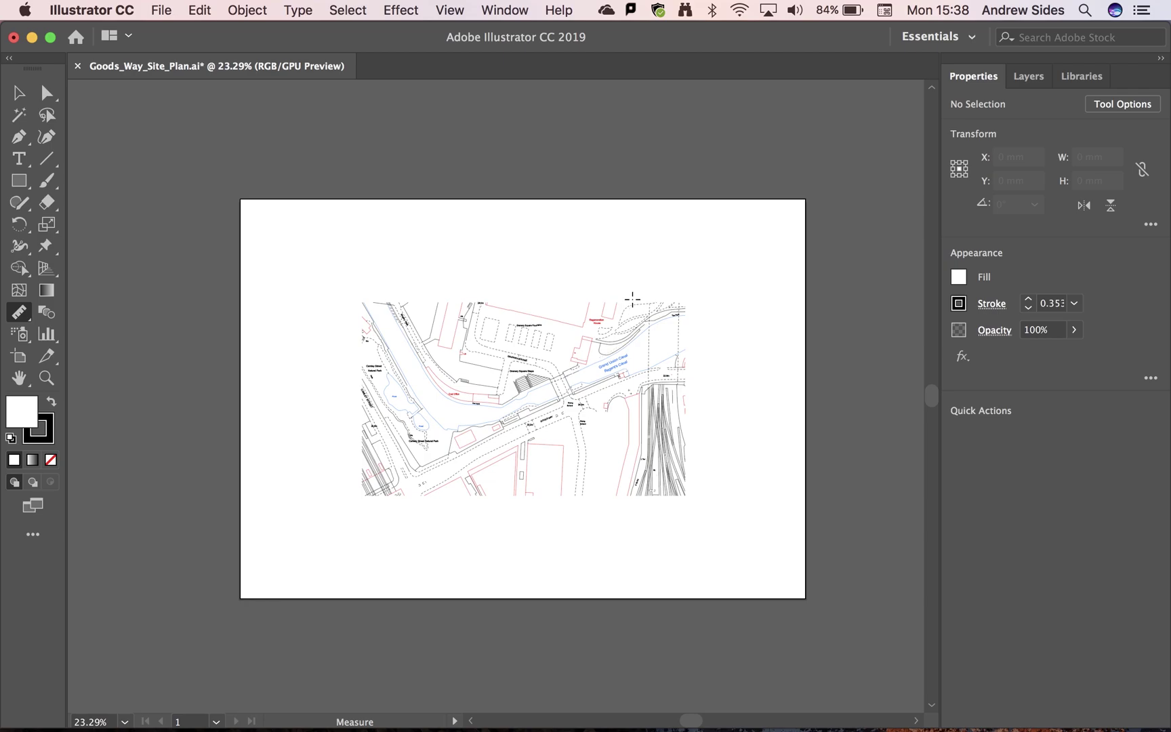
scroll(722, 463, right, 3)
scroll(723, 463, down, 1)
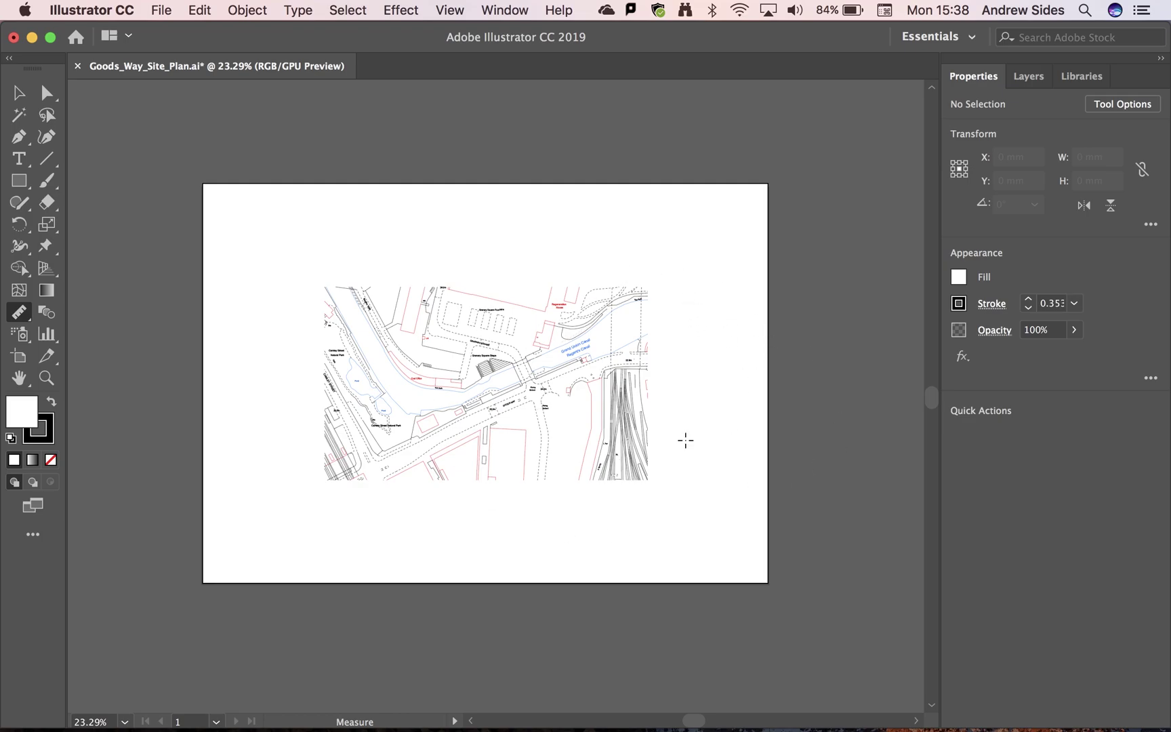
key(super)
key(super+s)
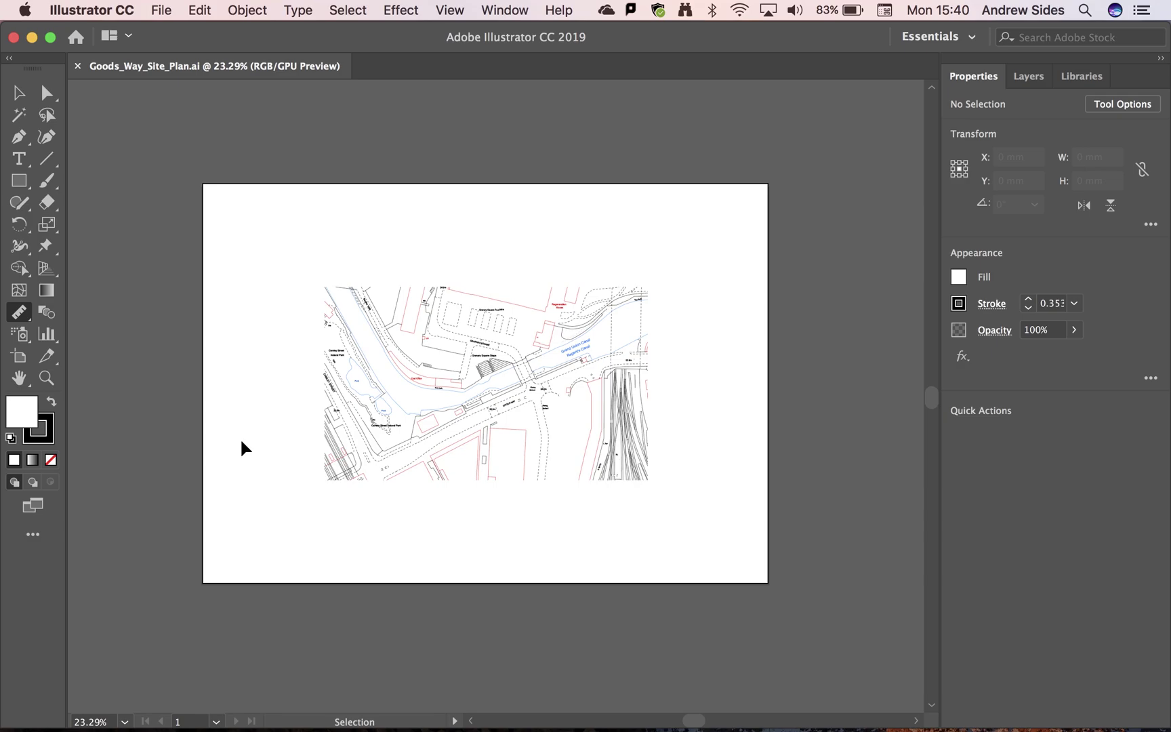
Select all the artwork with the Selection tool and show the 26 layers in the Layers panel
key(super+a)
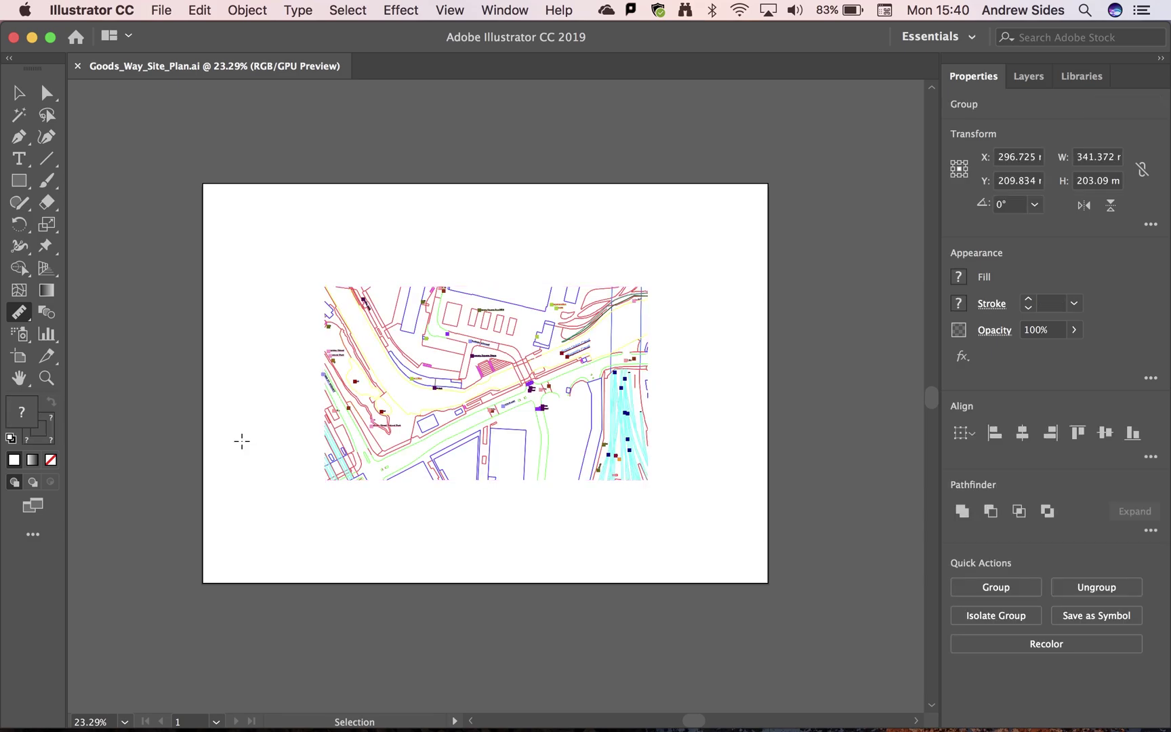
key(v)
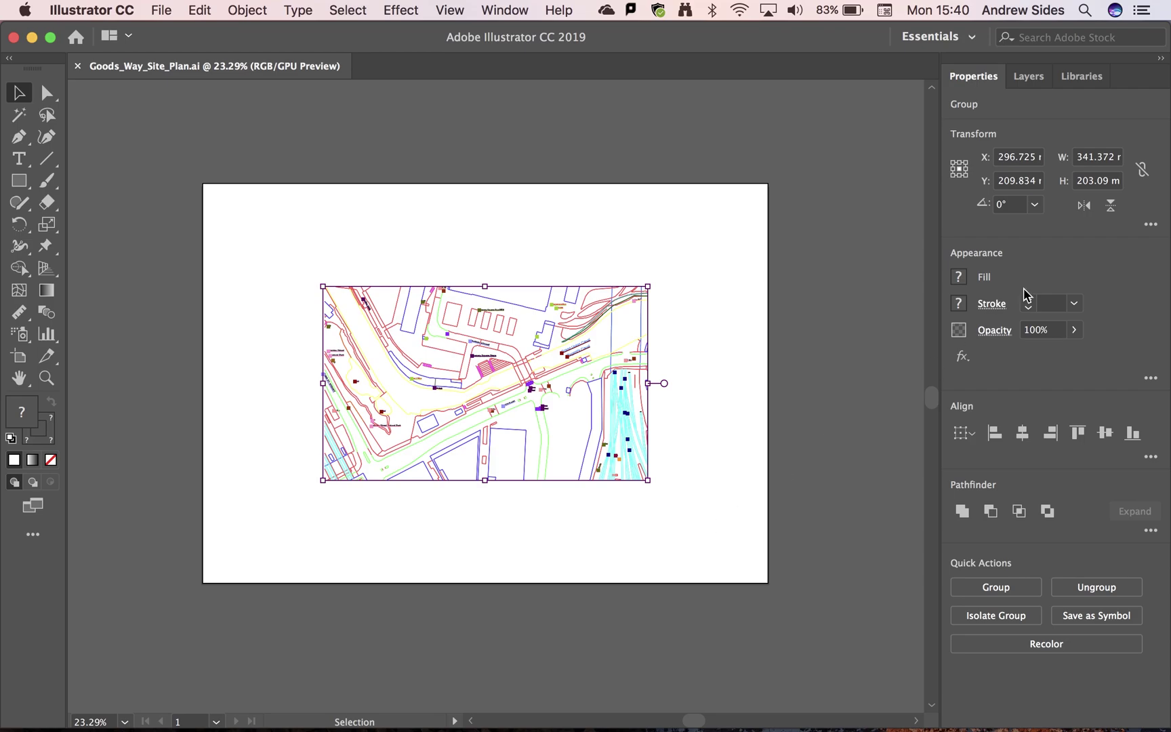
click(1027, 77)
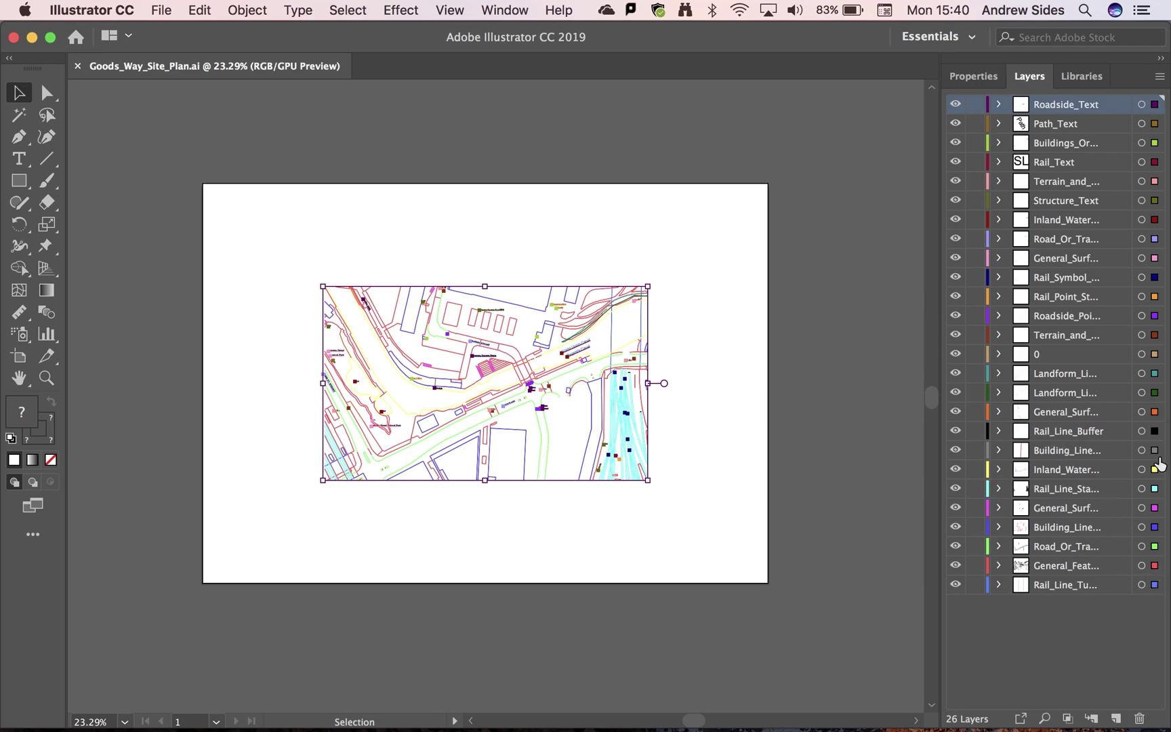
click(830, 257)
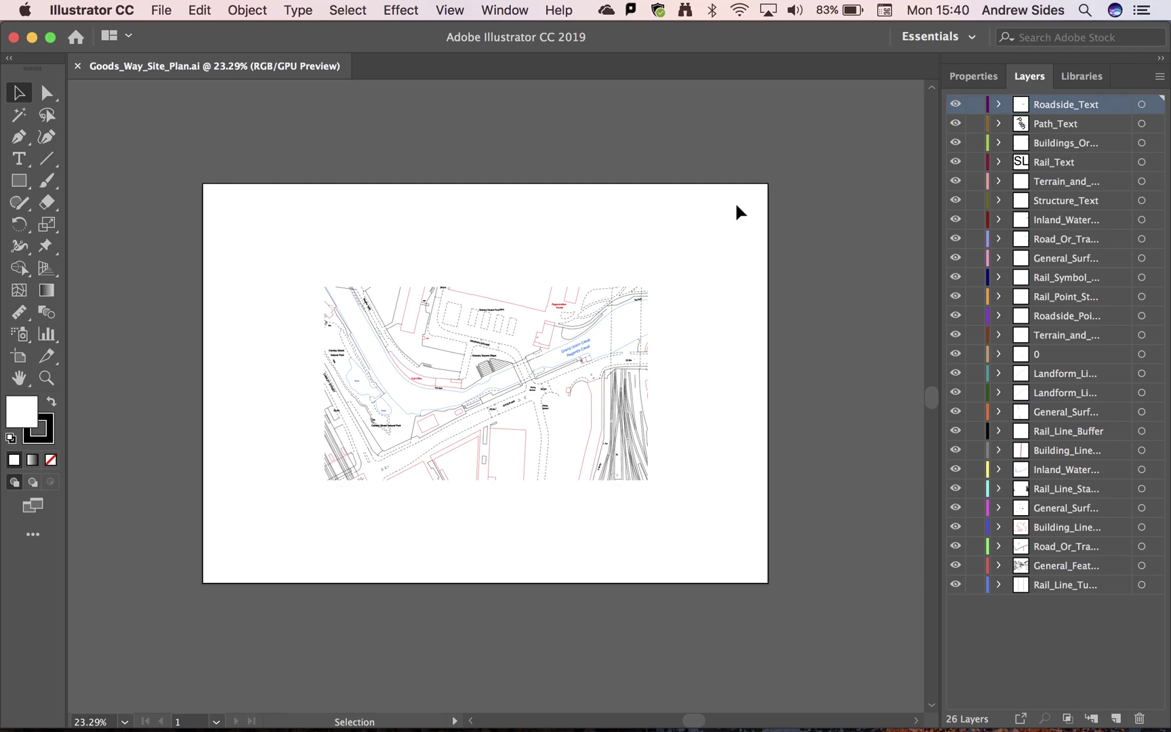
key(super+a)
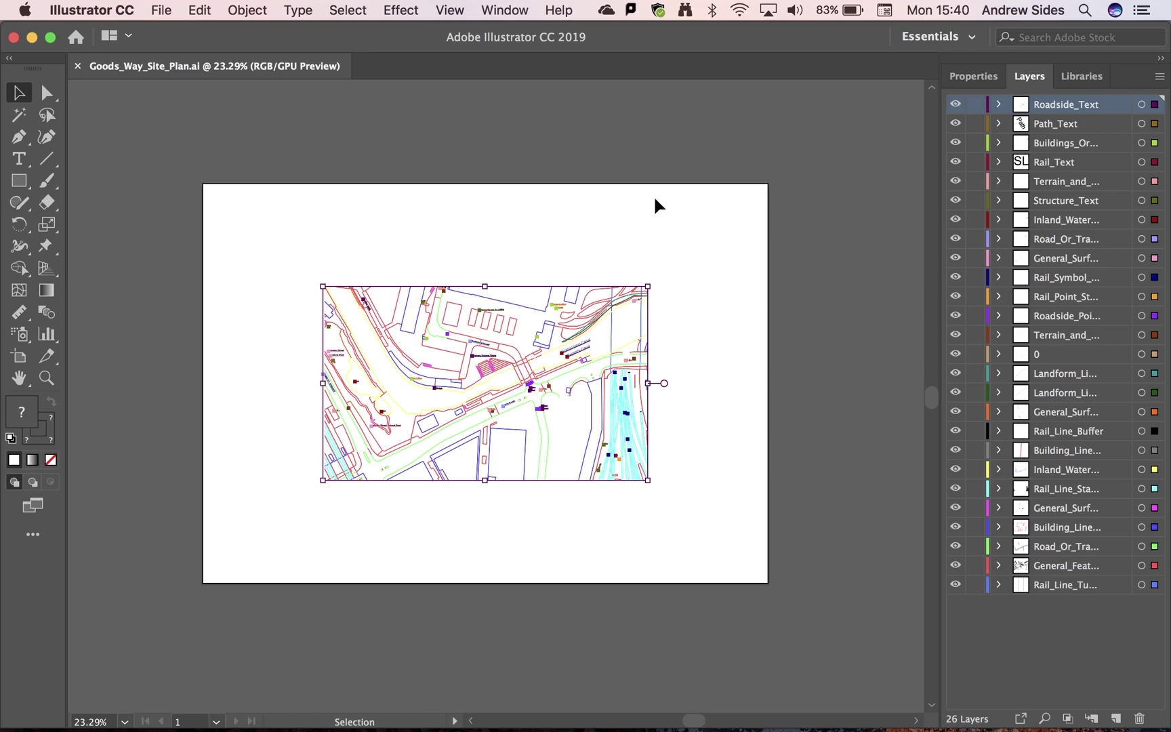
Scale the whole selected site plan uniformly to 200% with Object > Transform > Scale
click(249, 11)
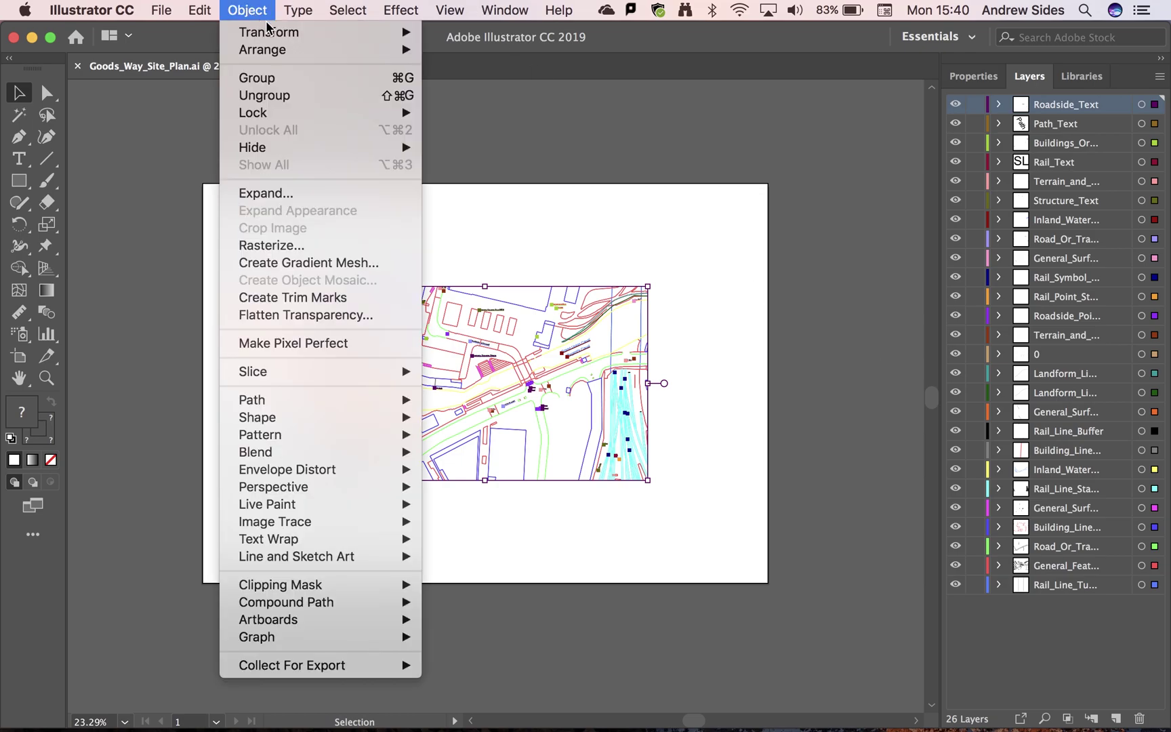
mouse_move(282, 31)
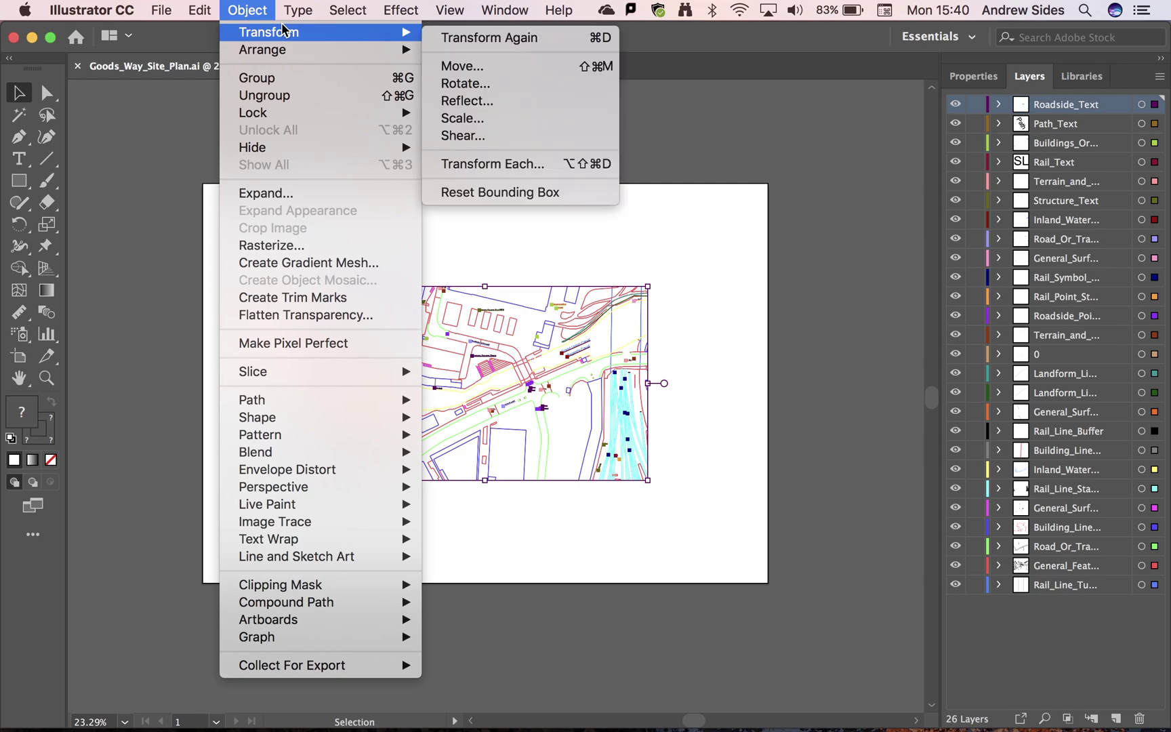
click(524, 119)
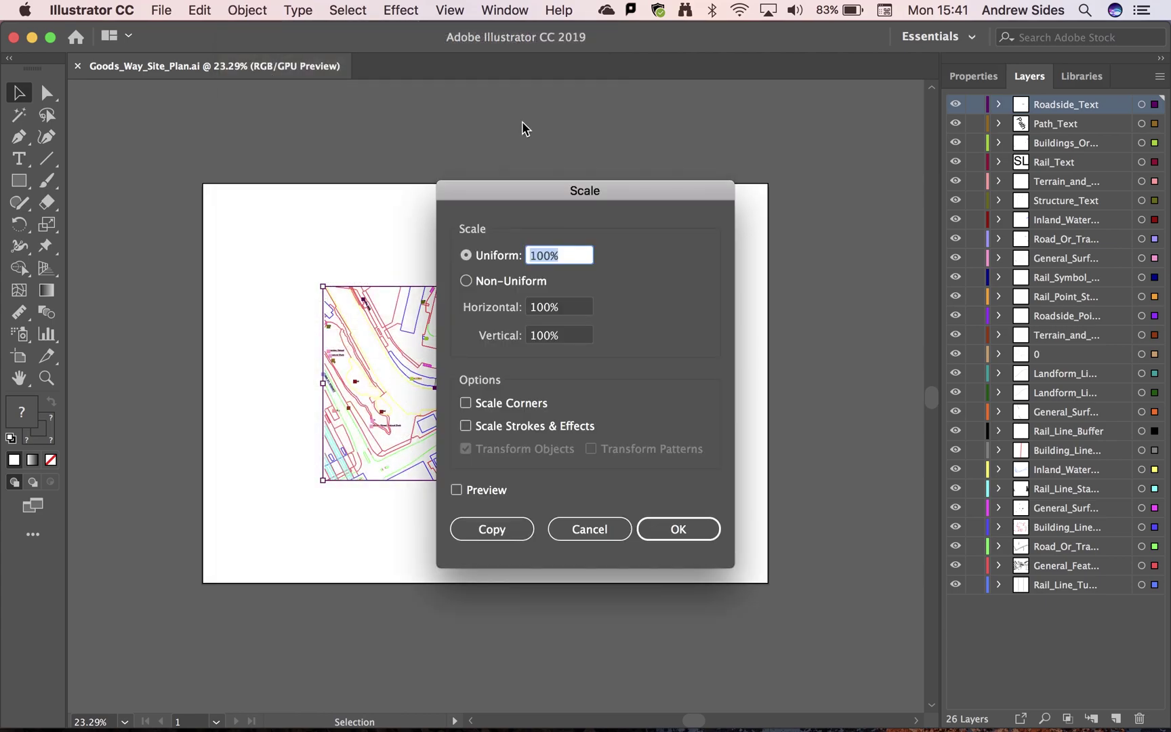
drag(629, 198, 679, 238)
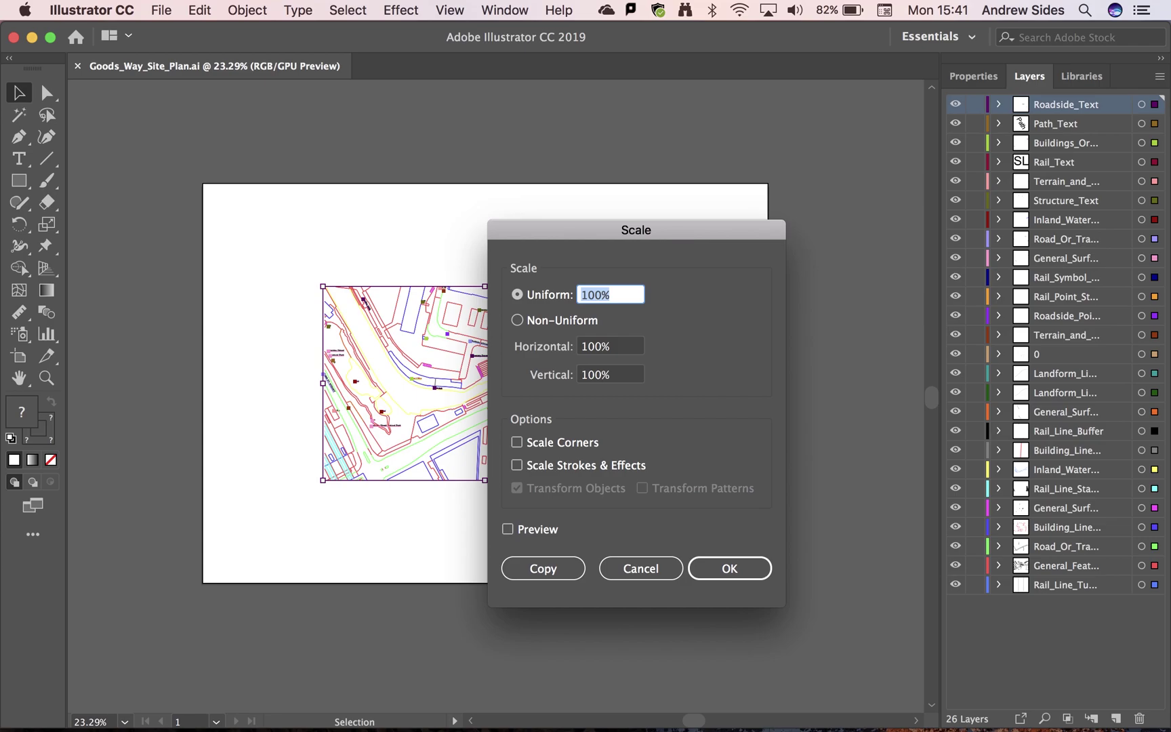
text(200)
click(757, 571)
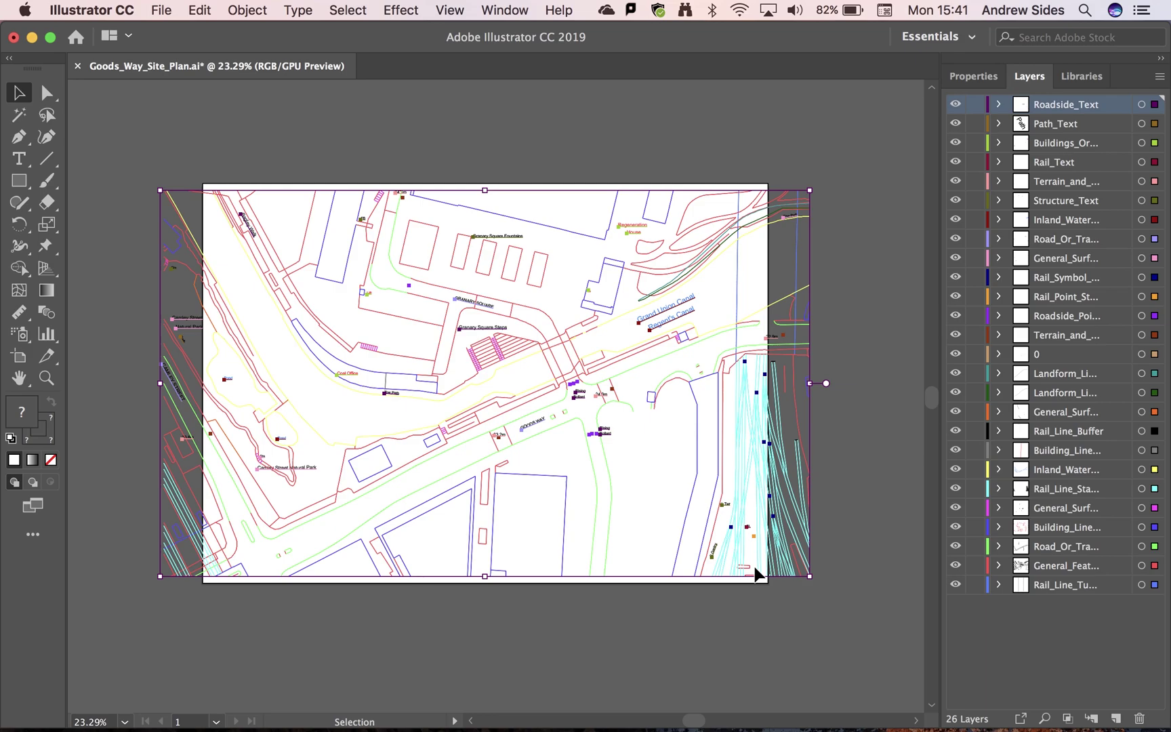
Select the whole Ordnance Survey map and scale it uniformly to 500% with Object > Transform > Scale
key(super+minus)
key(super+minus)
key(super+minus)
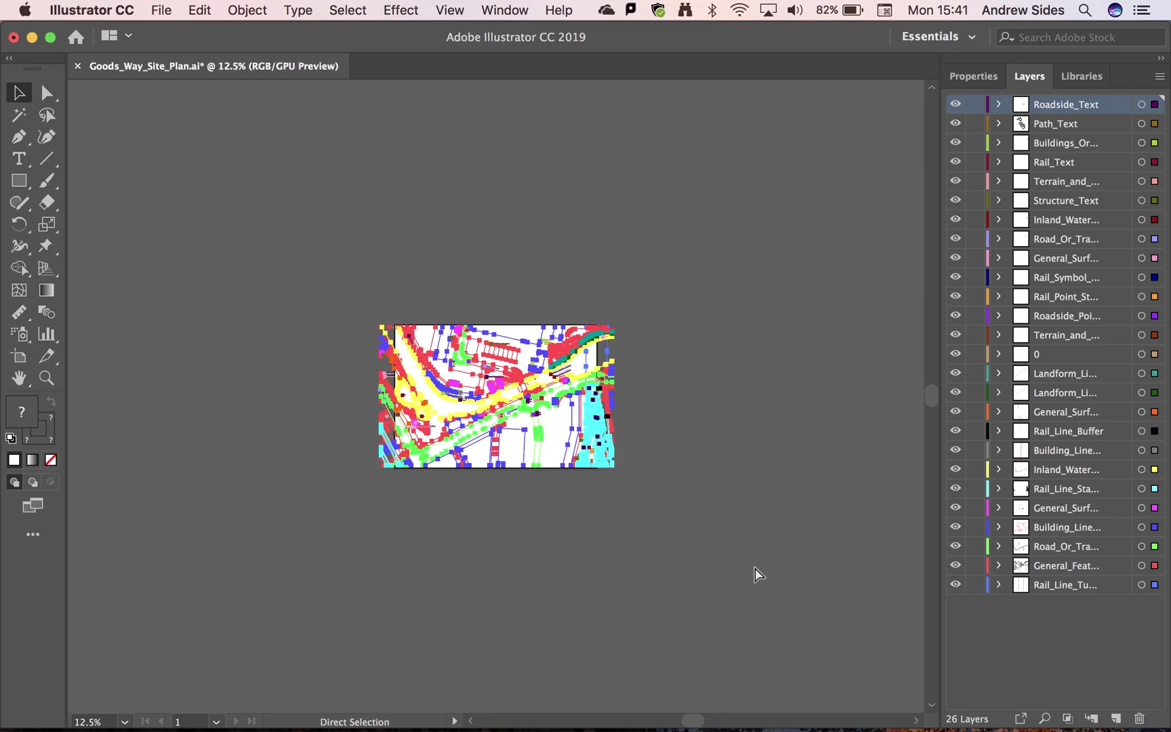
key(super+minus)
key(v)
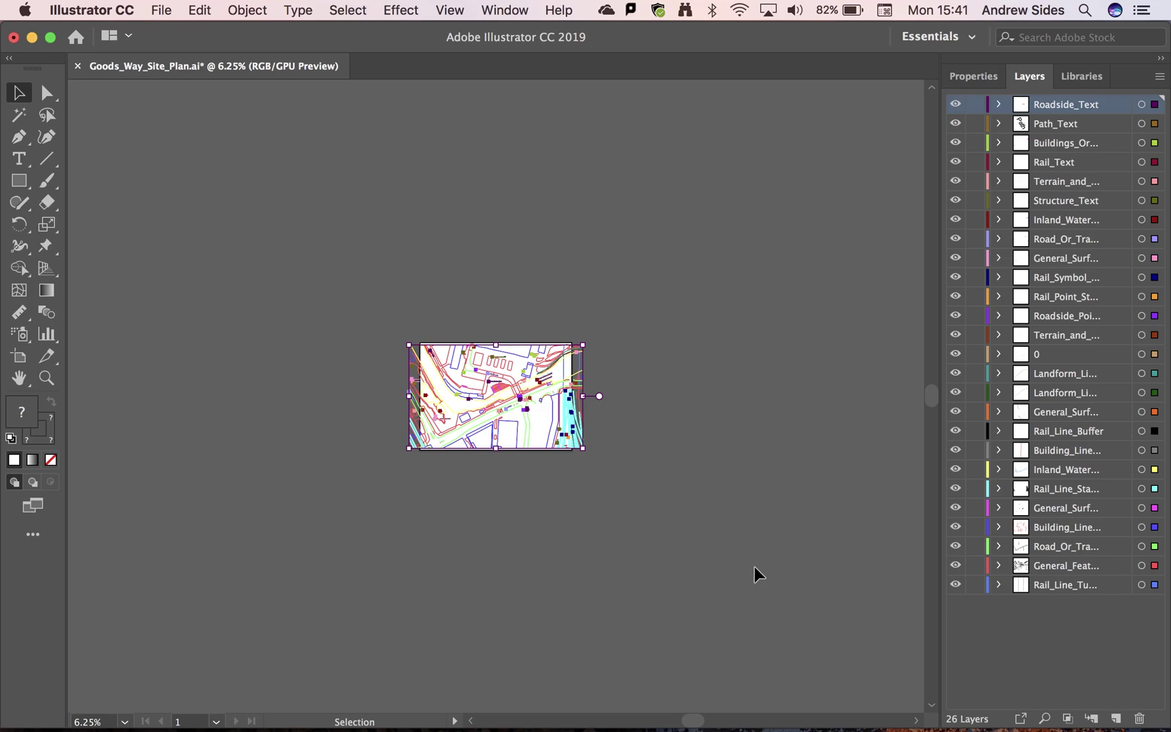
click(252, 9)
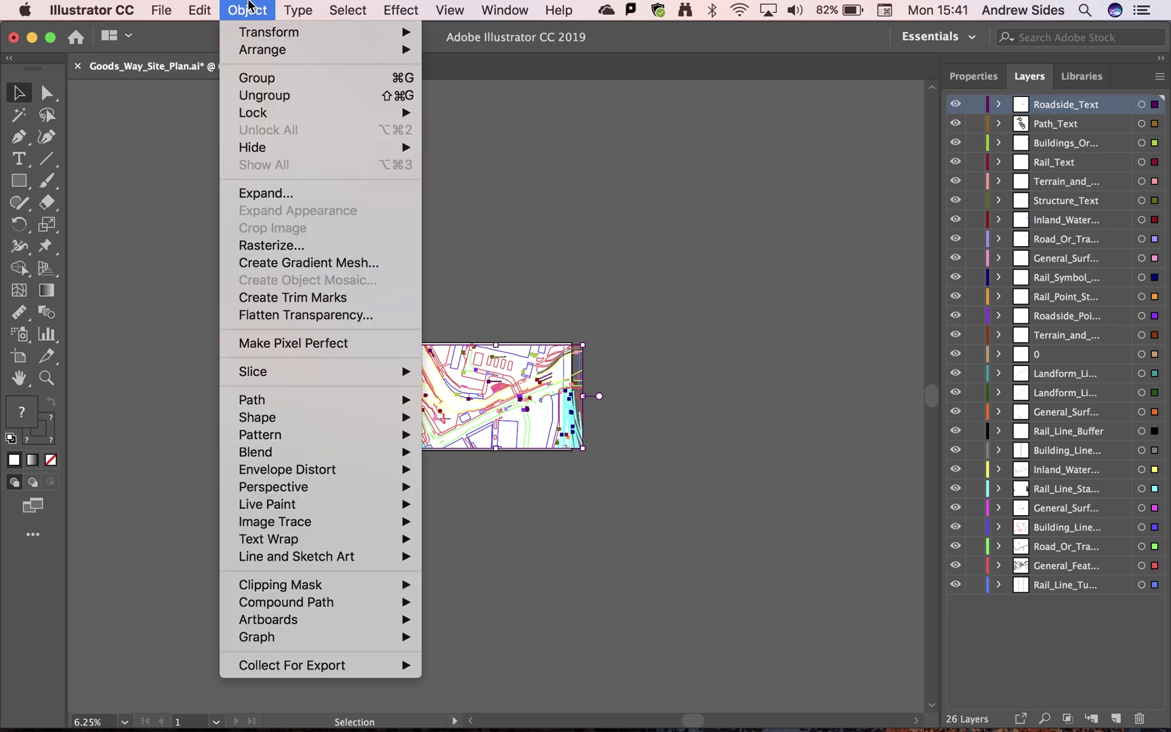
mouse_move(274, 32)
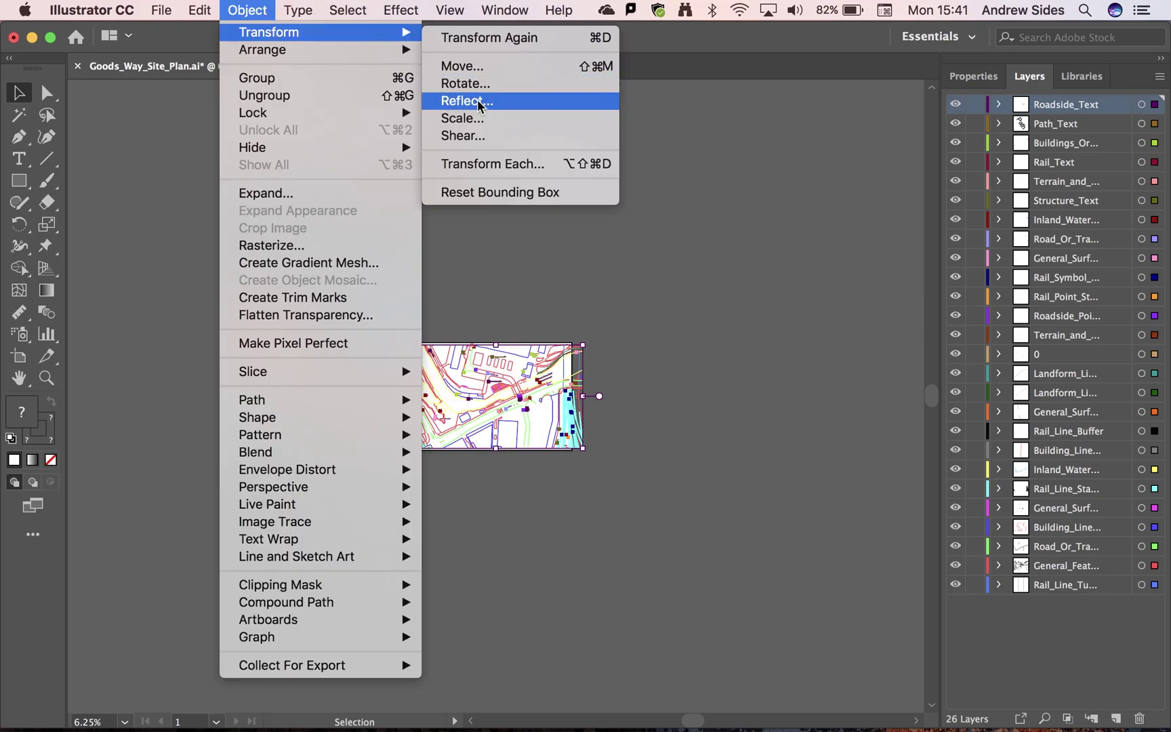
click(485, 124)
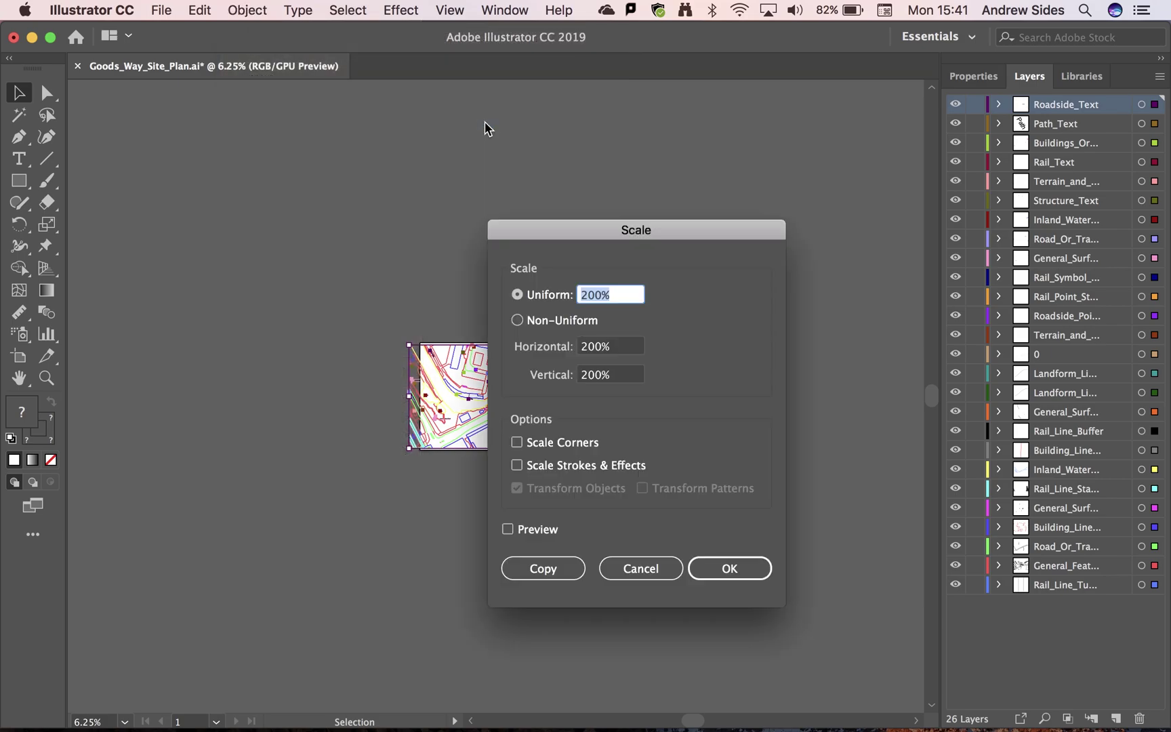
text(500)
click(744, 562)
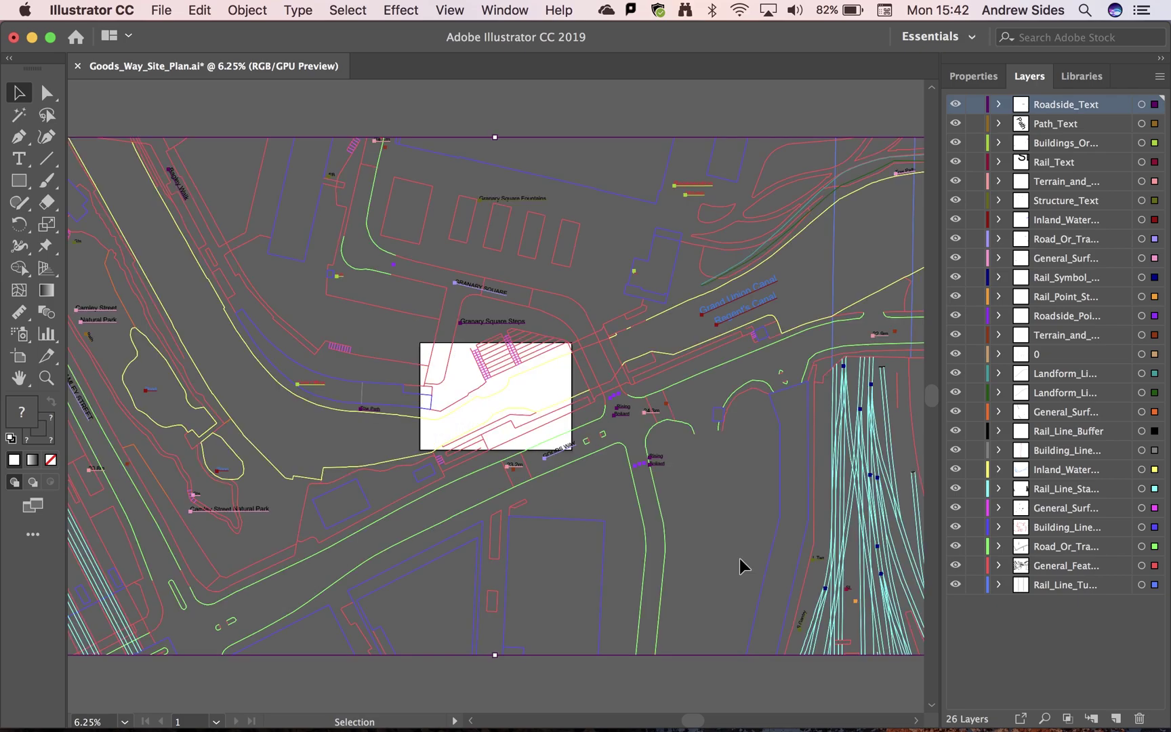
scroll(739, 558, down, 3)
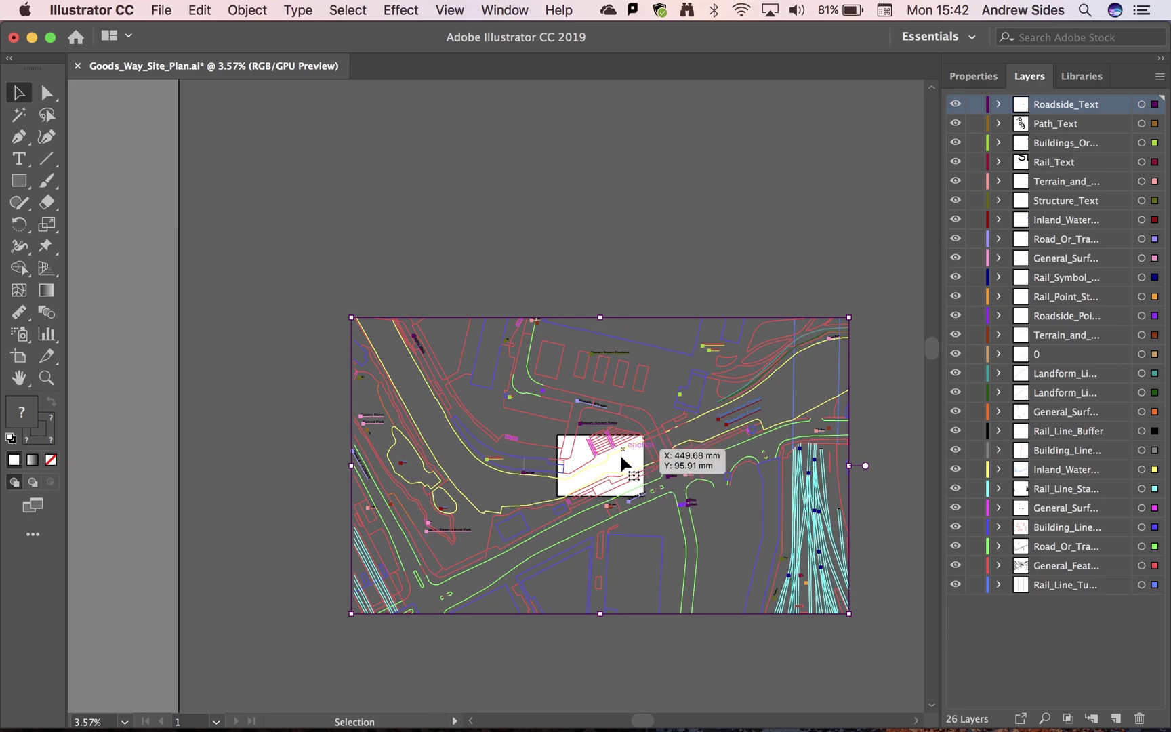
scroll(641, 334, up, 2)
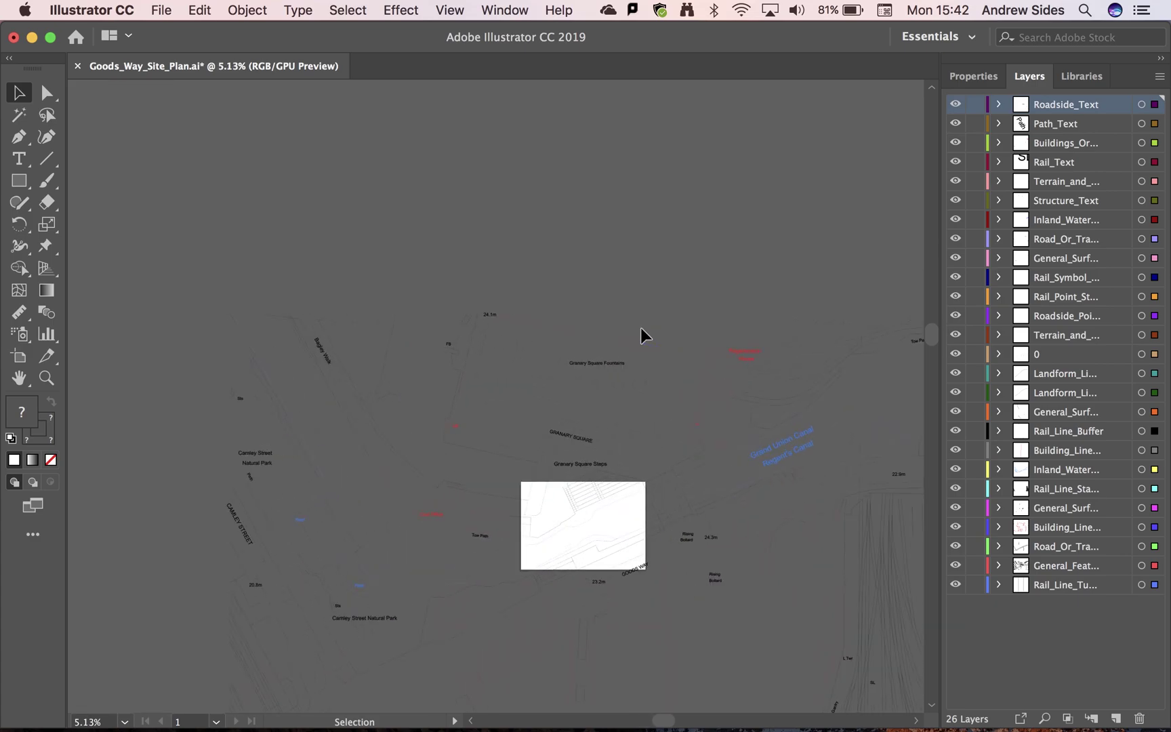
scroll(641, 335, up, 3)
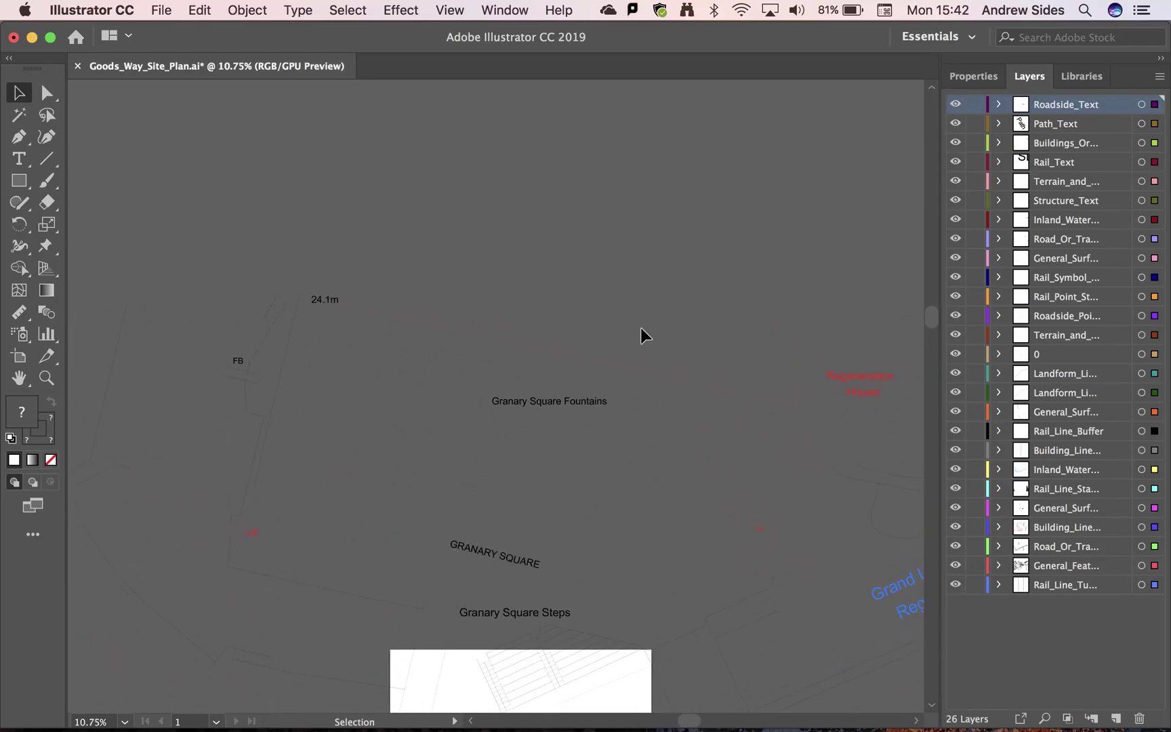
scroll(641, 334, right, 2)
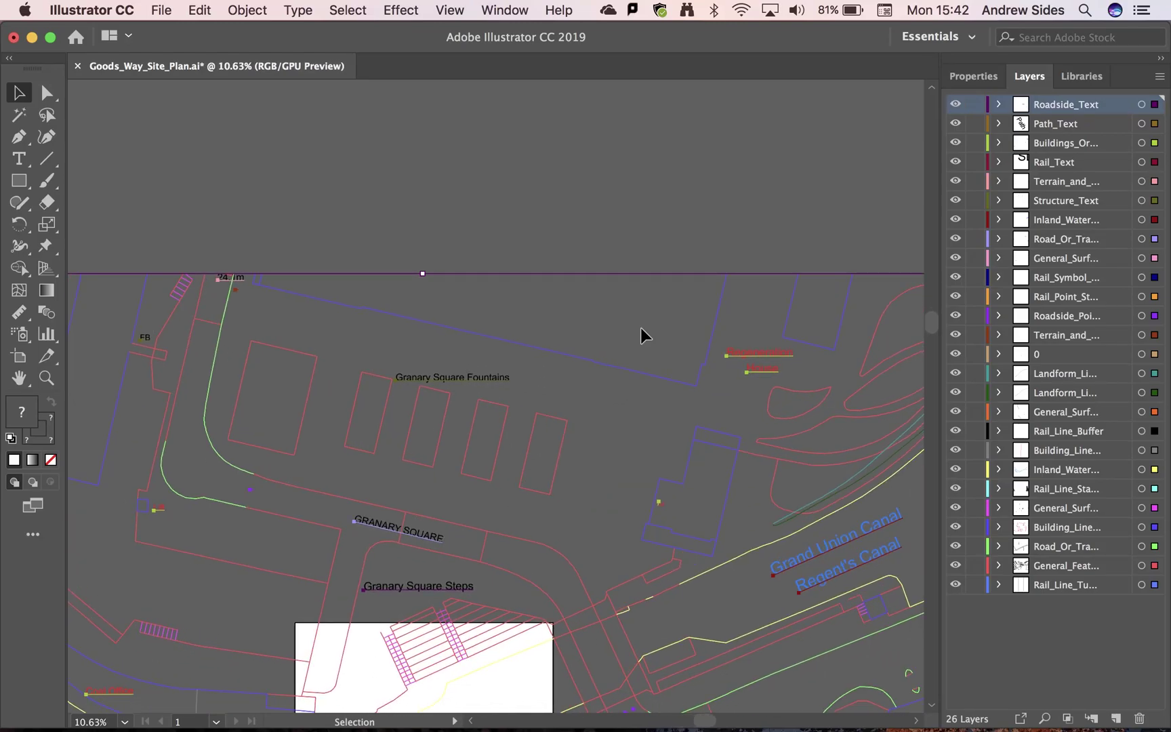
click(552, 172)
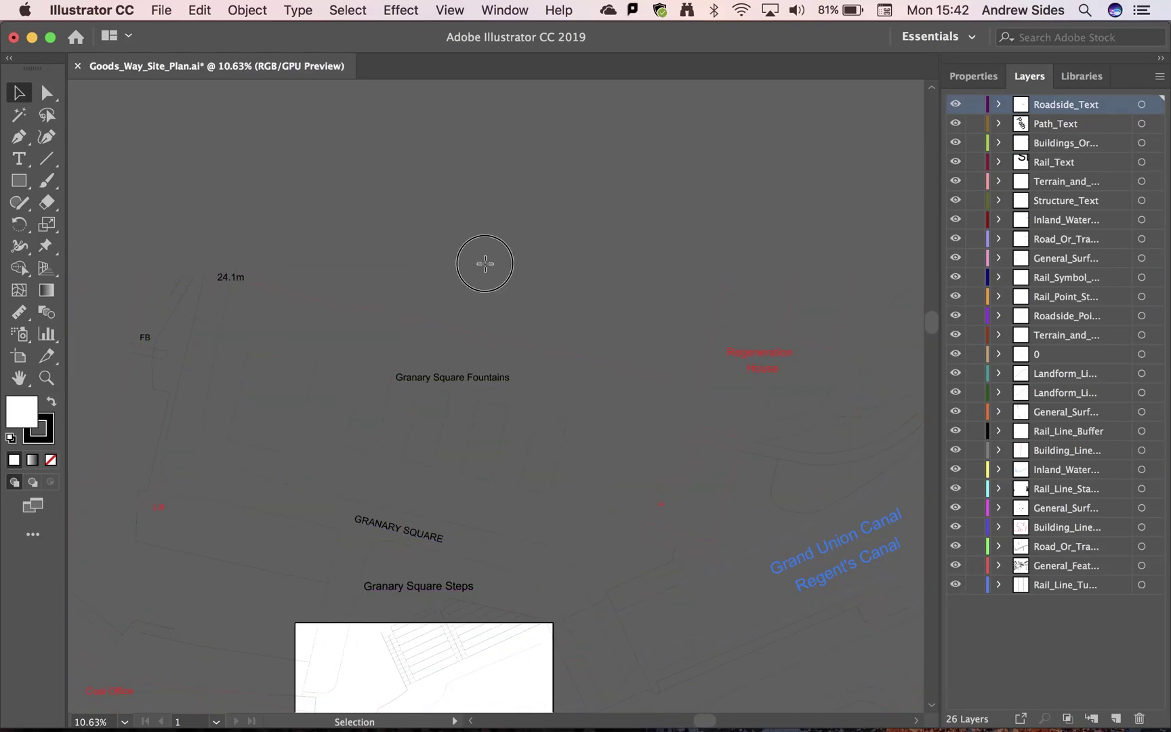
click(454, 347)
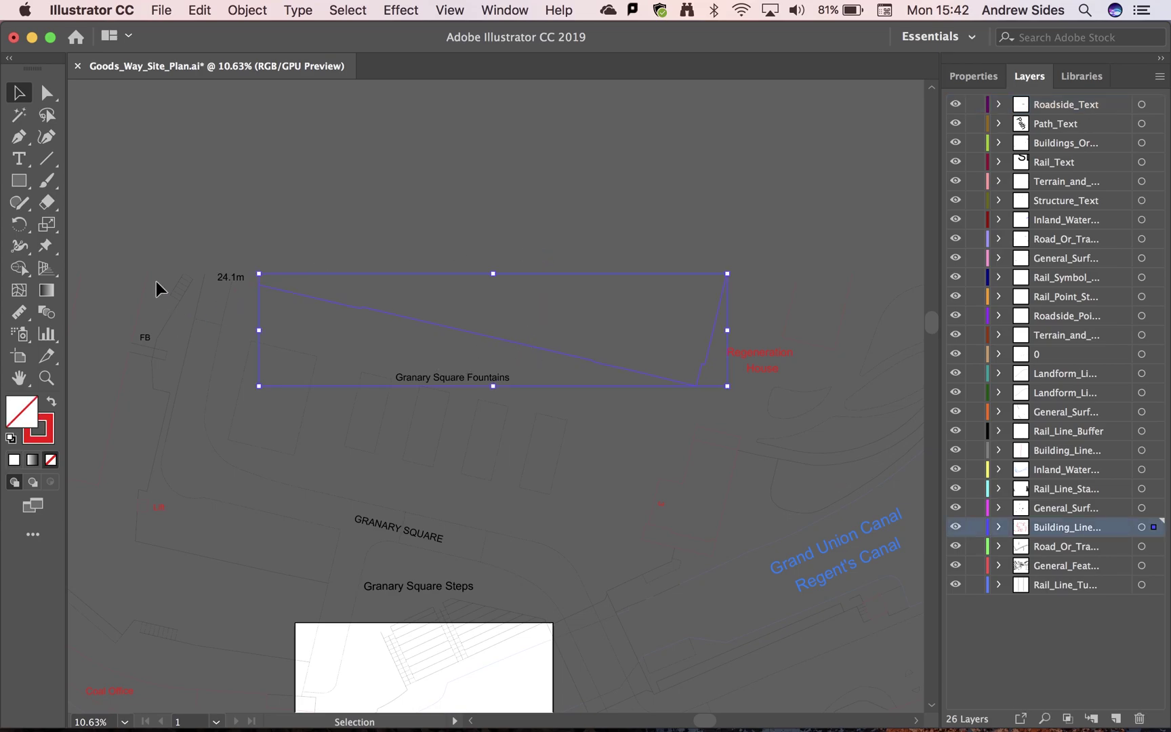
click(19, 317)
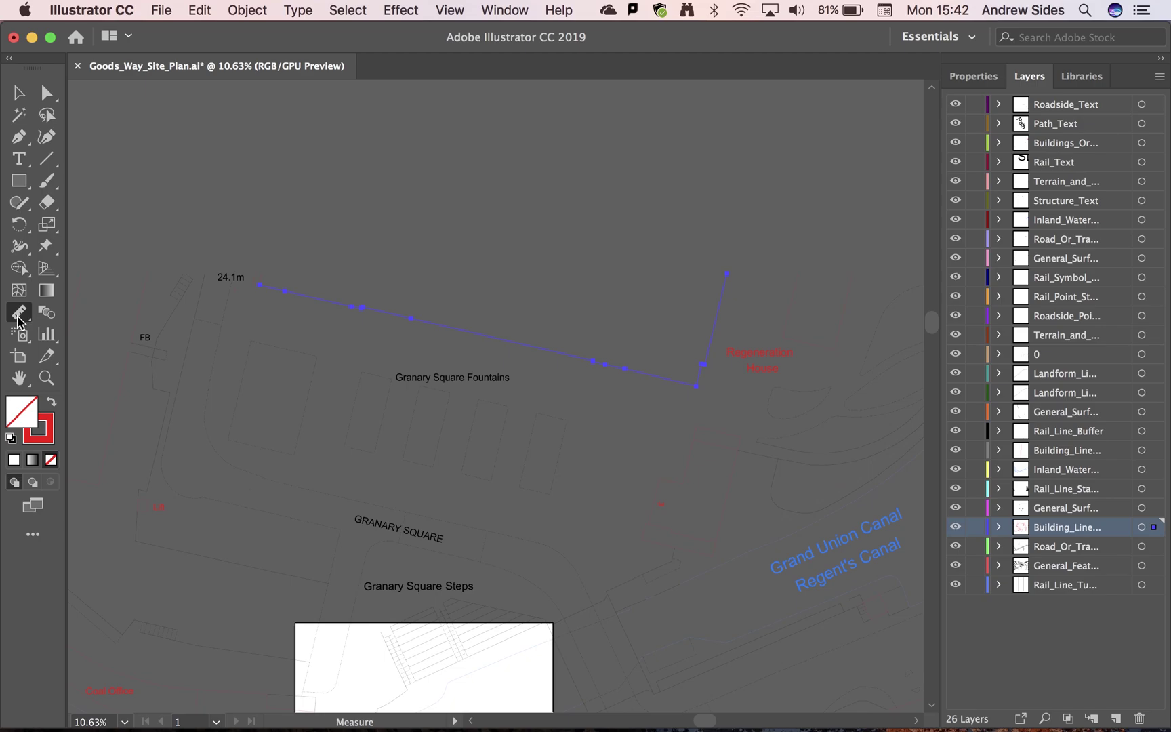
click(261, 285)
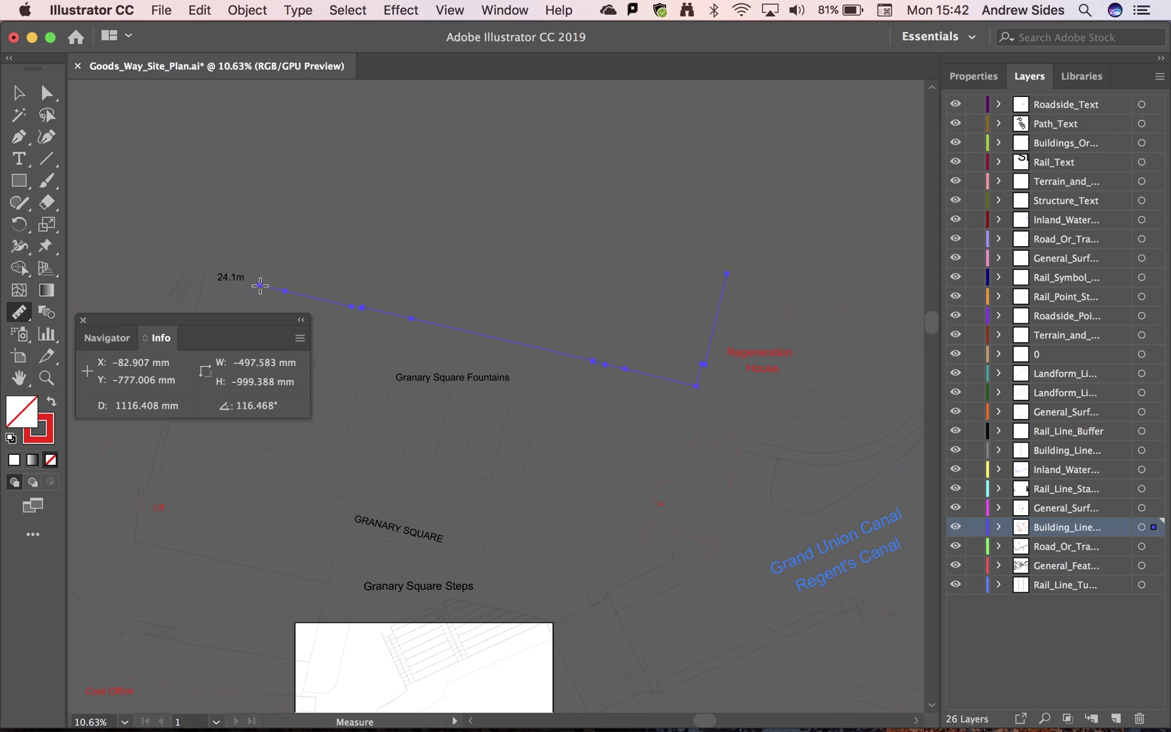
drag(260, 285, 698, 387)
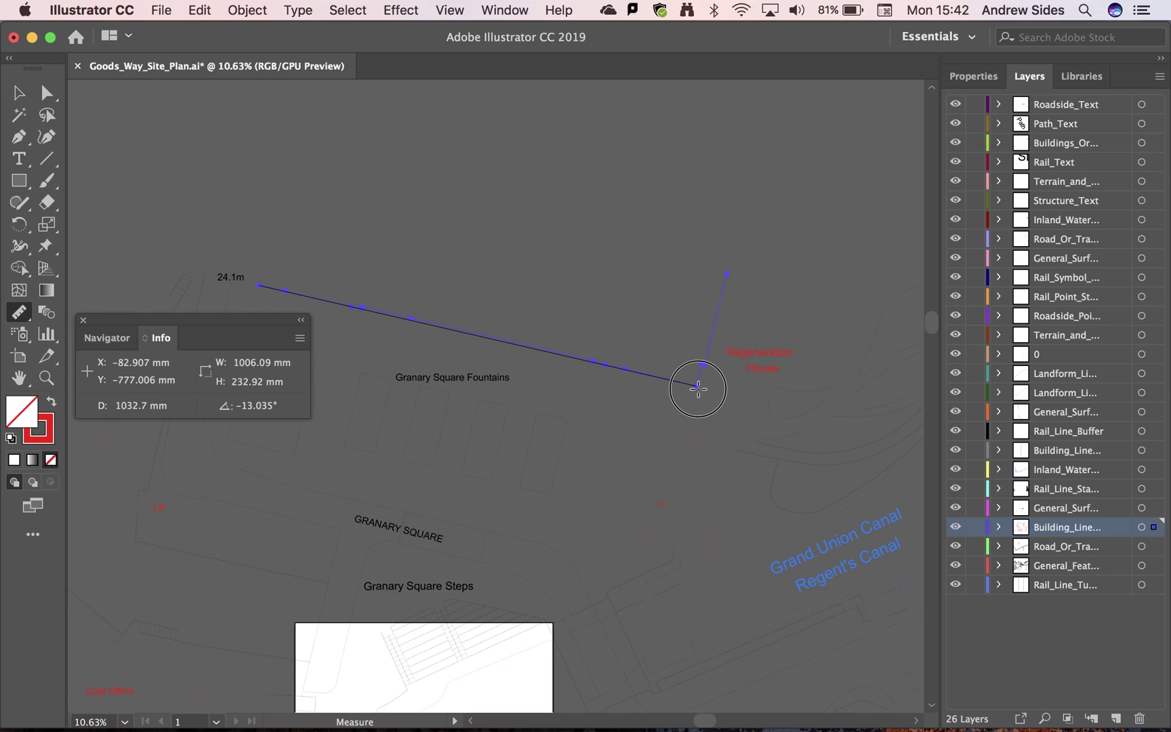
drag(697, 388, 696, 387)
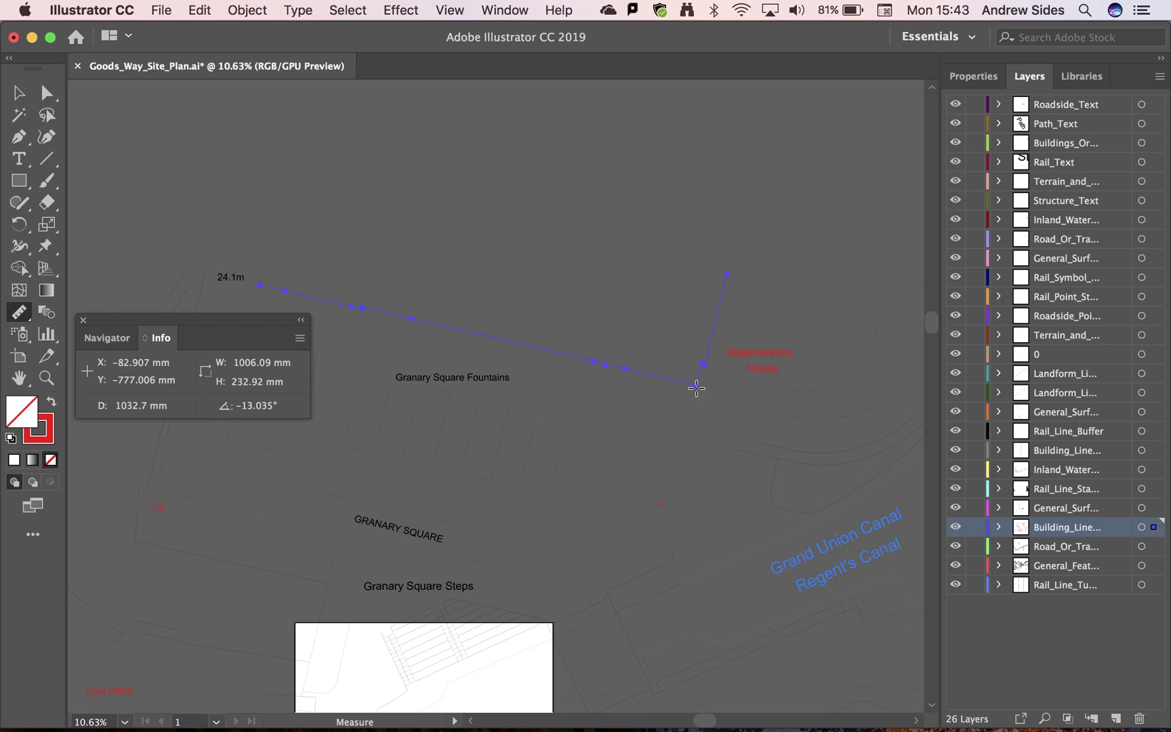
scroll(697, 387, down, 5)
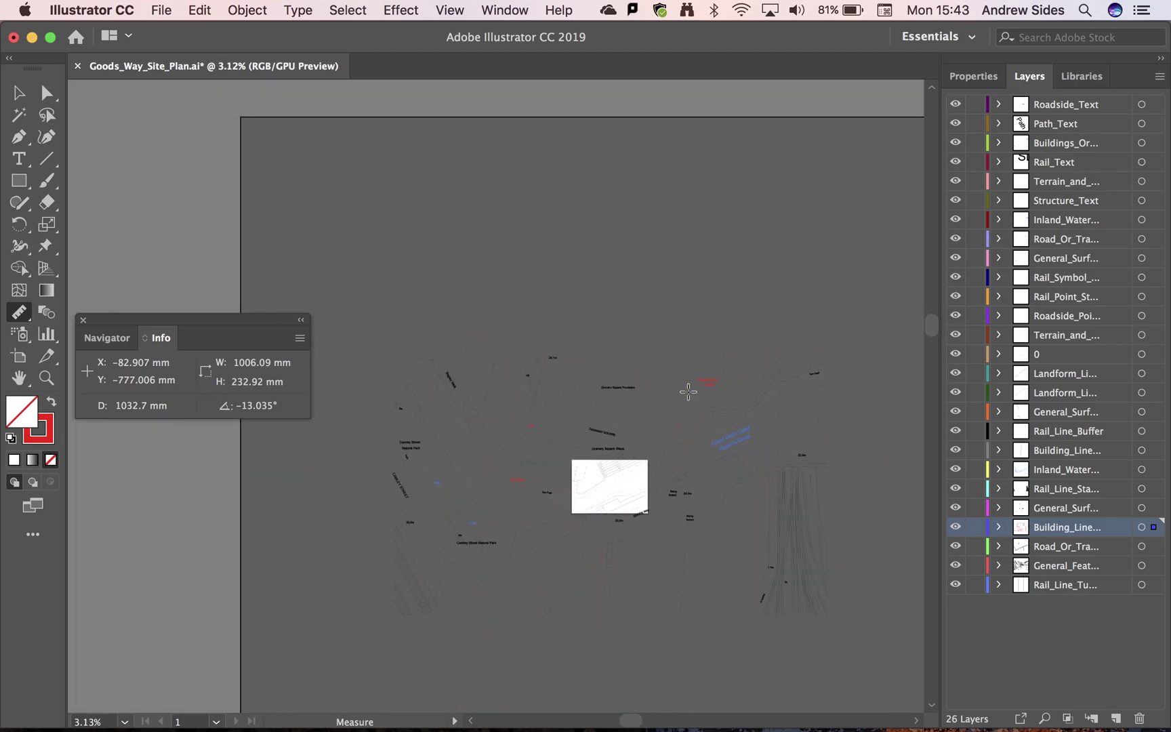
scroll(688, 391, down, 3)
scroll(688, 391, right, 3)
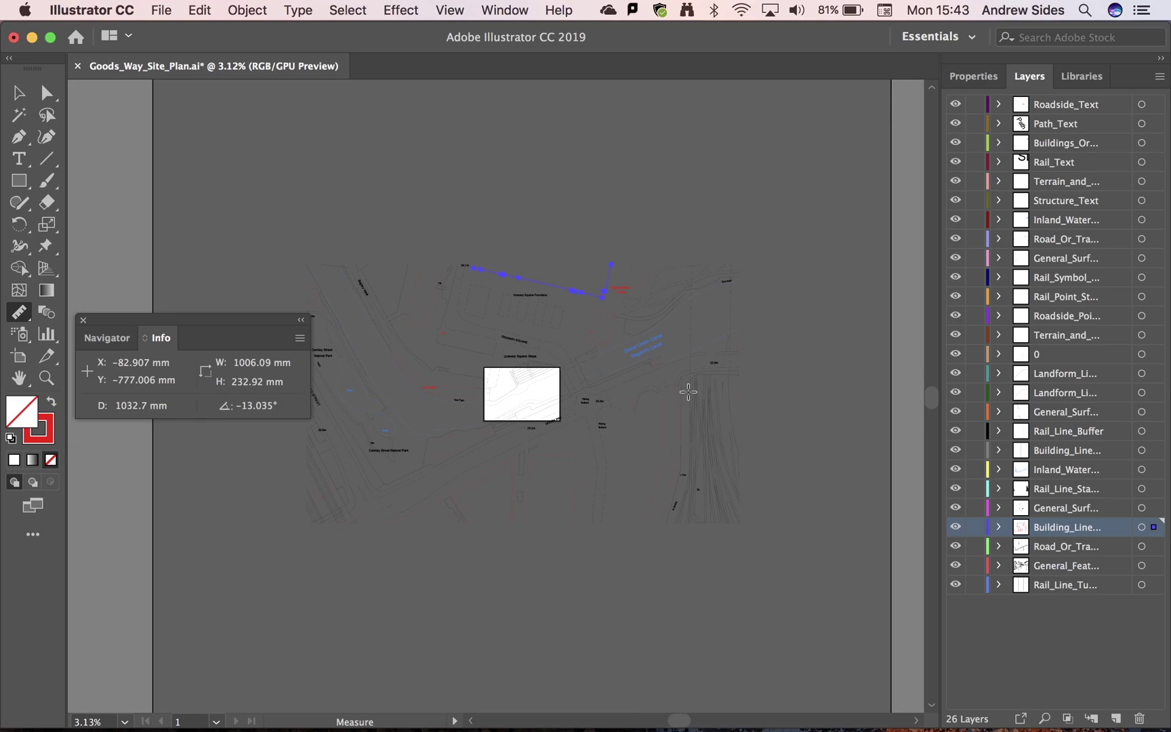
click(83, 322)
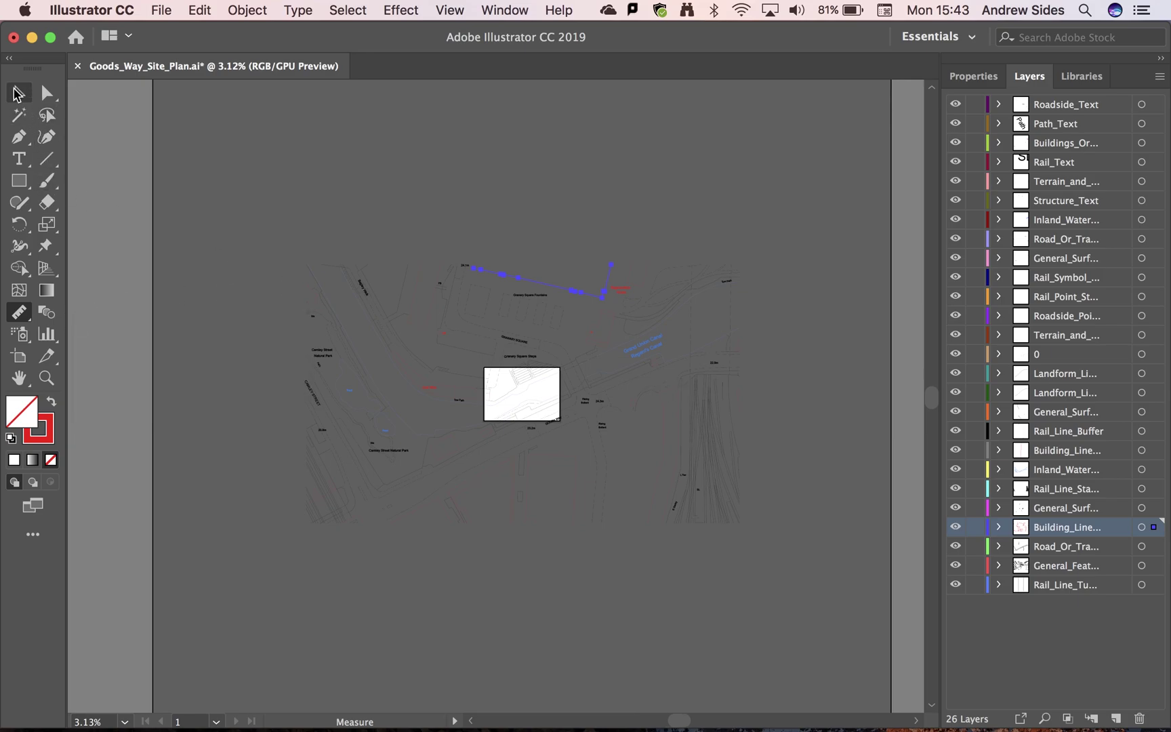
click(19, 92)
click(255, 231)
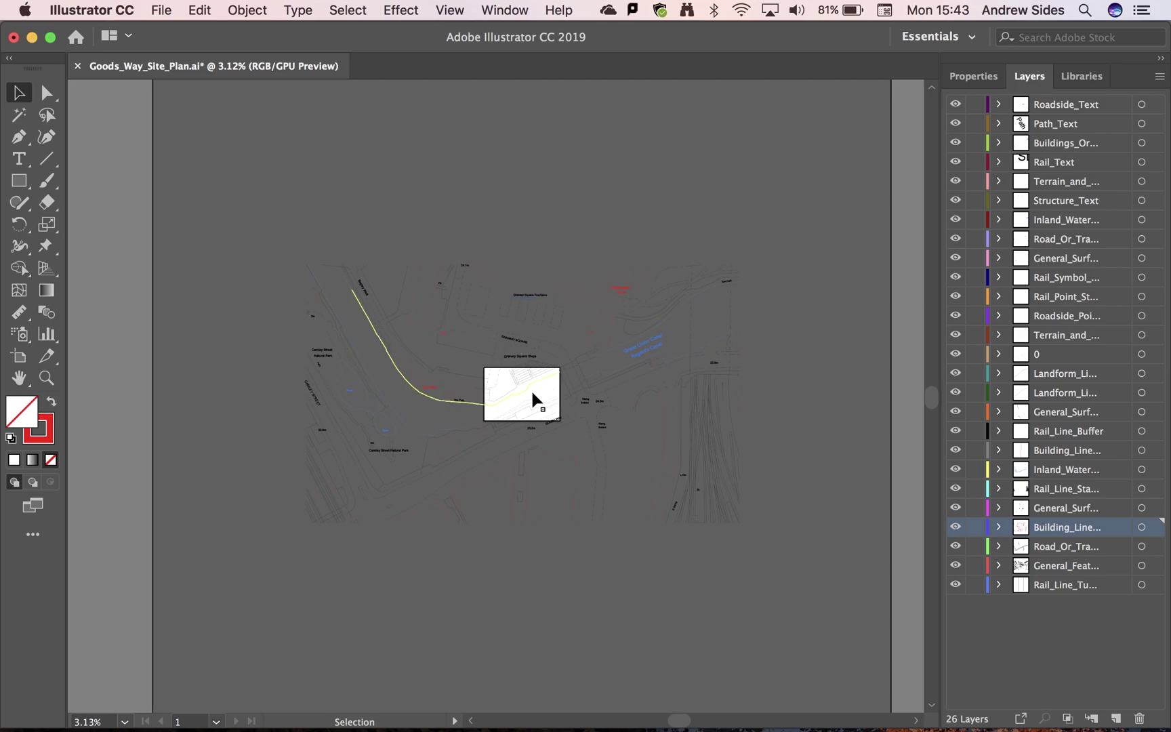
scroll(532, 393, up, 1)
scroll(533, 394, up, 4)
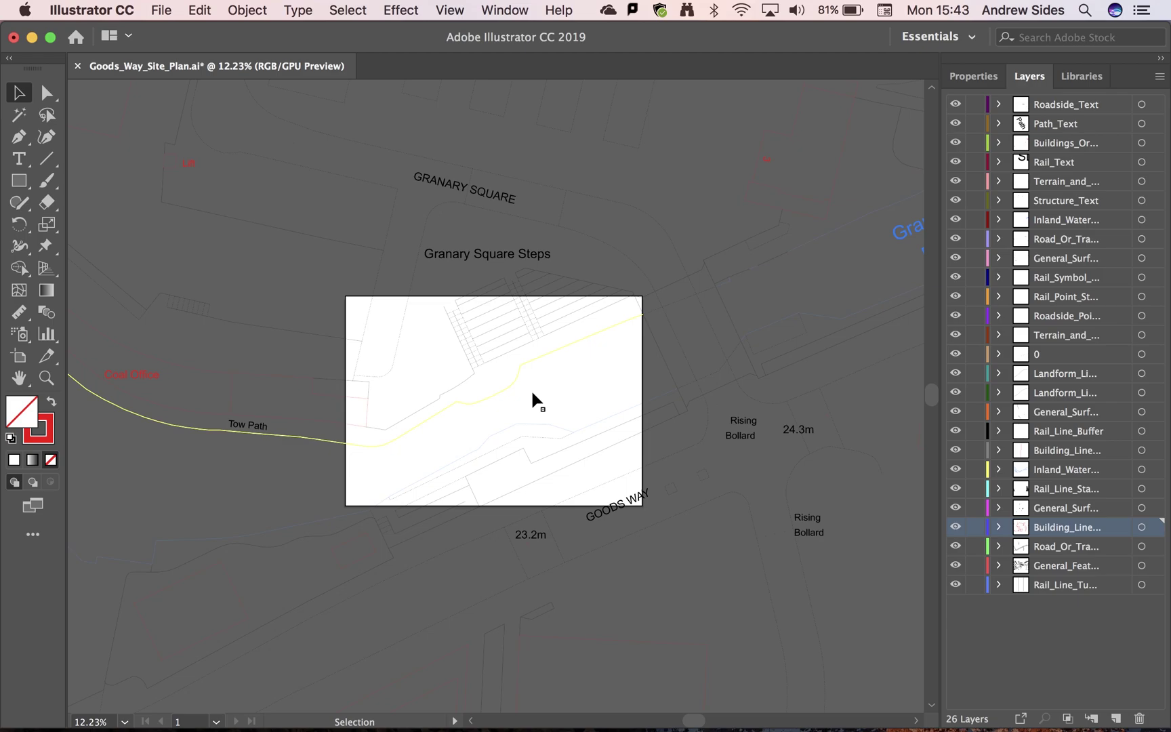
scroll(533, 394, down, 5)
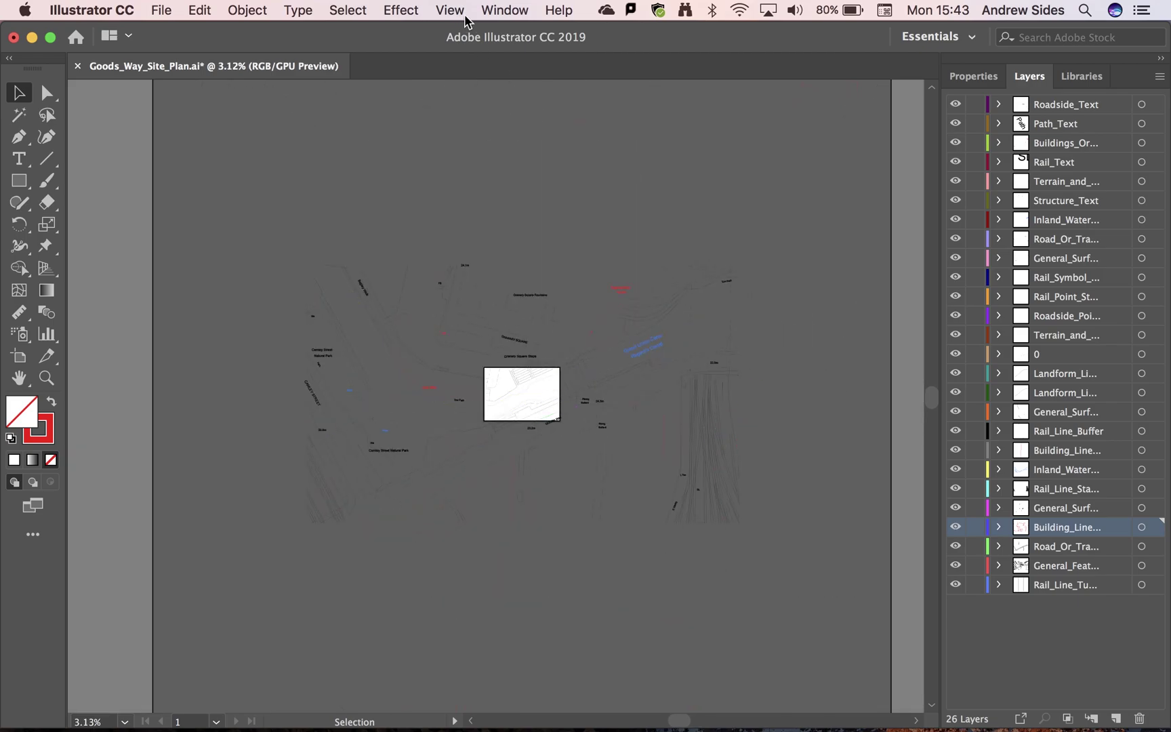
Rename the A2 Landscape artboard to 'A0 Landscape', resize it to 1188 × 840 mm, and close the Artboards panel
click(504, 8)
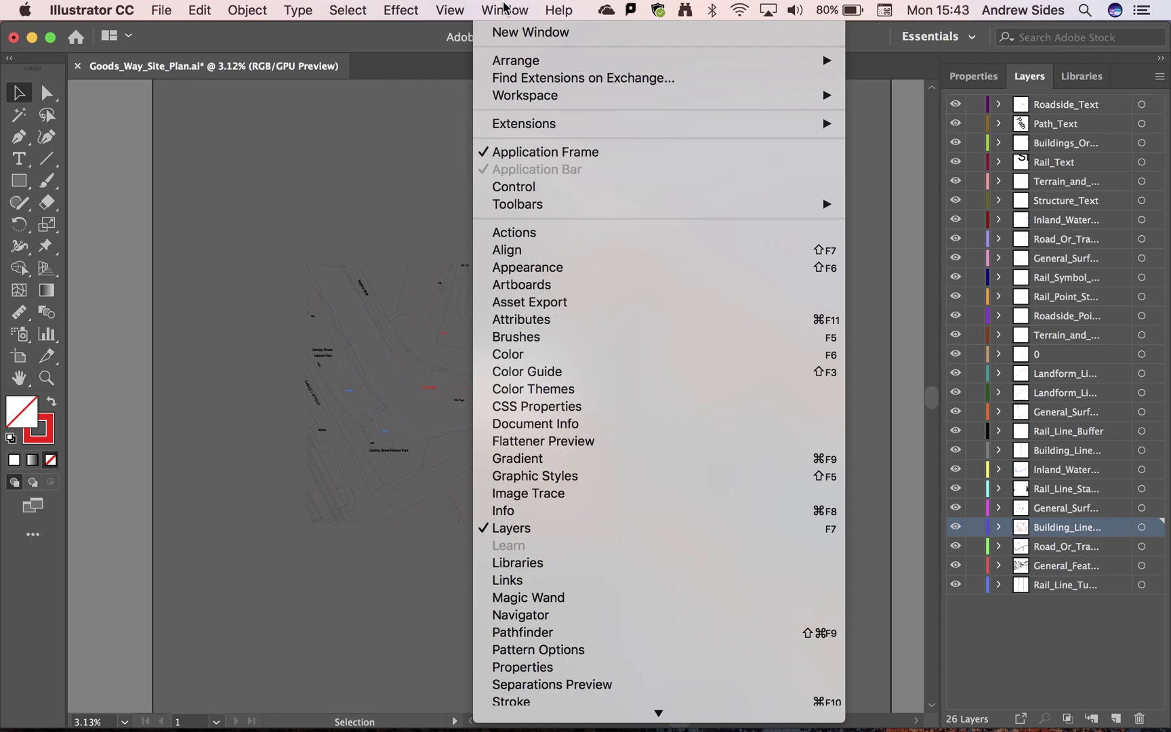
click(585, 285)
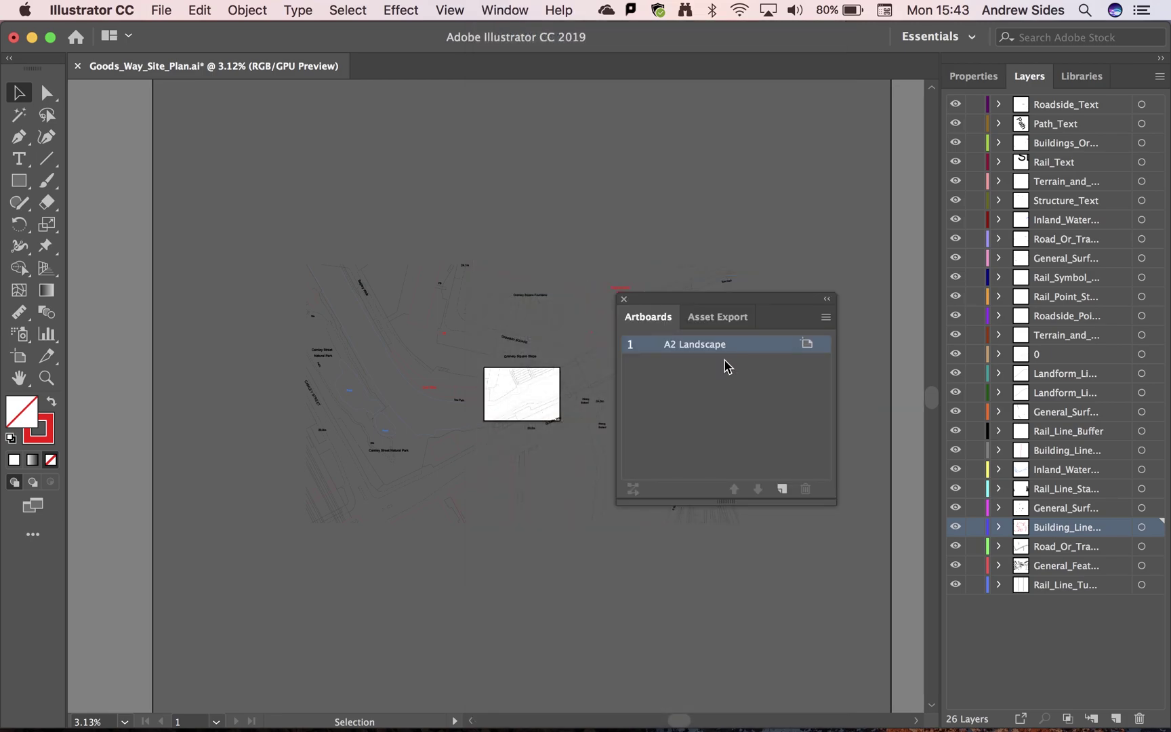
click(806, 343)
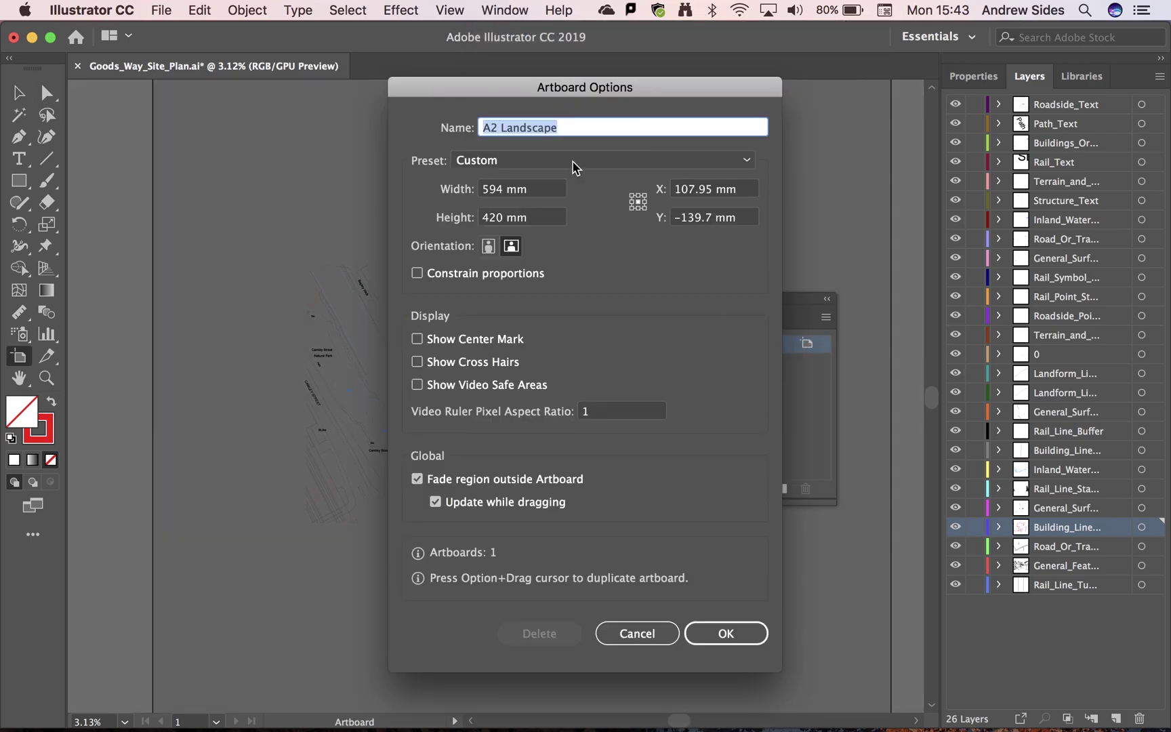
text(A0 )
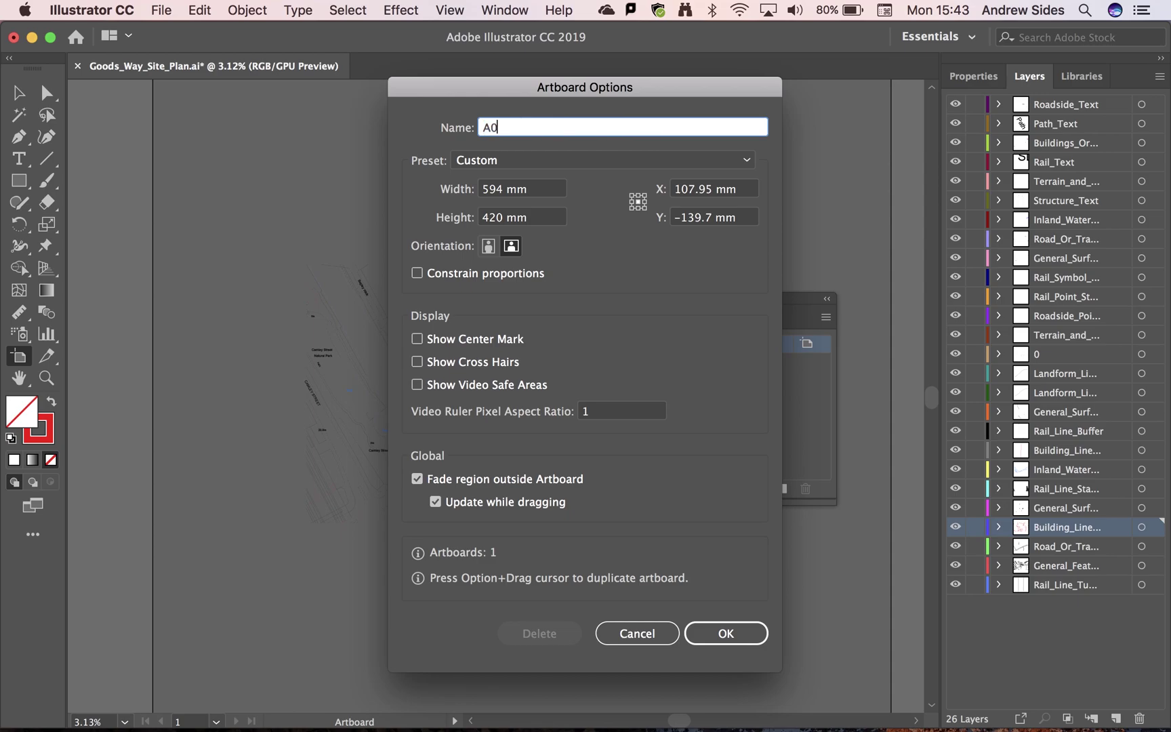
text(Landscape)
double_click(500, 188)
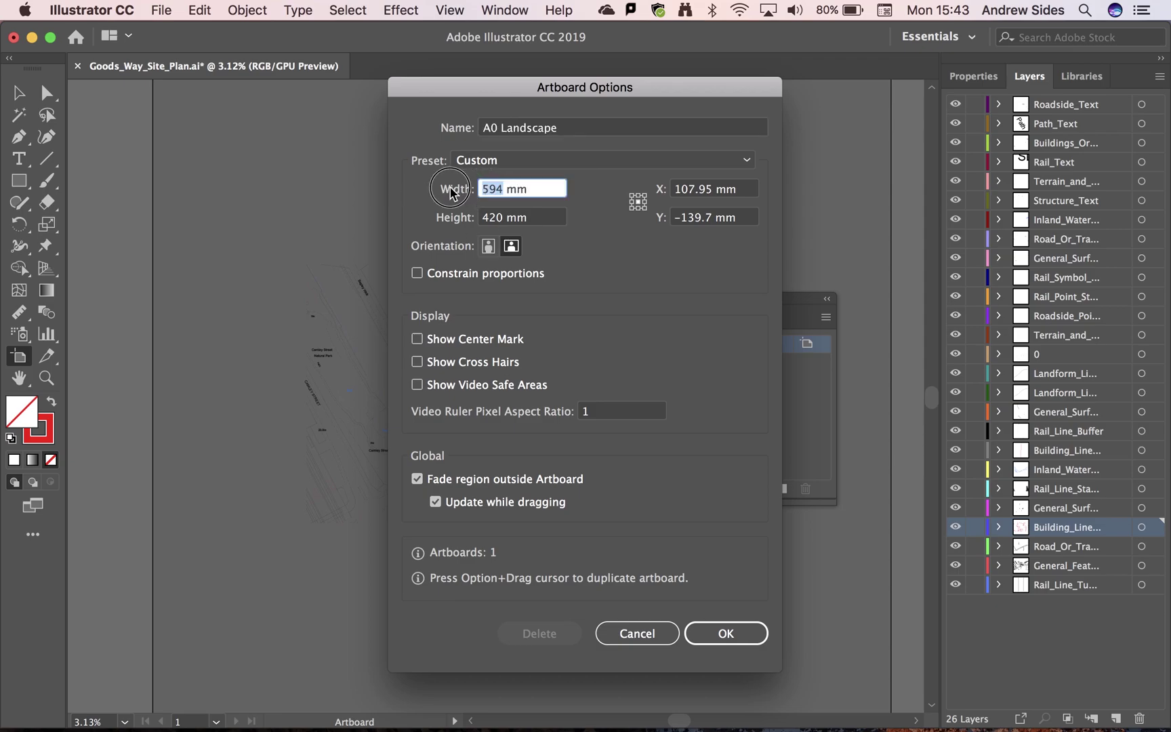
text(1188)
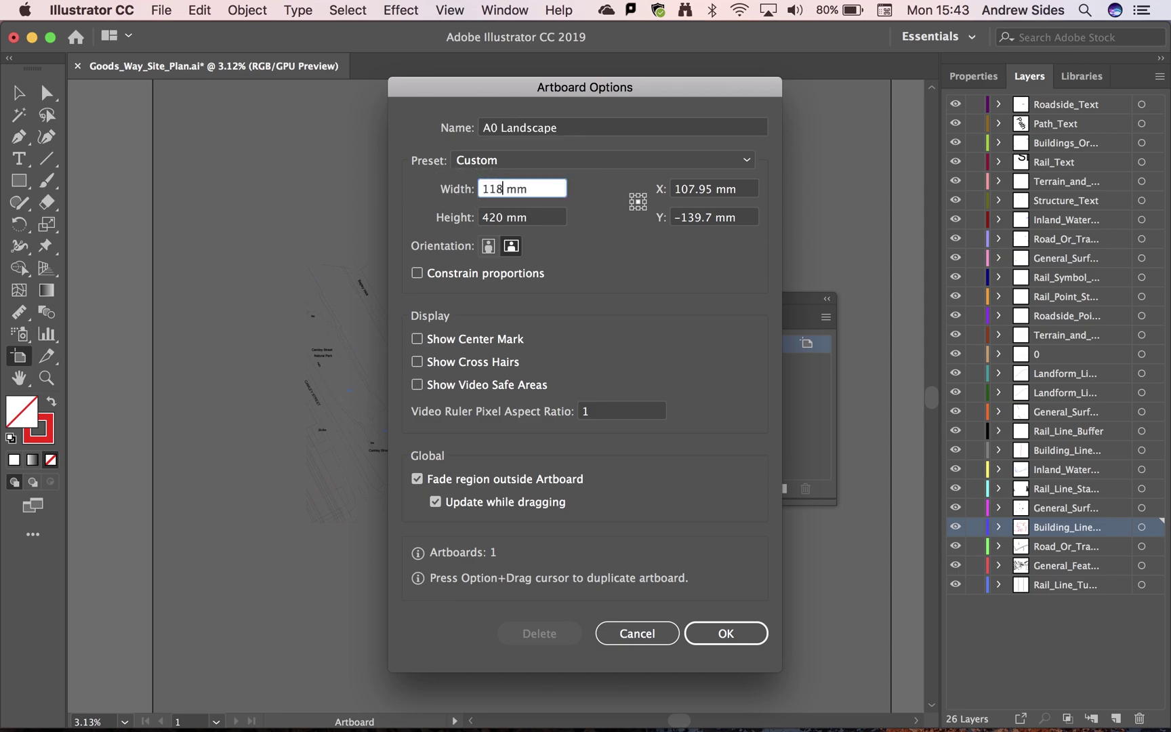
key(Tab)
text(840)
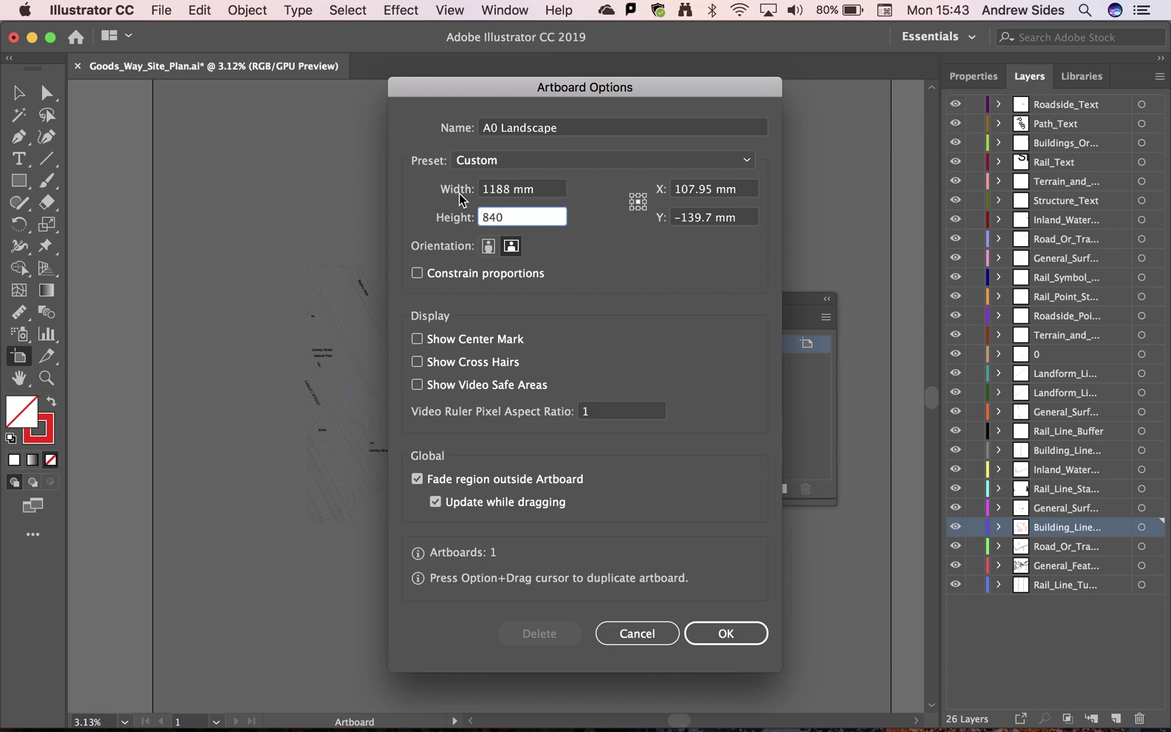
click(737, 630)
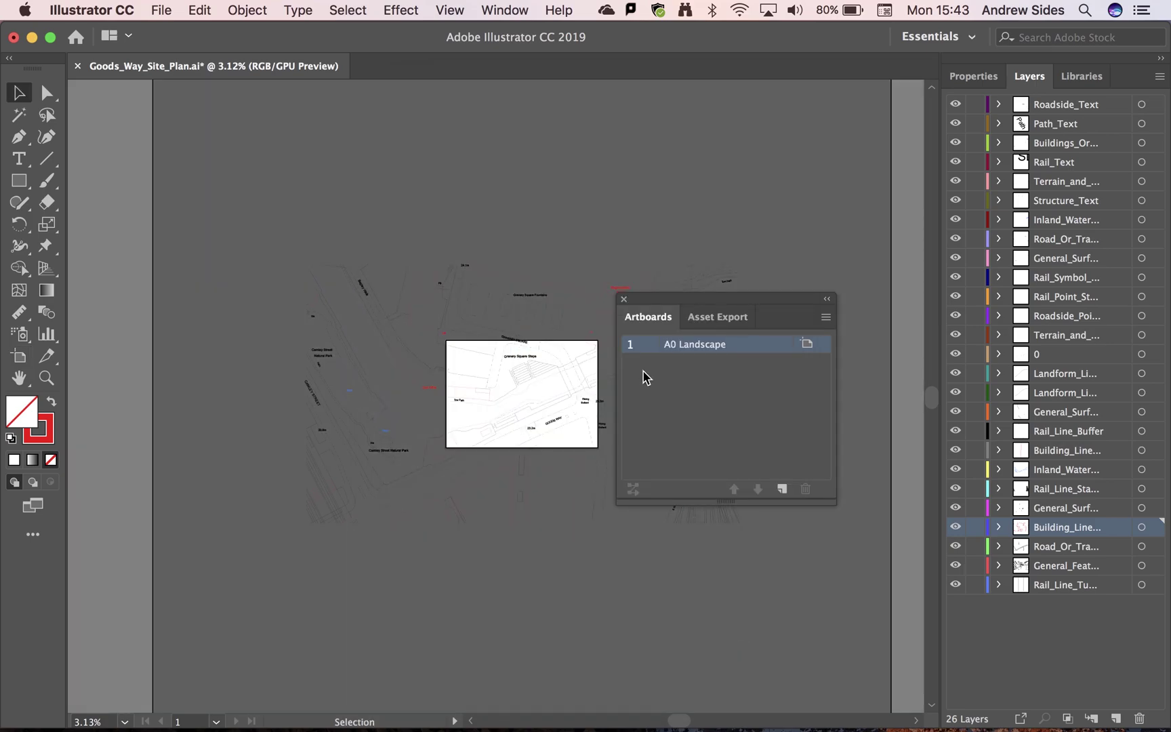
click(625, 299)
Select all the map artwork and move it left relative to the artboard
scroll(555, 391, right, 2)
scroll(556, 392, up, 2)
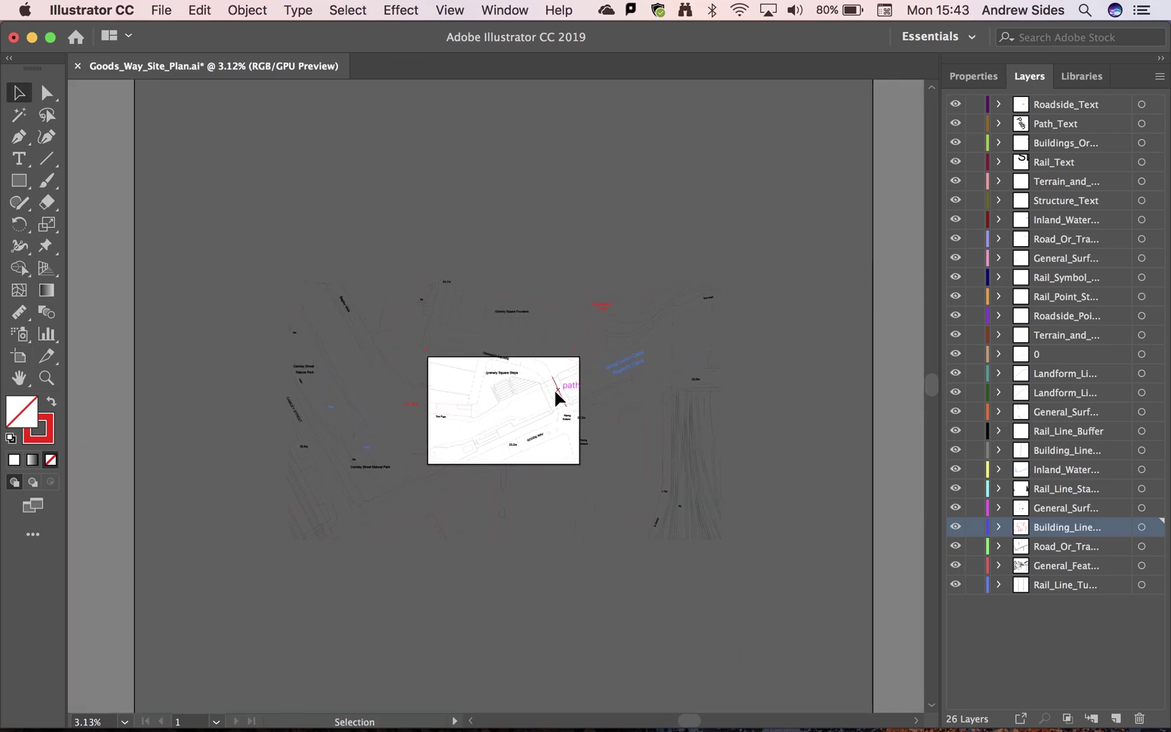
scroll(505, 425, up, 8)
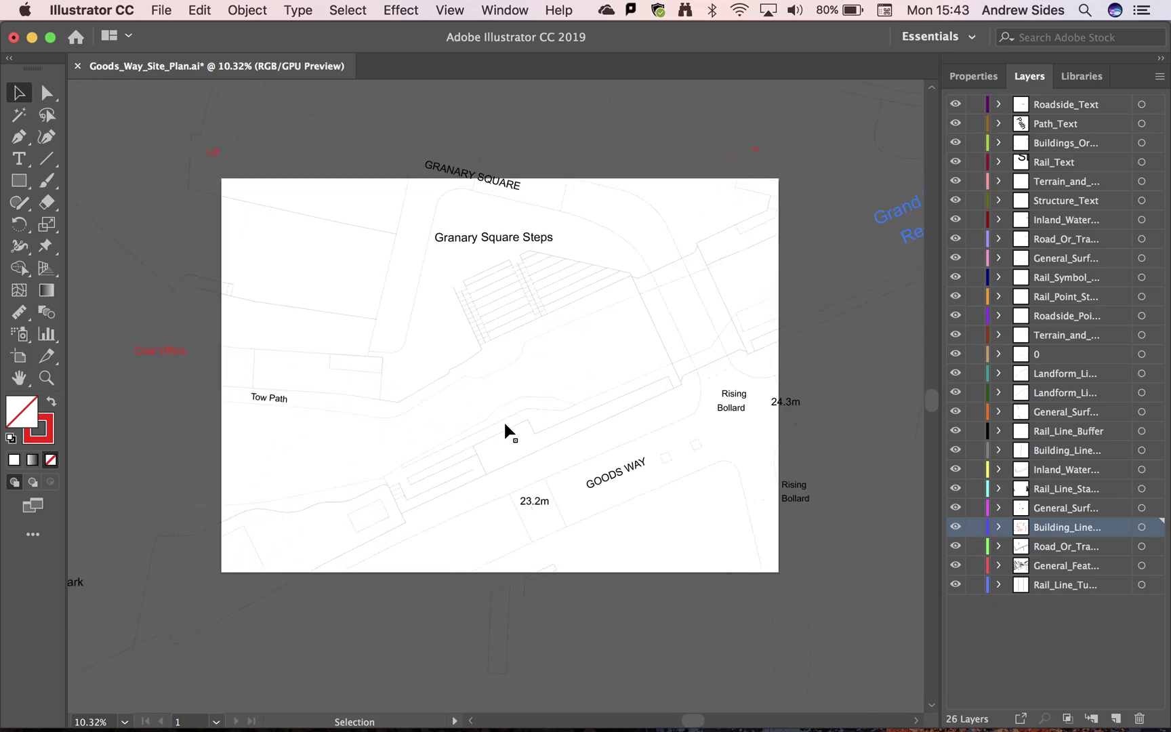
scroll(506, 425, down, 4)
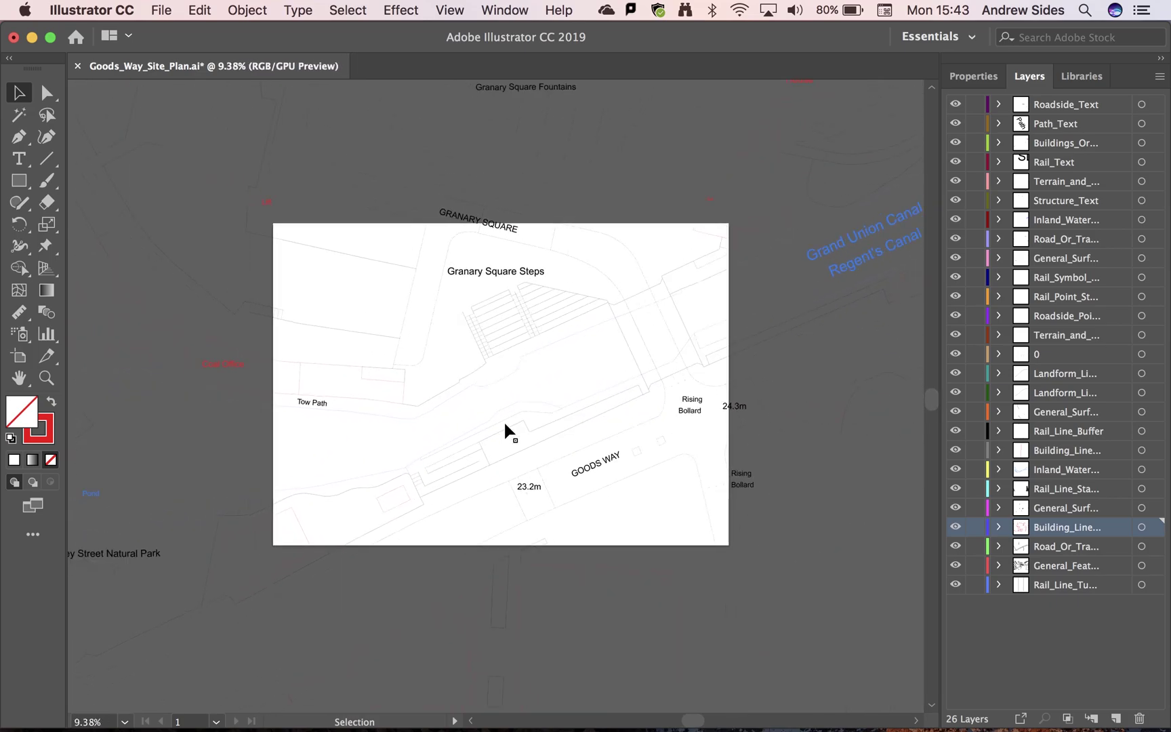
scroll(505, 427, down, 3)
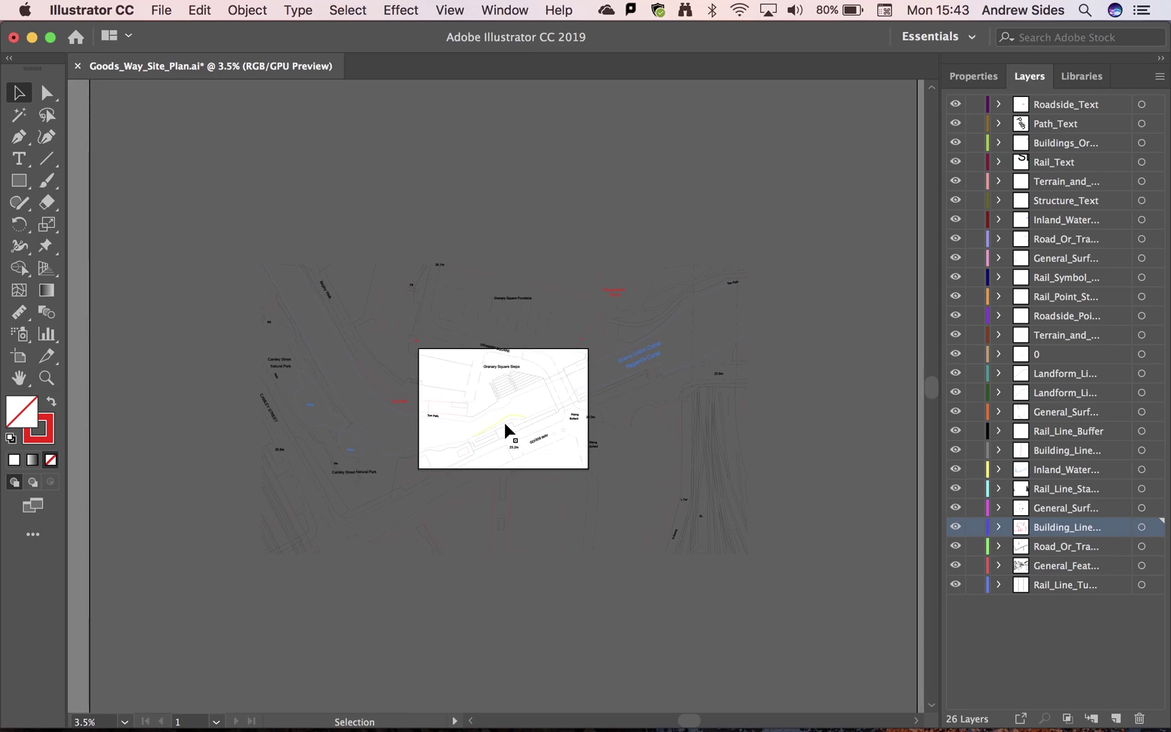
key(super+a)
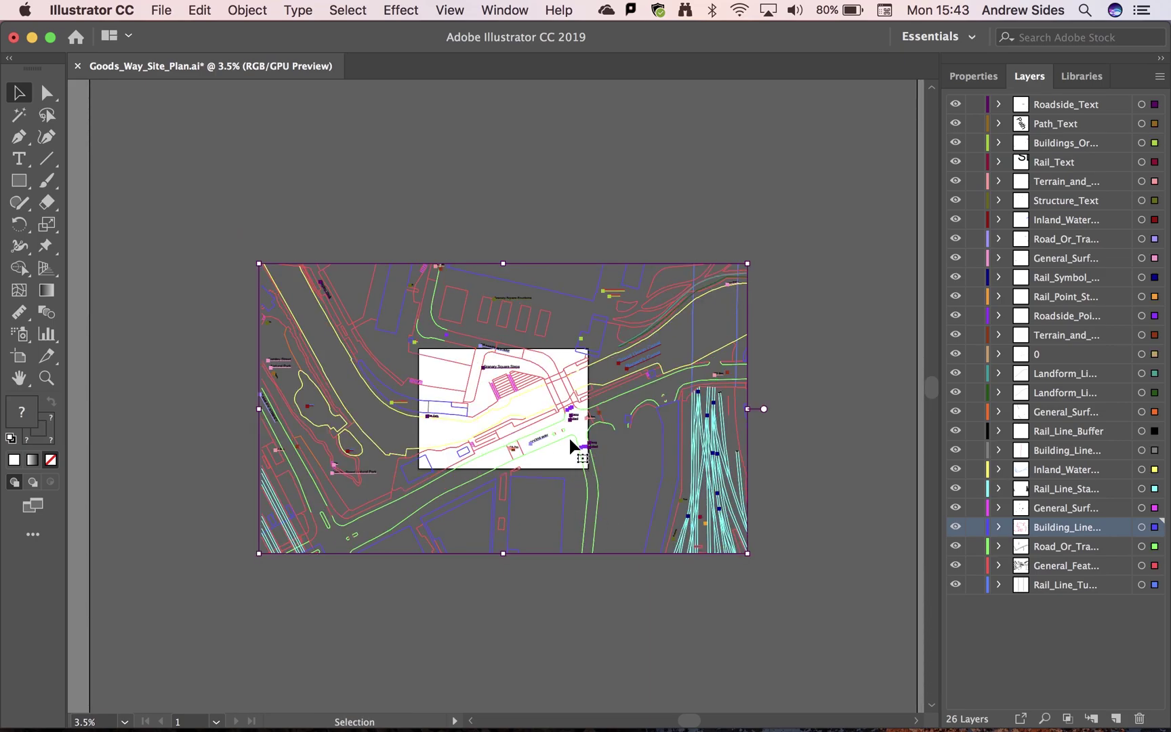
drag(570, 439, 537, 431)
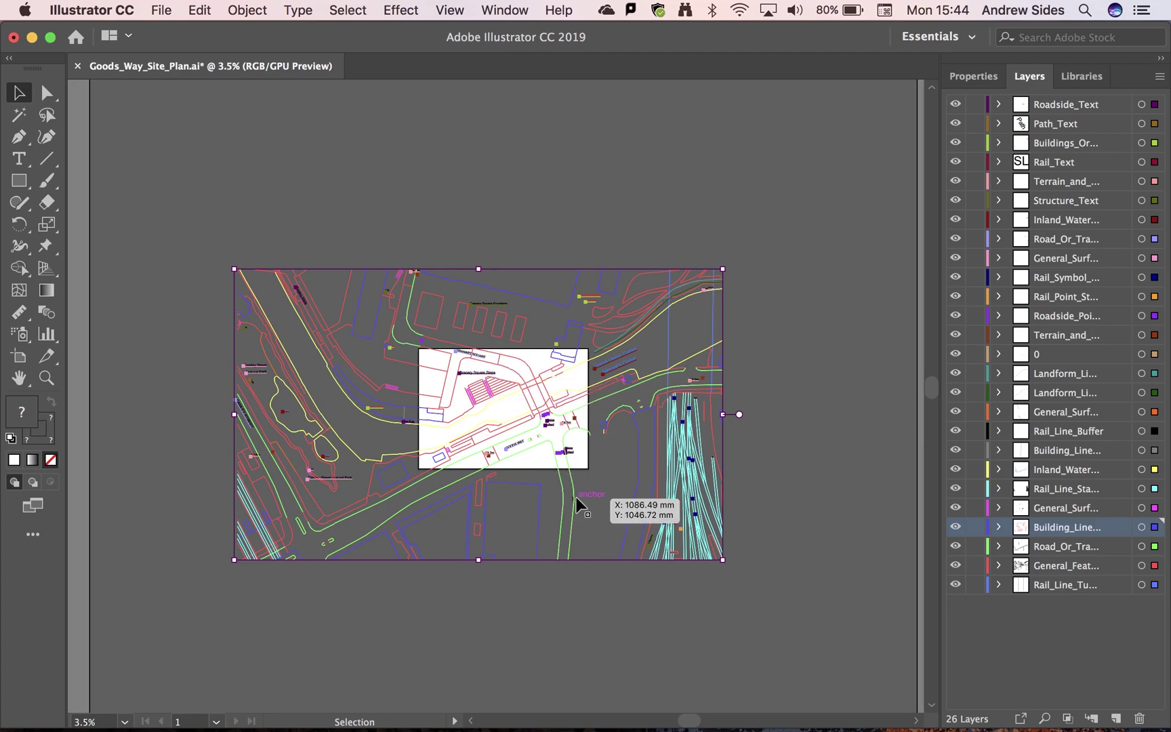
Nudge the map slightly further, deselect it, and save Goods_Way_Site_Plan.ai
drag(569, 475, 570, 478)
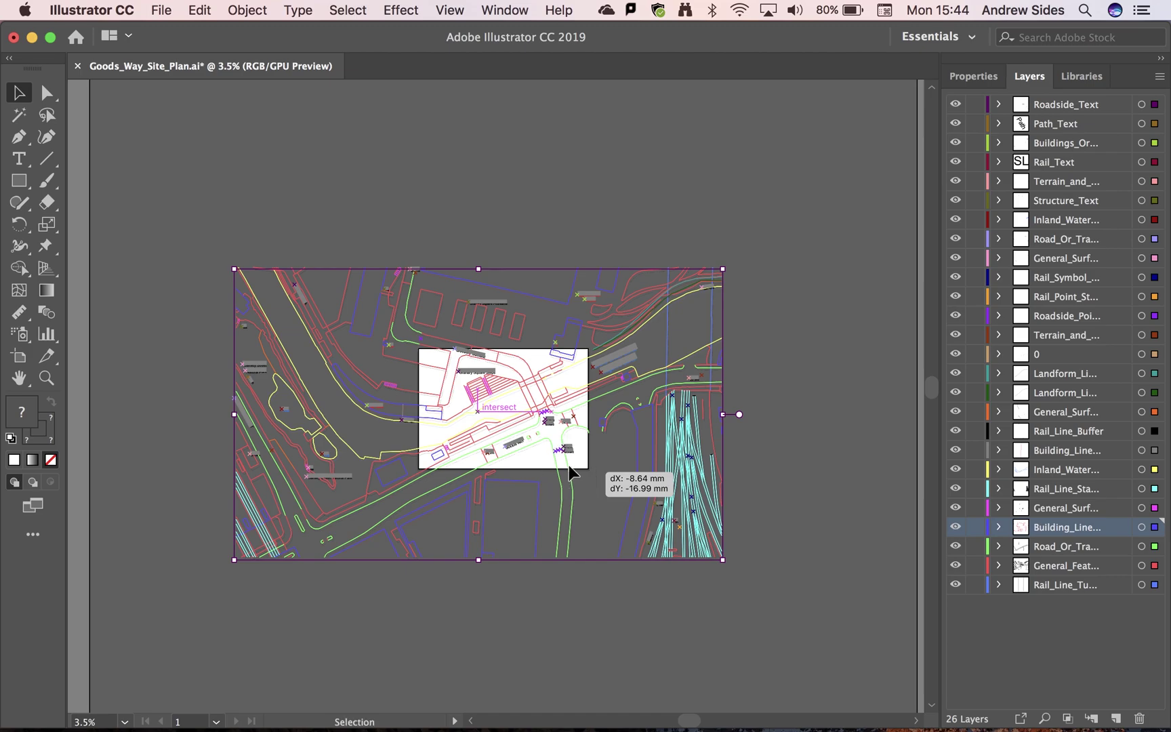
click(573, 218)
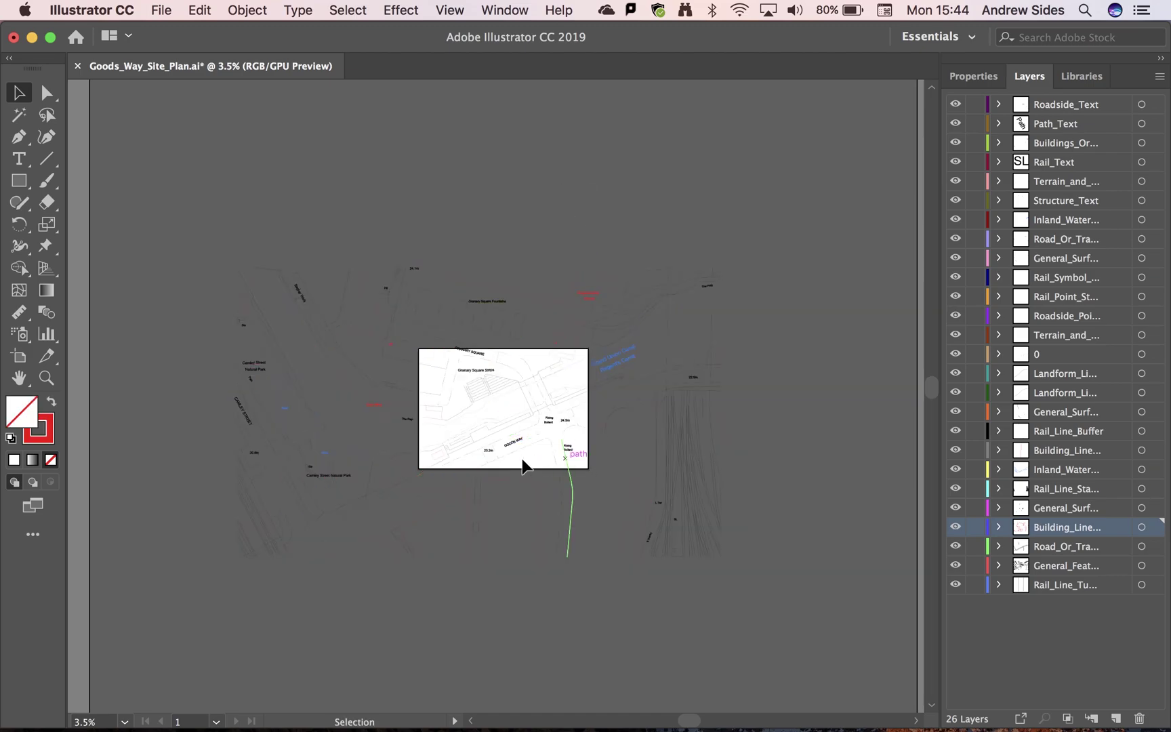
scroll(520, 416, up, 6)
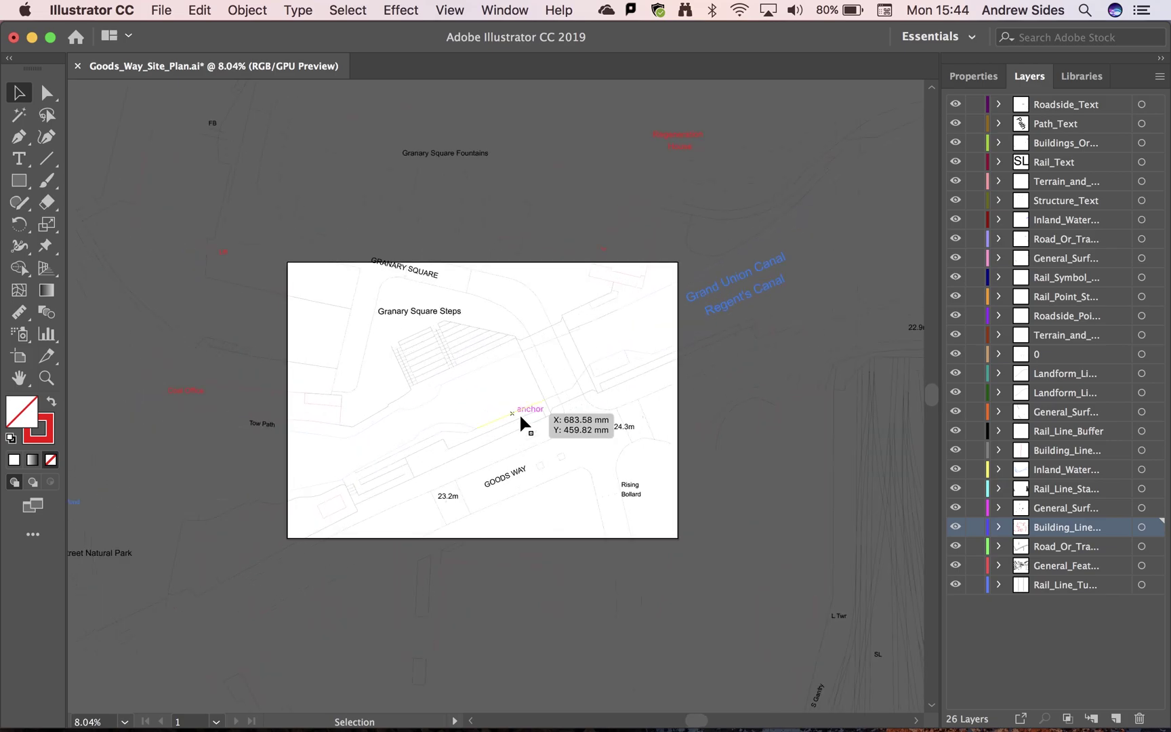
scroll(522, 423, down, 2)
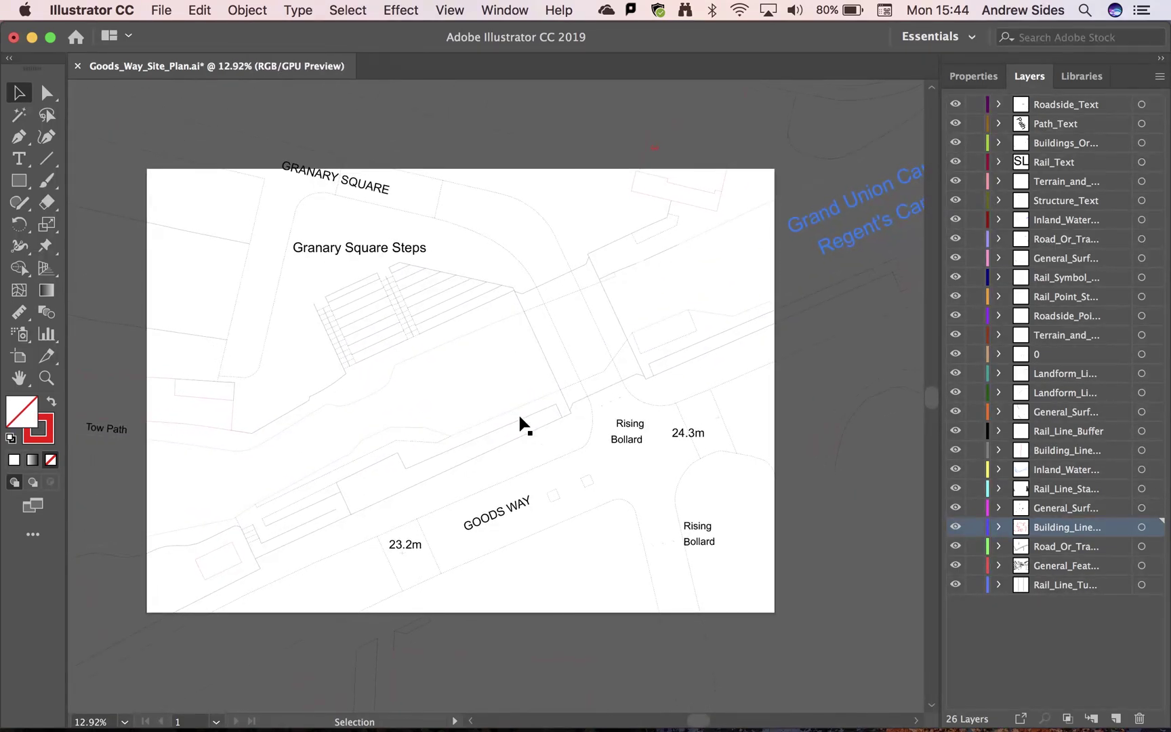
scroll(520, 420, down, 3)
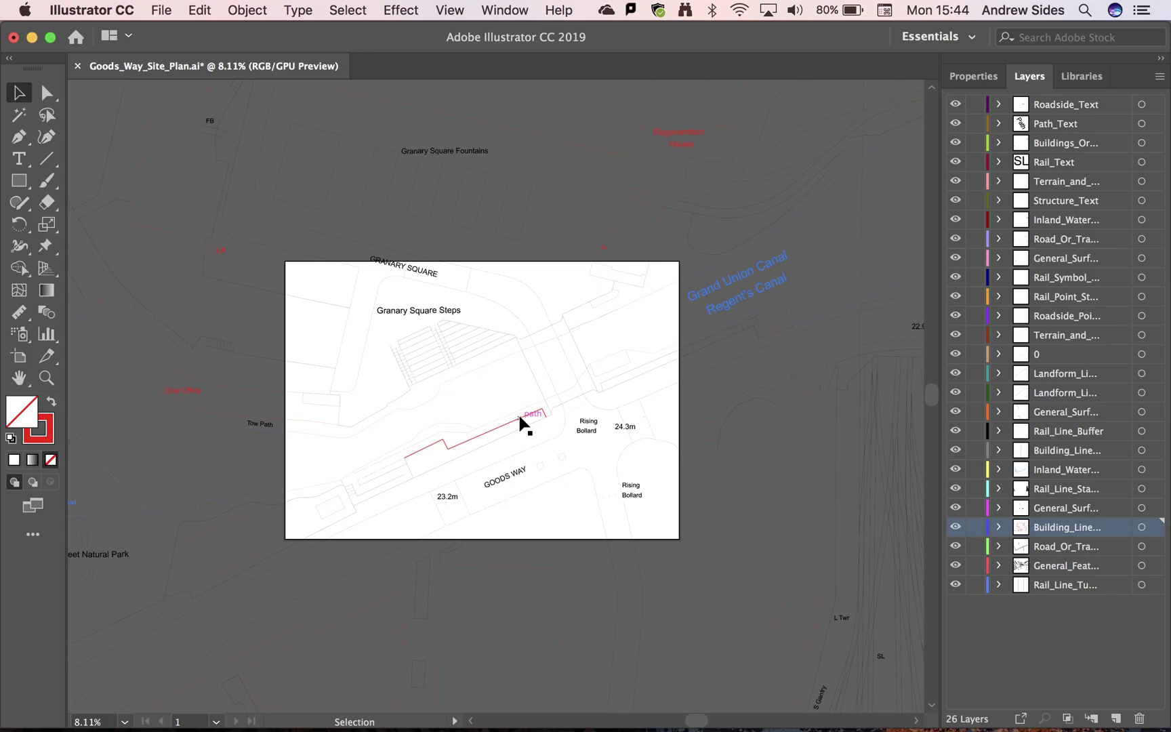
key(super+s)
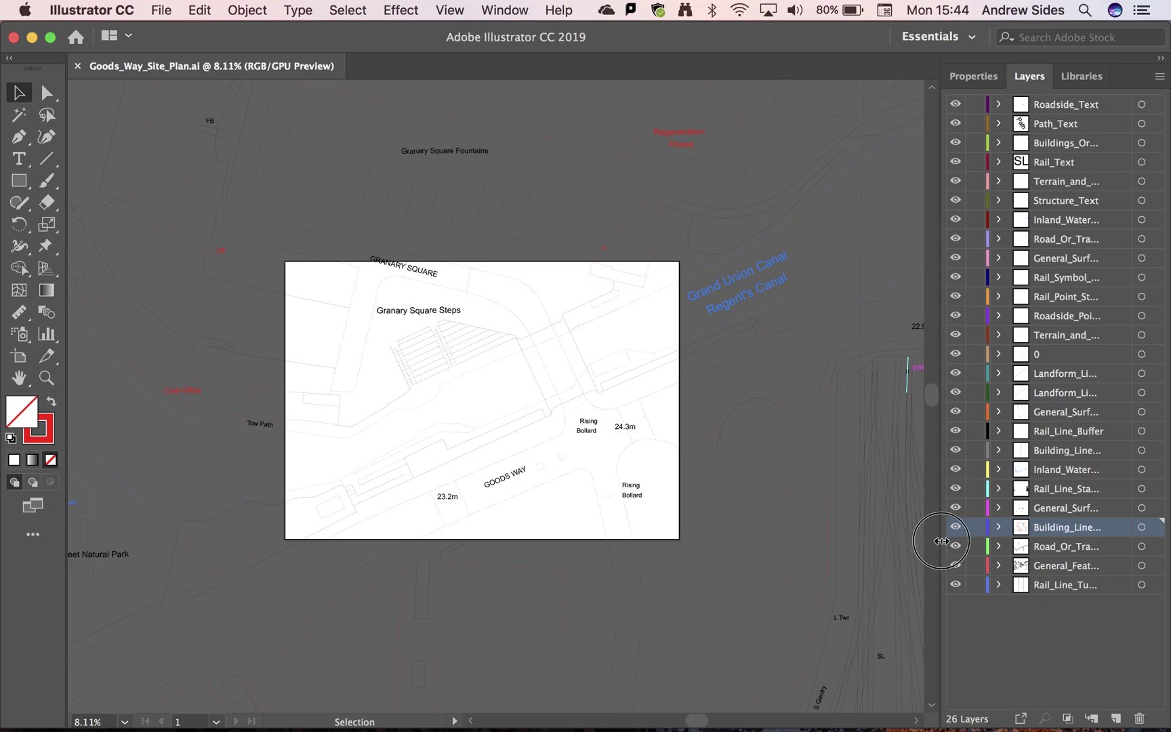
Widen the Layers panel leftward so names like Building_Line_Outline appear in full
drag(941, 539, 738, 530)
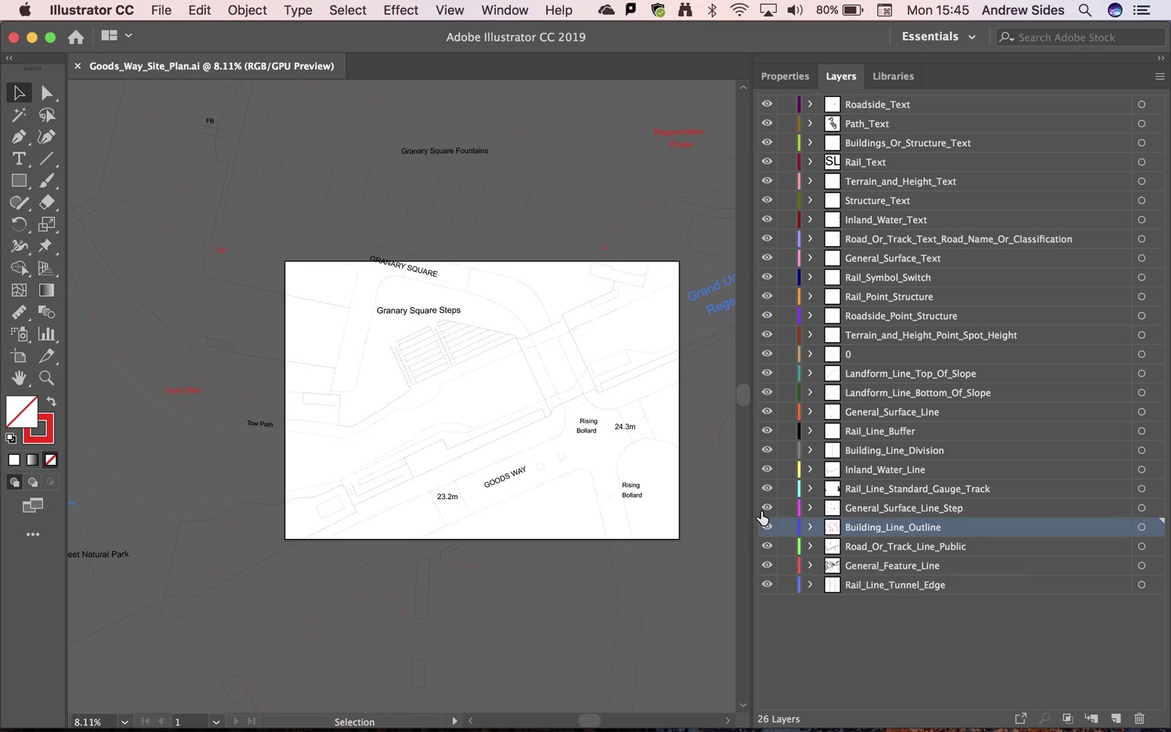
click(462, 375)
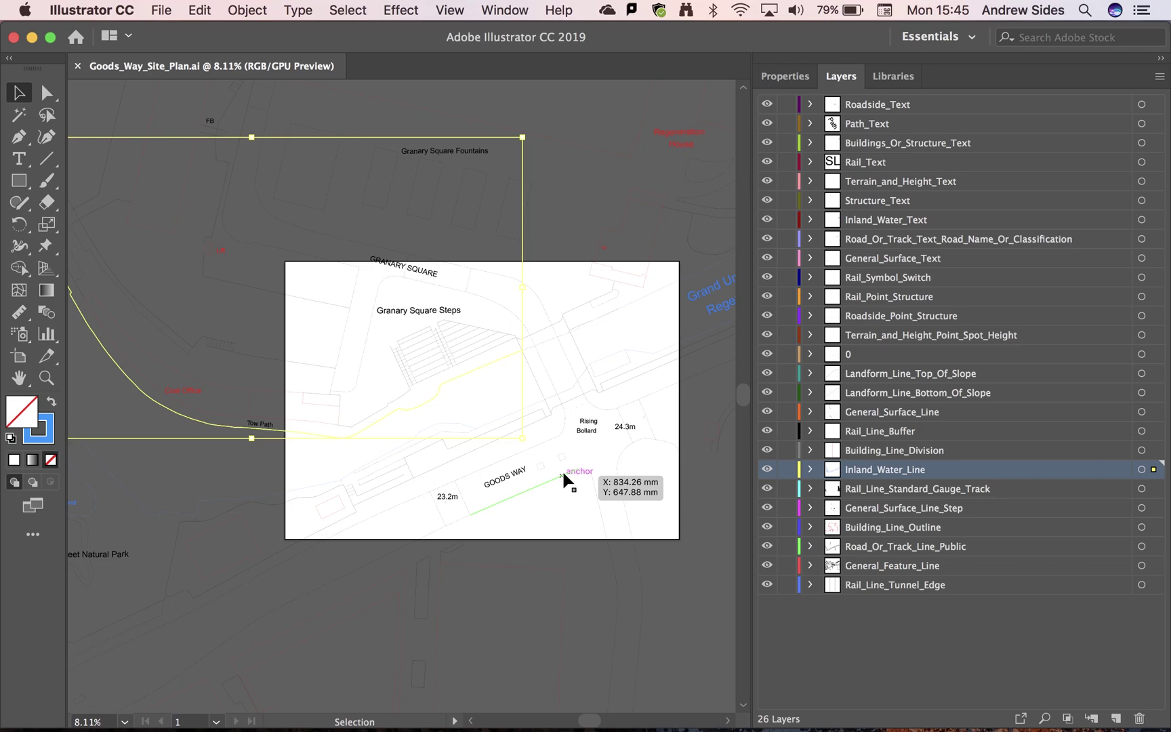
click(479, 335)
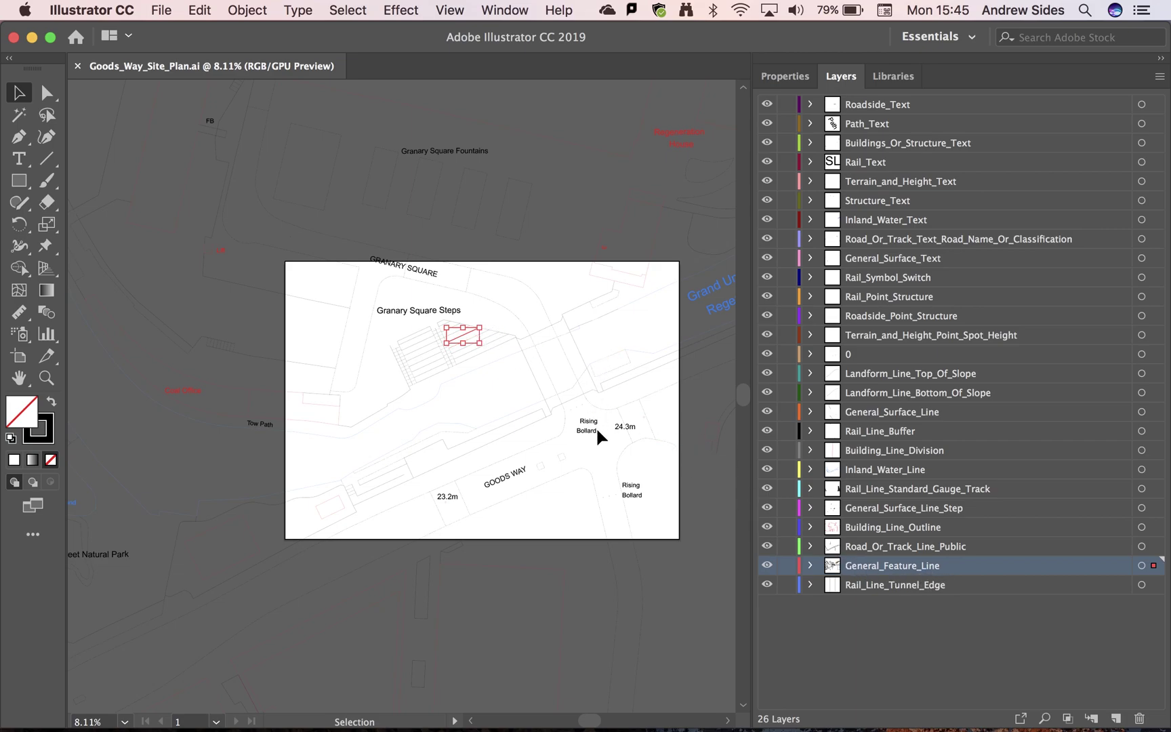
click(338, 412)
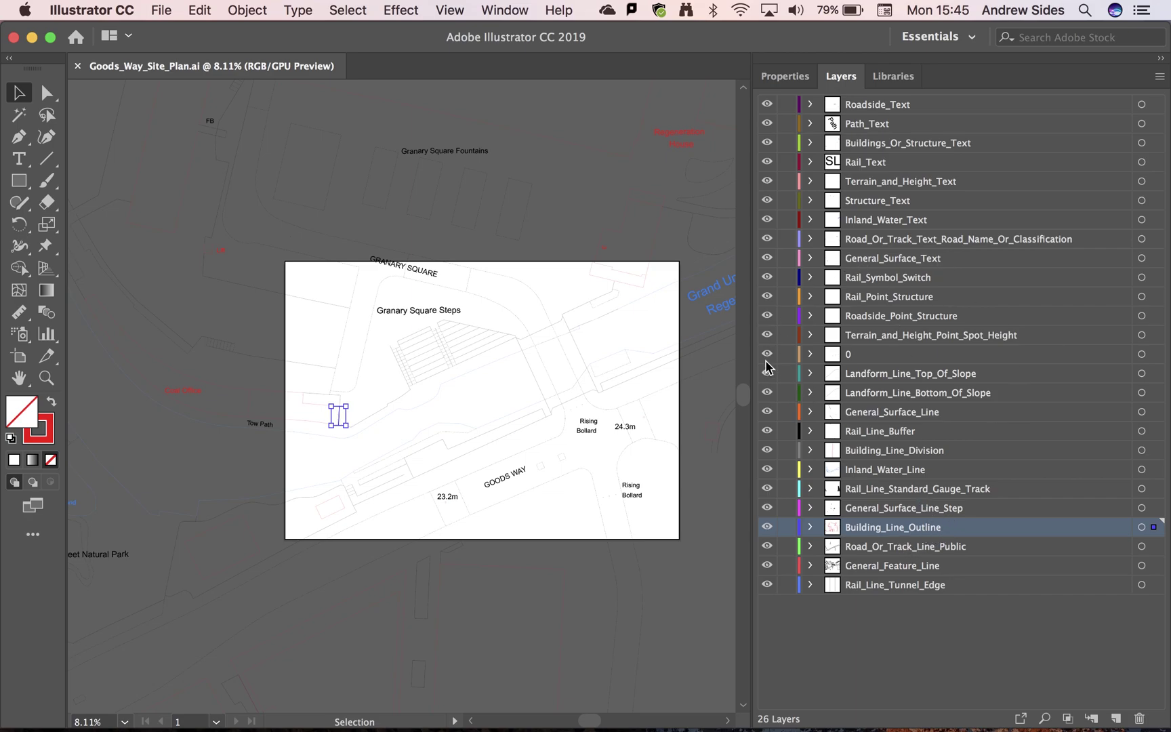
click(547, 516)
Target the Rail_Line_Tunnel_Edge layer, then narrow the Layers panel to enlarge the canvas
click(904, 590)
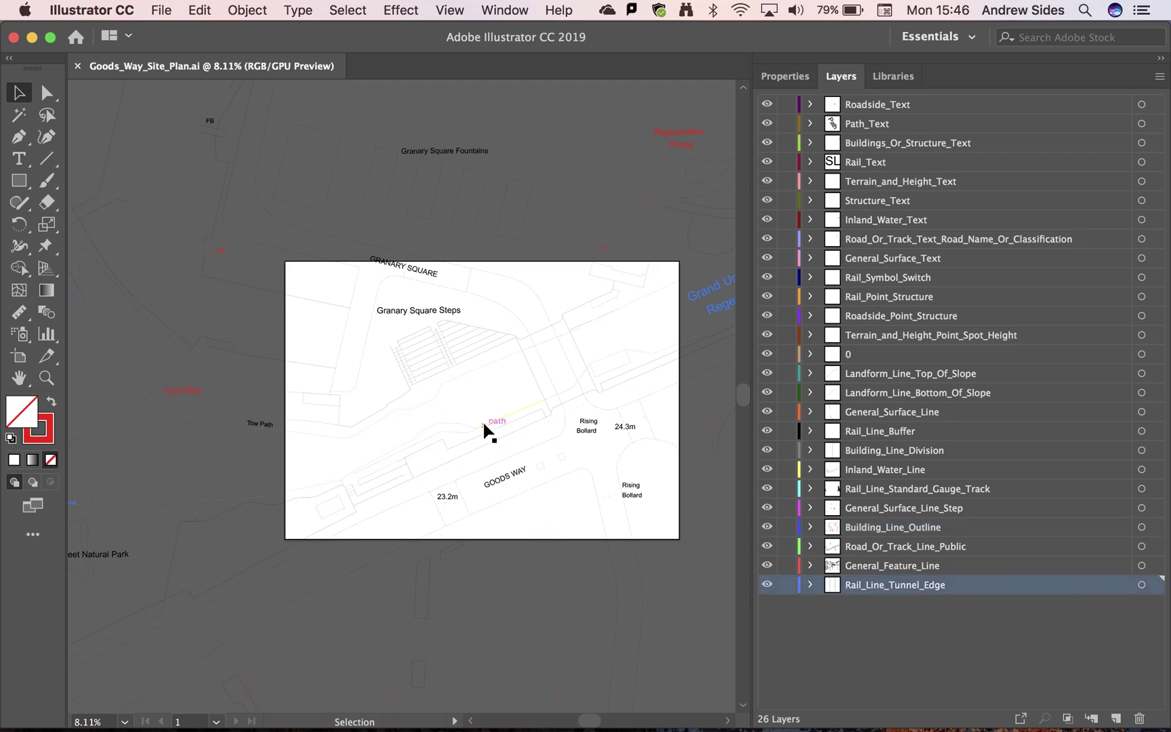
scroll(484, 426, up, 5)
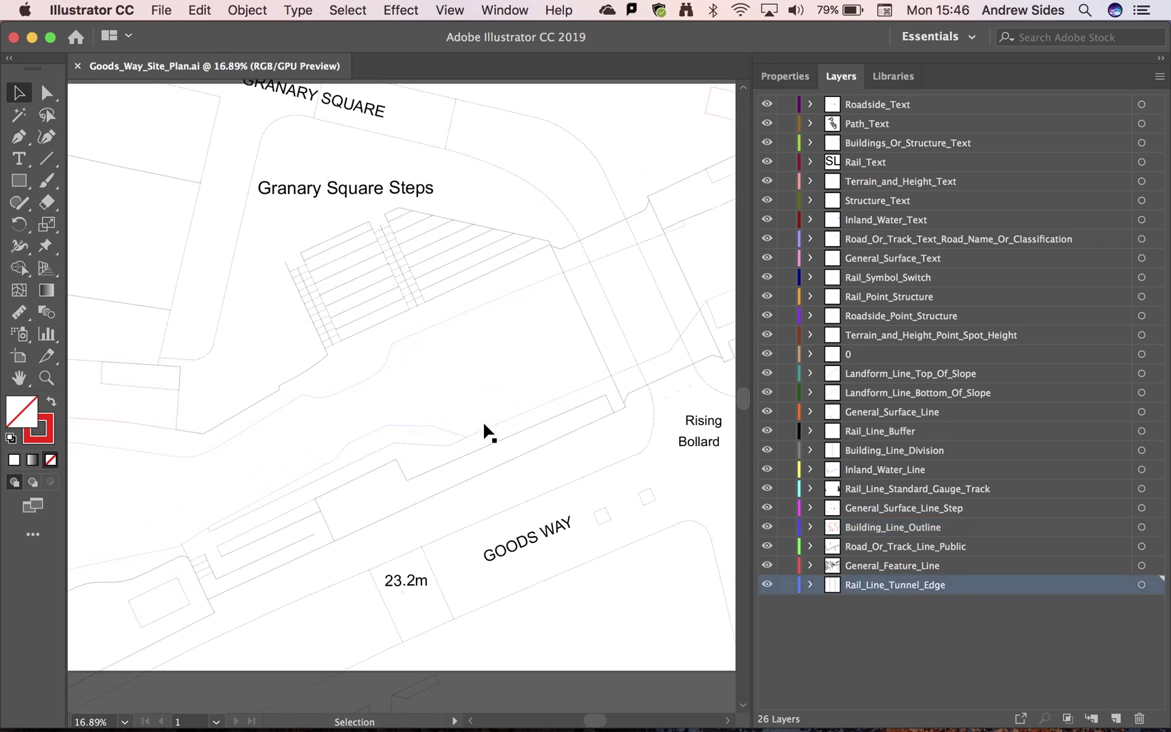
scroll(485, 426, up, 1)
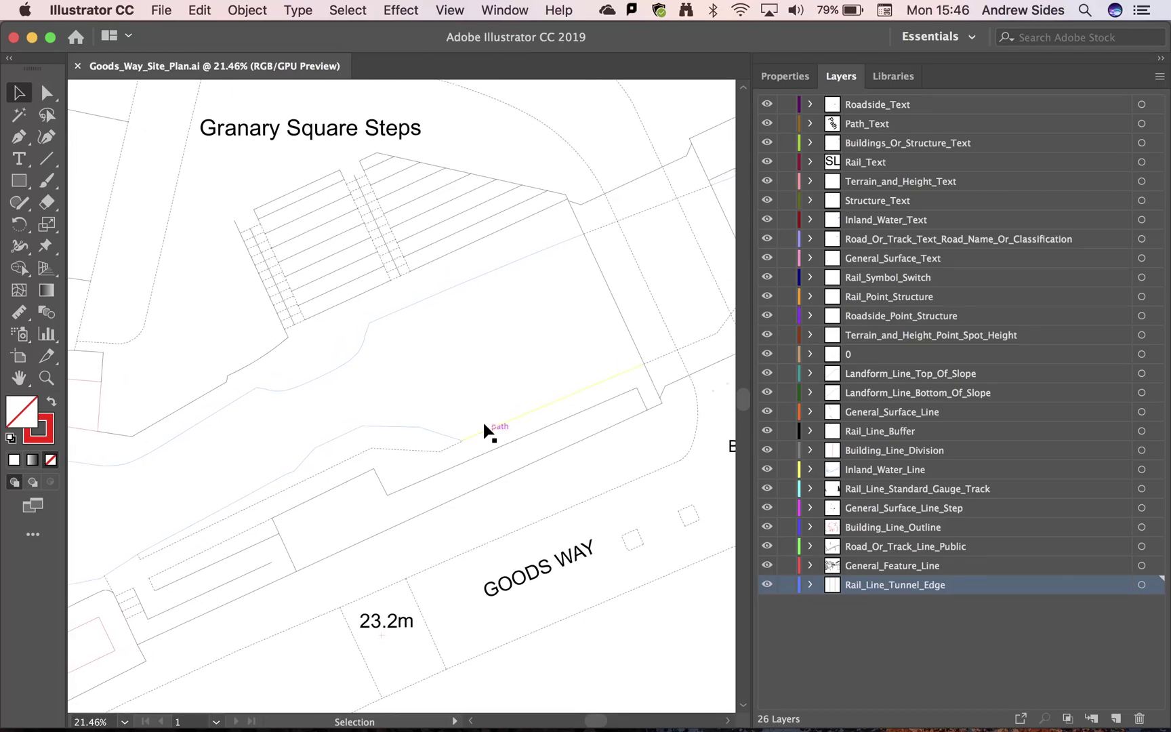
scroll(485, 429, down, 2)
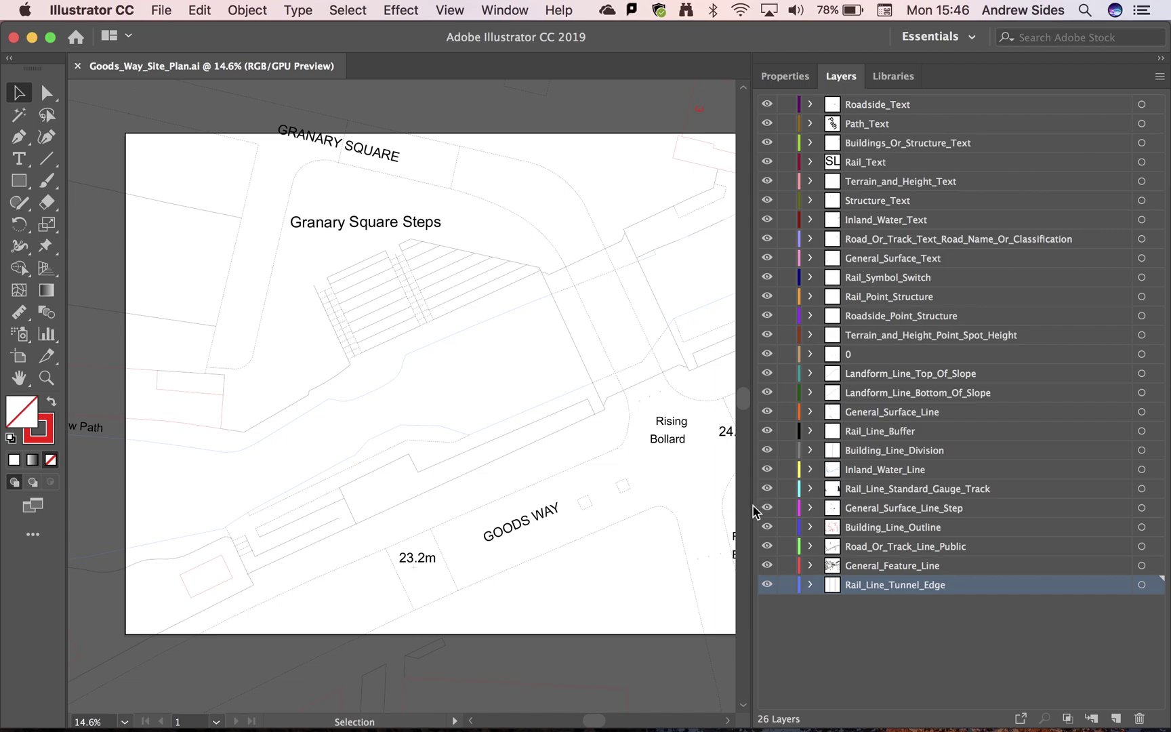
drag(754, 509, 899, 503)
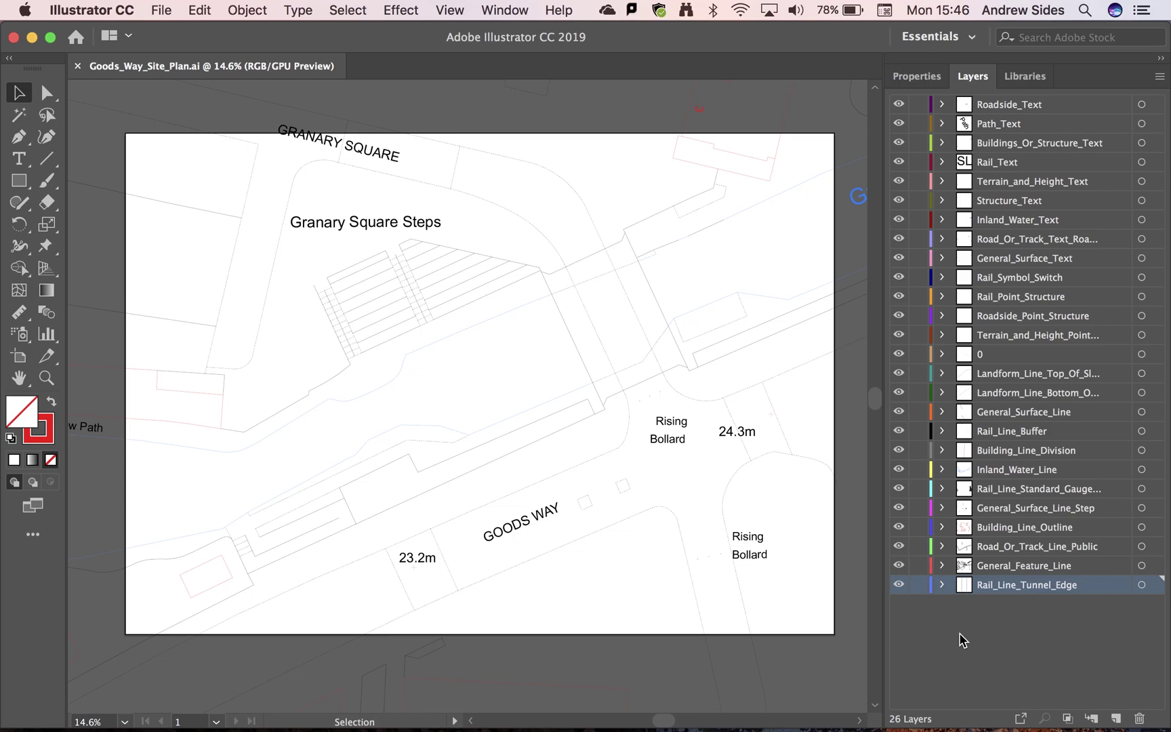
Add Layer 27 below Rail_Line_Tunnel_Edge, lock all 26 map layers, and save the file
click(1117, 720)
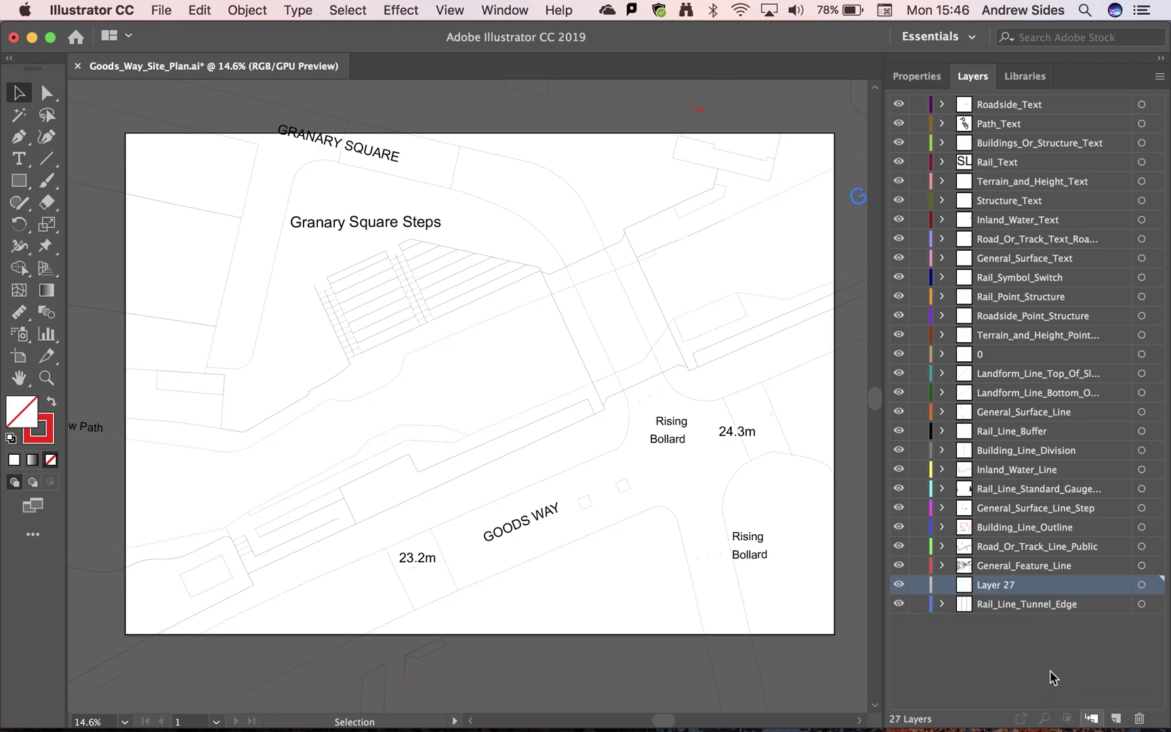
drag(1027, 587, 1022, 616)
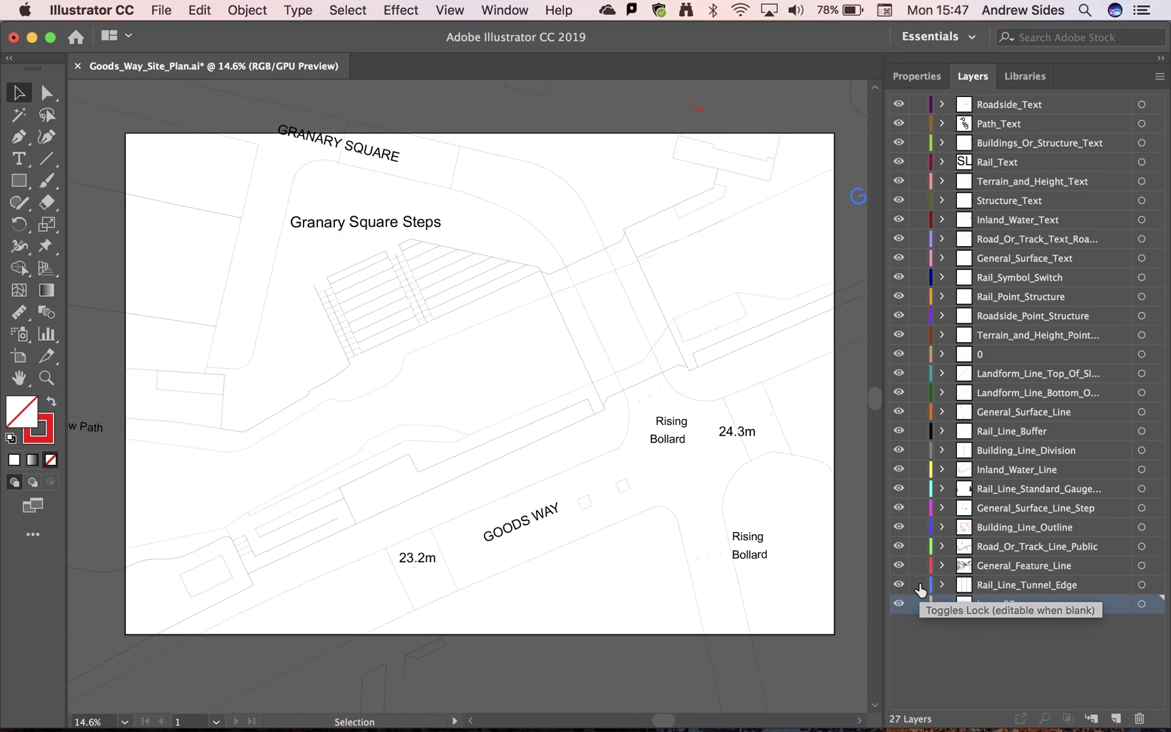
drag(920, 587, 912, 103)
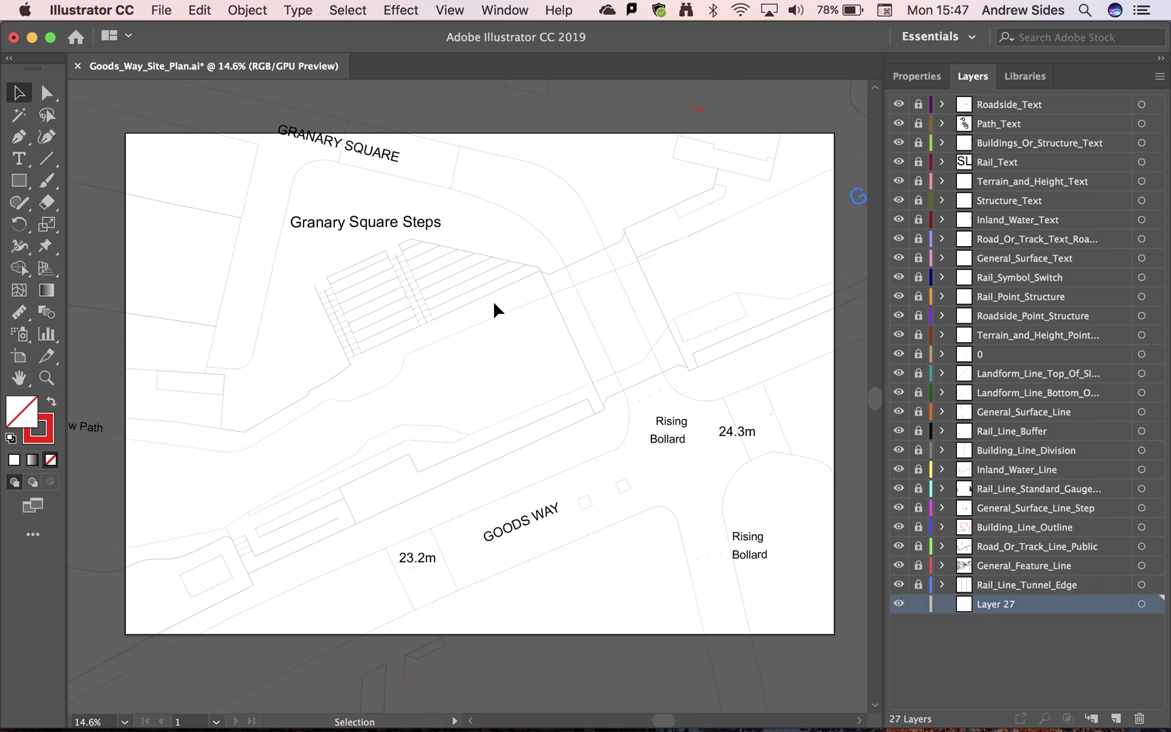
scroll(497, 303, down, 5)
scroll(497, 303, down, 1)
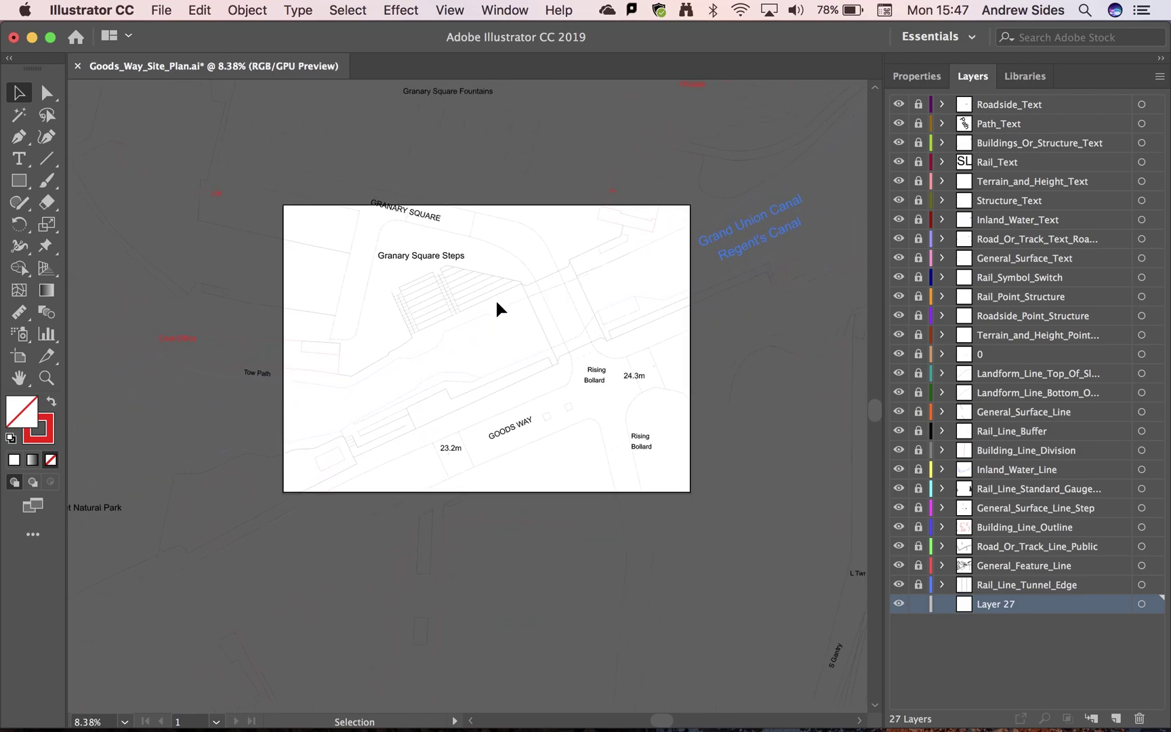
scroll(497, 309, up, 3)
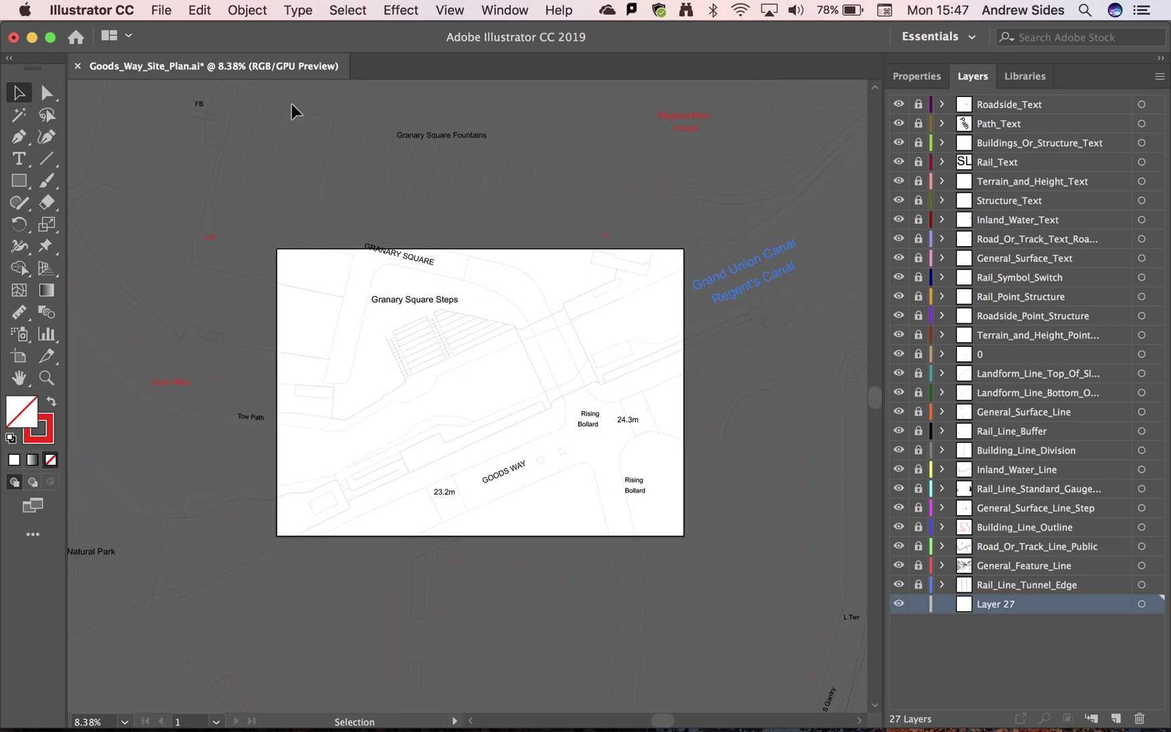
key(super+s)
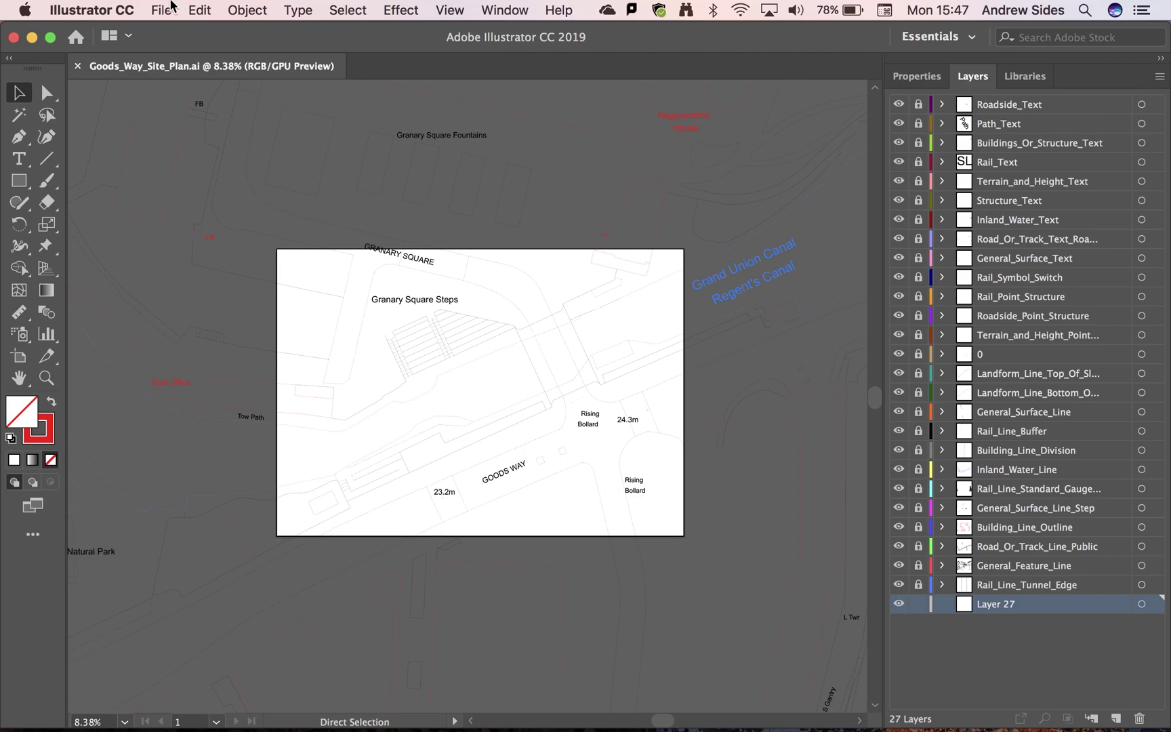
Use File > Place to load Goods_Way_Google_Maps.png from the graphics+images folder
click(163, 9)
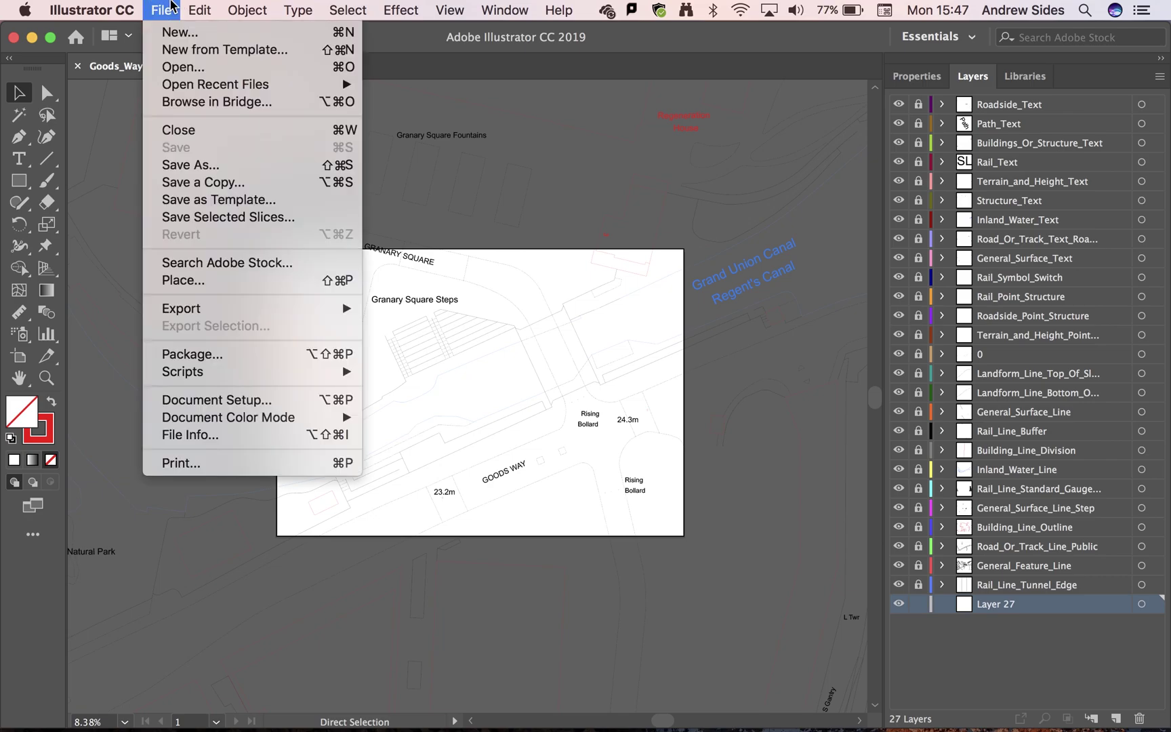
click(232, 287)
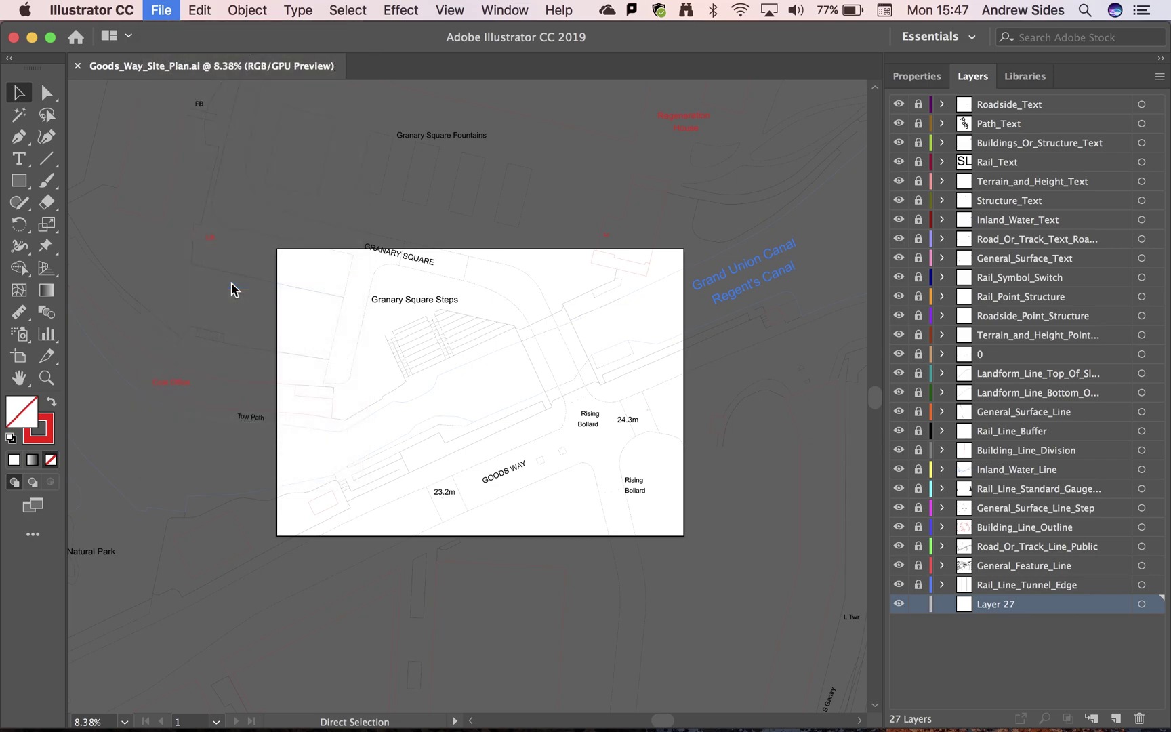
click(833, 286)
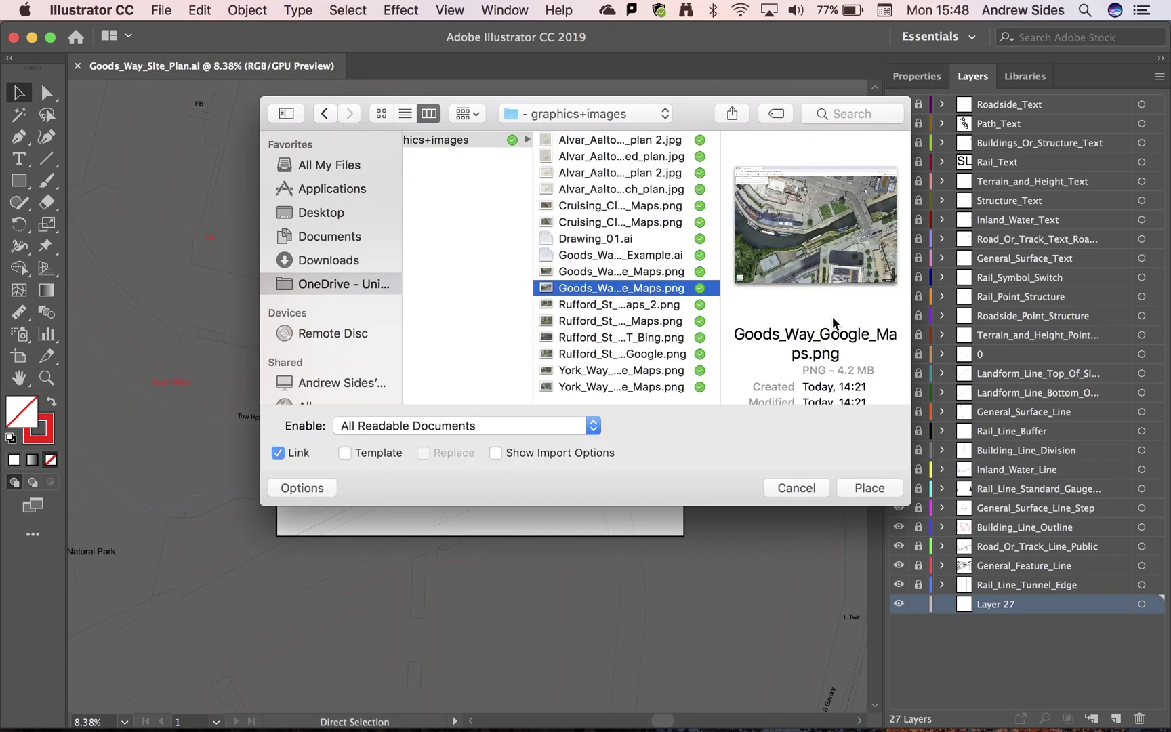
click(883, 488)
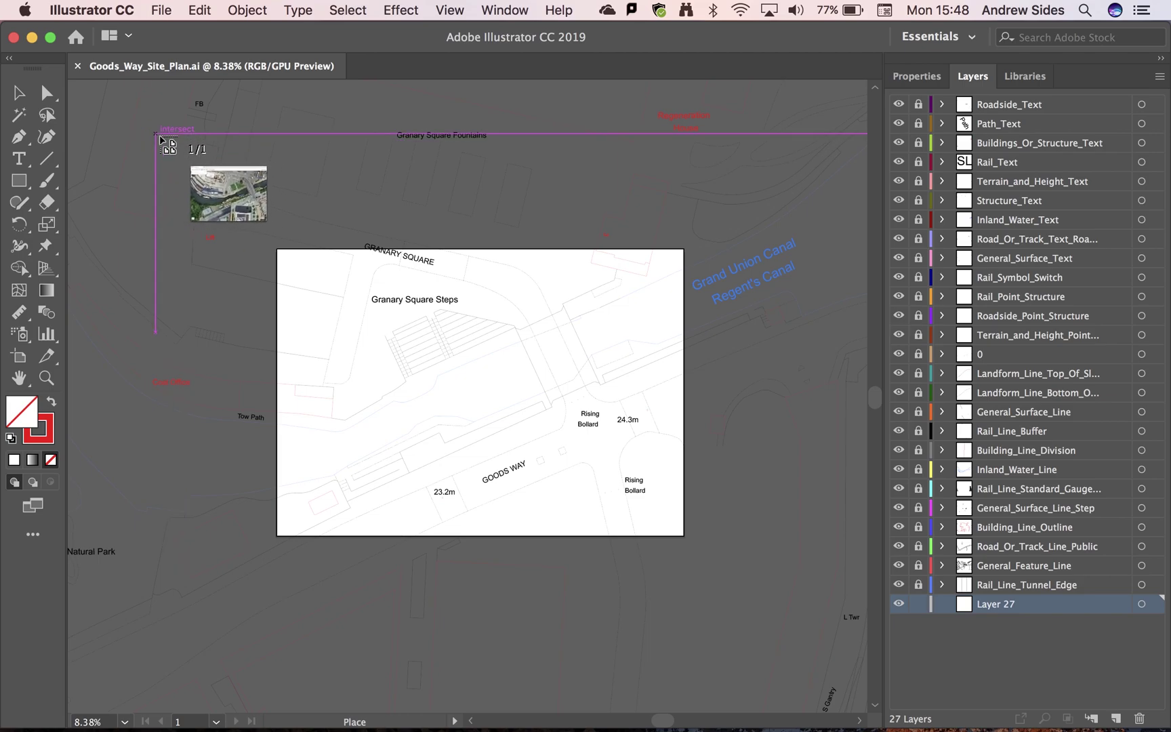
Drop the aerial image on the canvas and drag its corner to enlarge it past the artboard
click(159, 137)
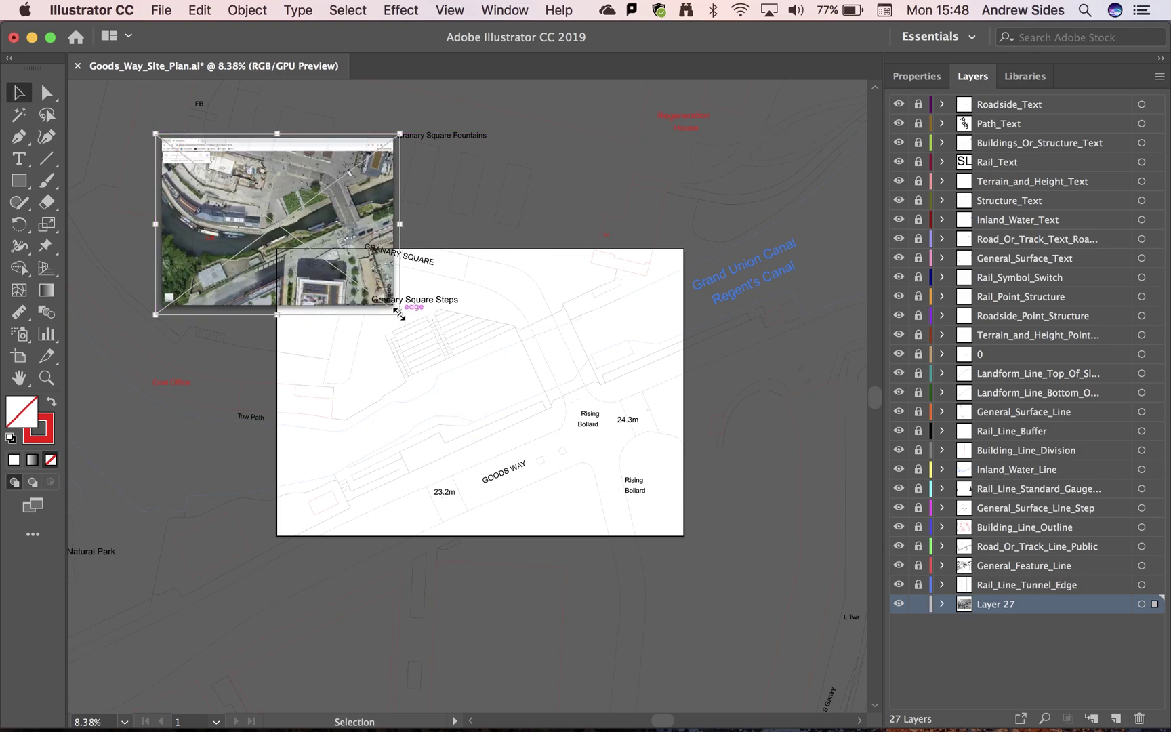
drag(398, 313, 846, 654)
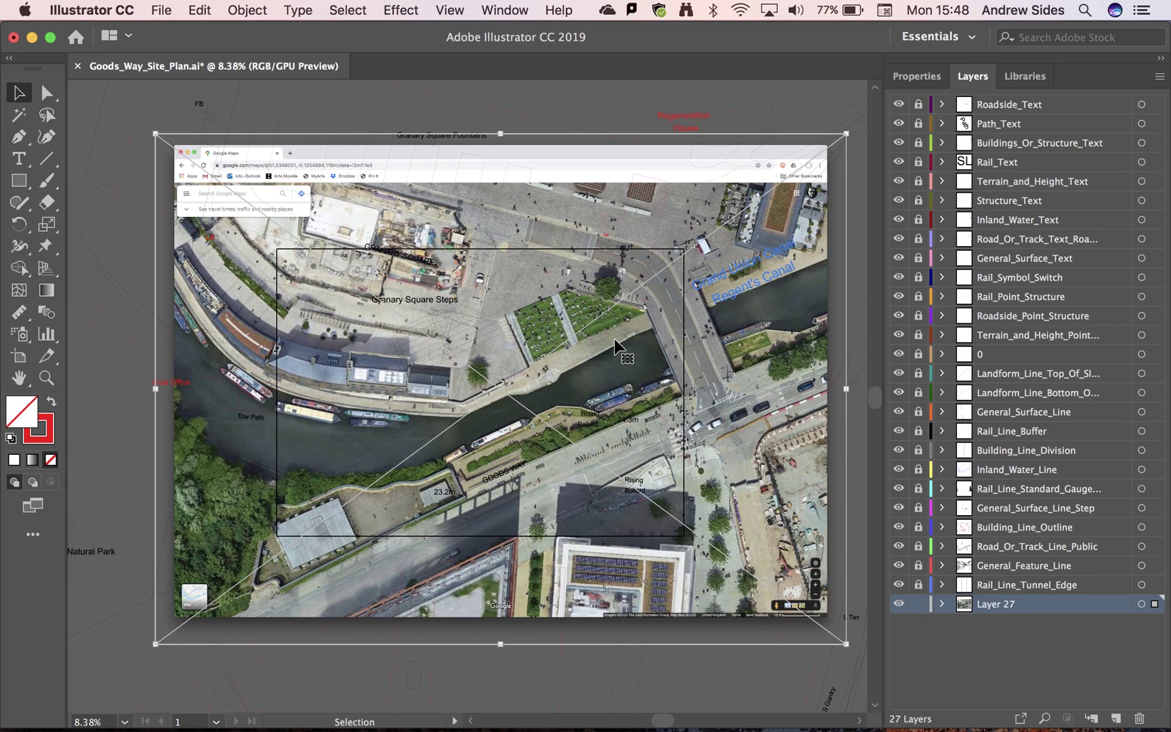
Set the aerial image's opacity to about 15% in the Transparency panel, then shift it left under the plan
click(506, 11)
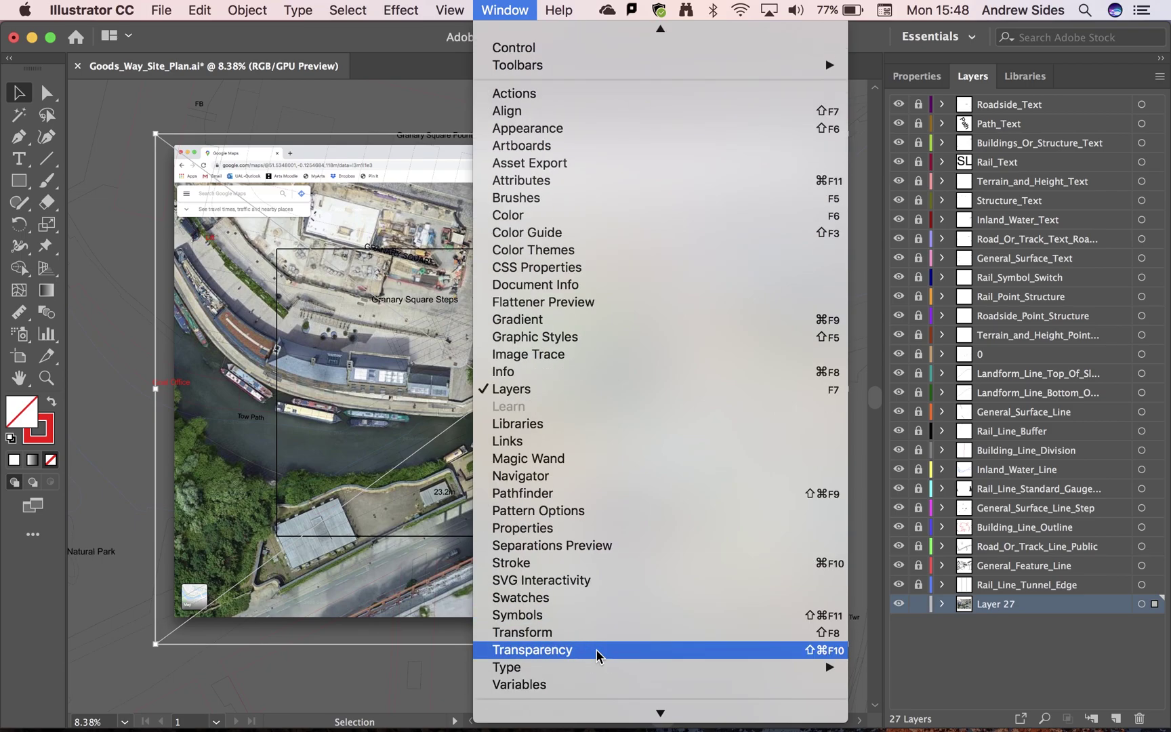
mouse_move(597, 652)
click(600, 564)
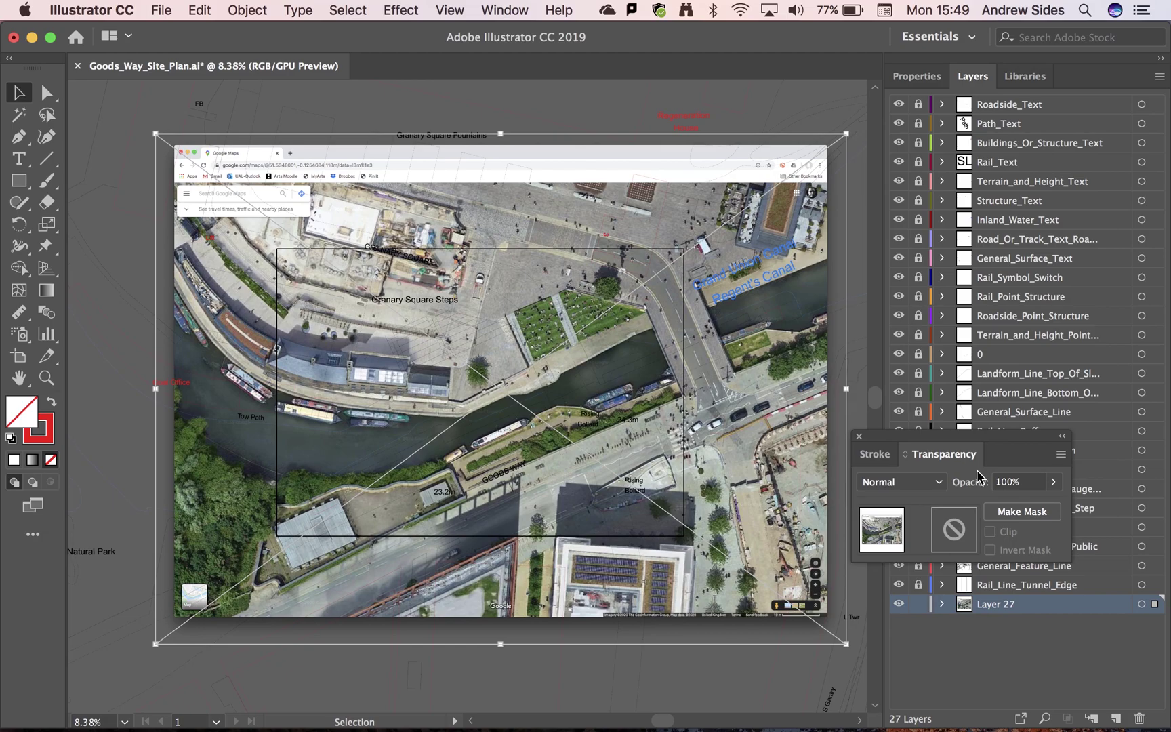
mouse_move(989, 442)
mouse_down()
mouse_move(722, 397)
mouse_move(640, 344)
mouse_move(552, 184)
mouse_move(518, 180)
mouse_up()
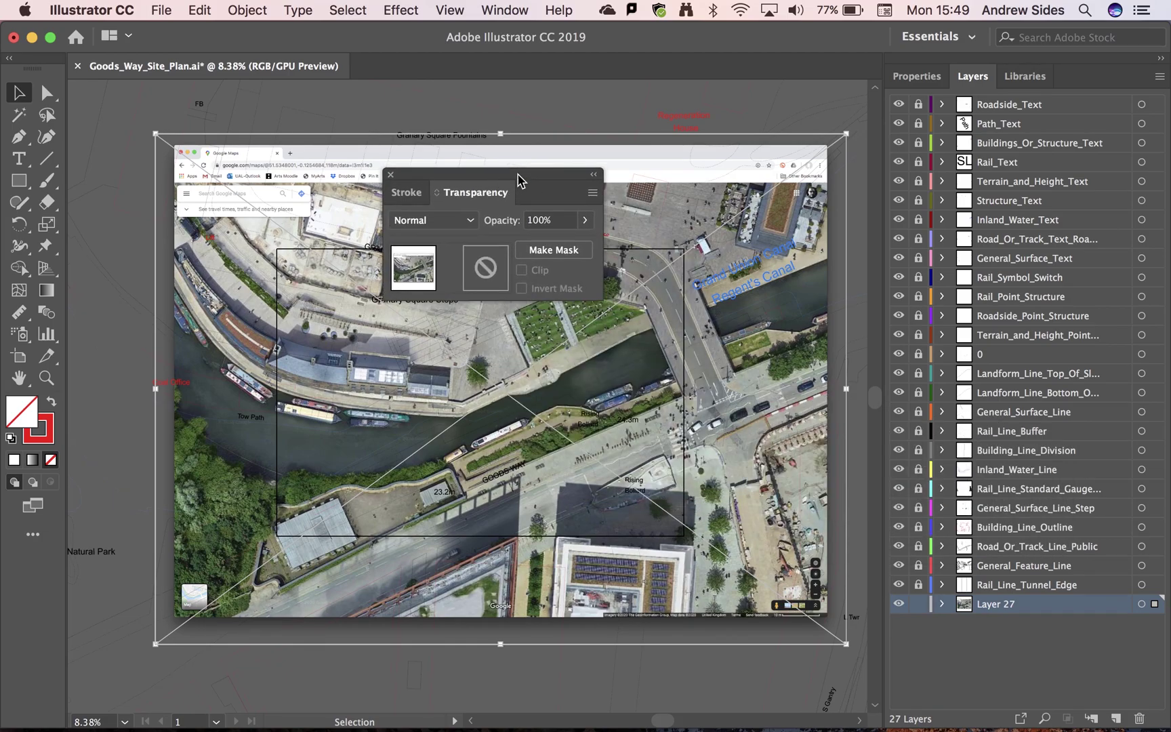
click(584, 219)
drag(581, 242, 527, 250)
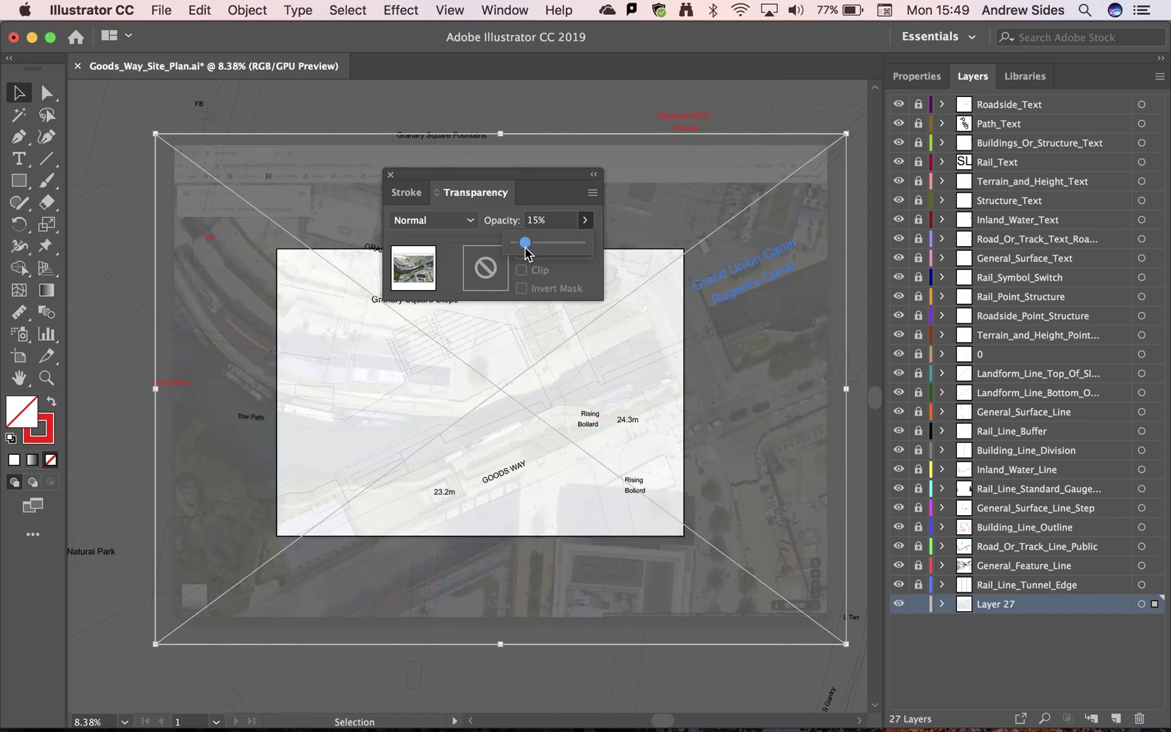
click(391, 175)
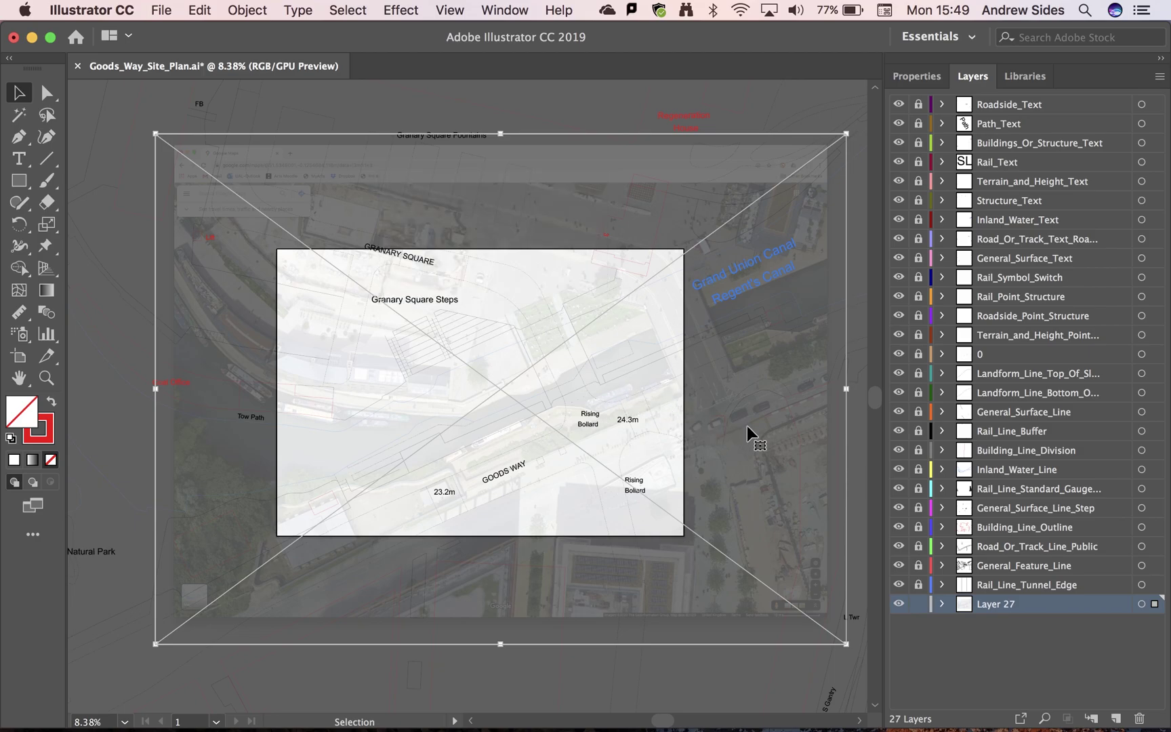
drag(747, 427, 608, 428)
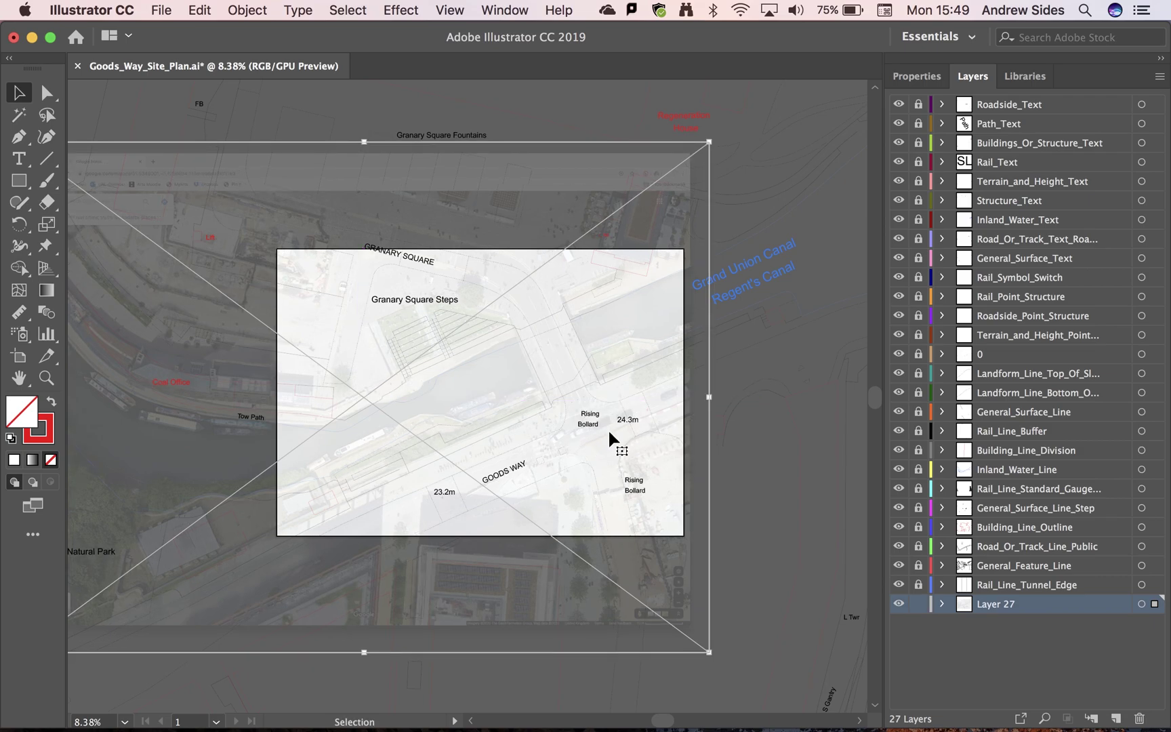
Shrink the faded aerial image from a corner and nudge it down to align with the OS linework
scroll(358, 425, up, 6)
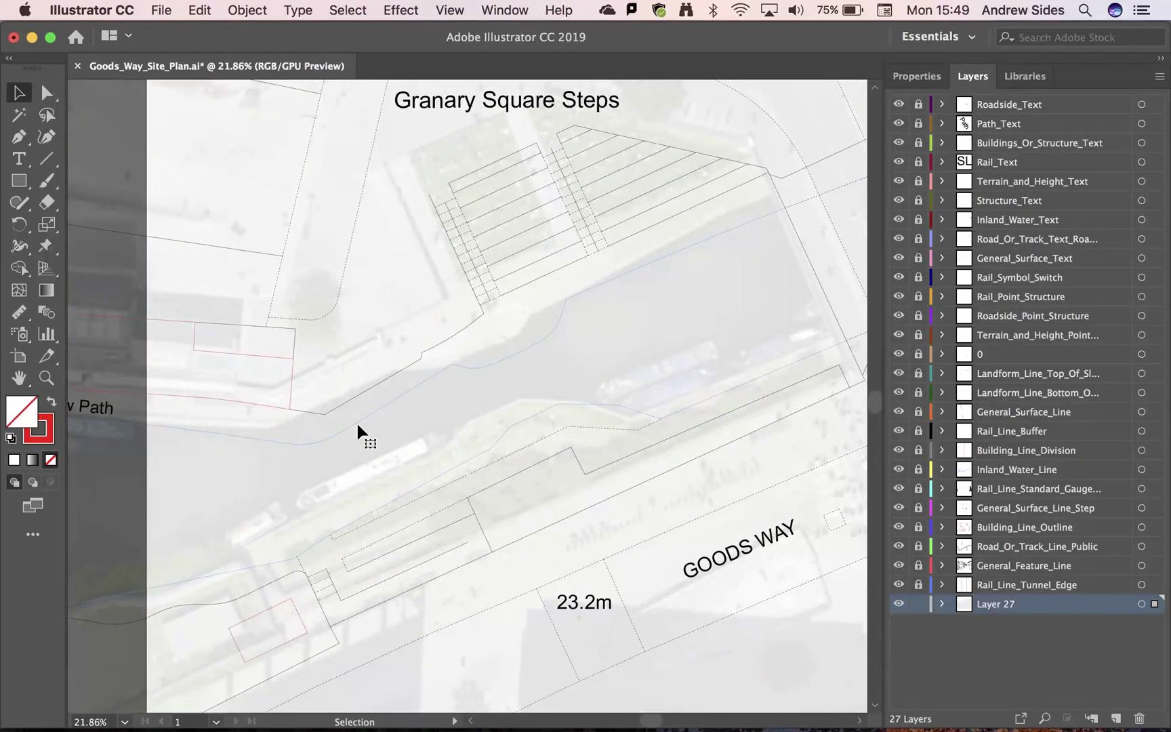
scroll(358, 426, down, 5)
click(357, 427)
scroll(358, 427, down, 3)
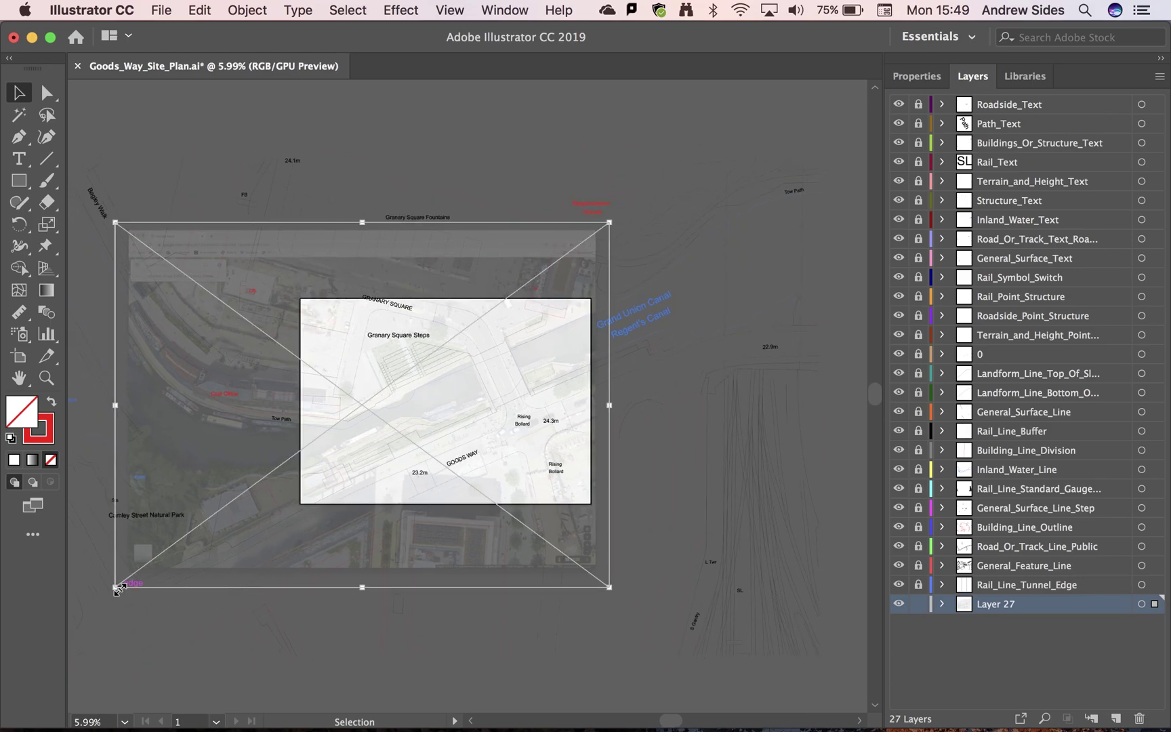
drag(115, 587, 130, 570)
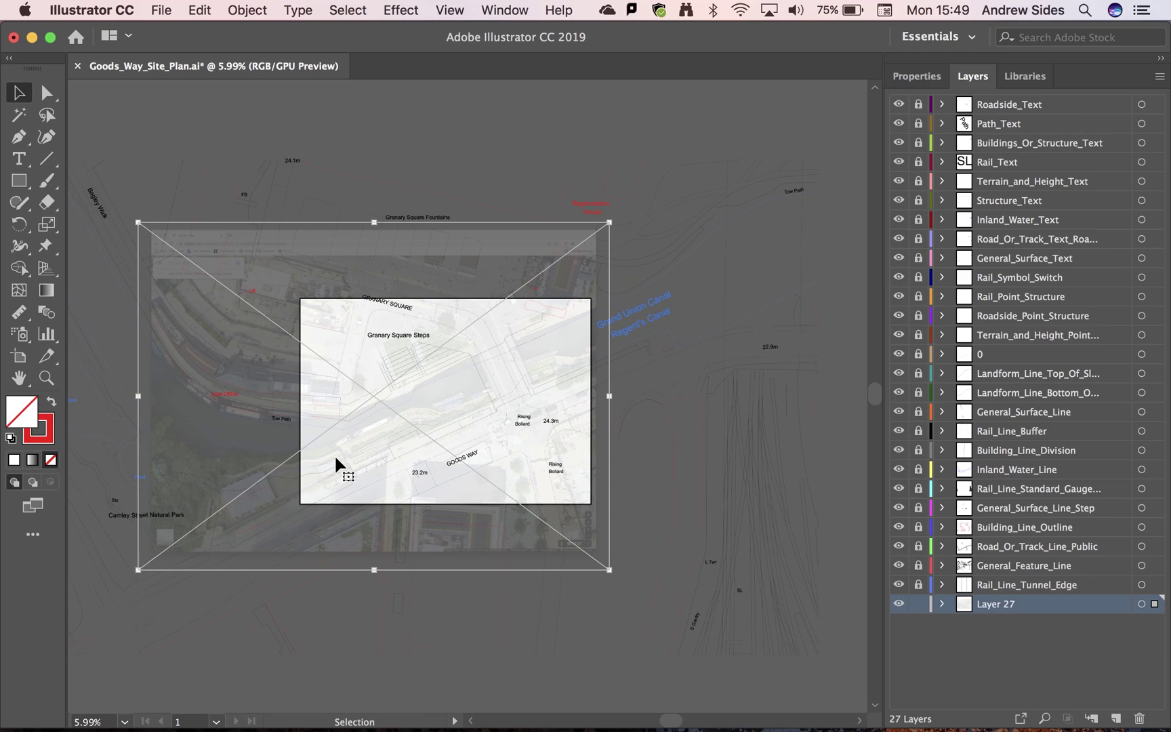
scroll(368, 401, up, 1)
scroll(366, 409, up, 3)
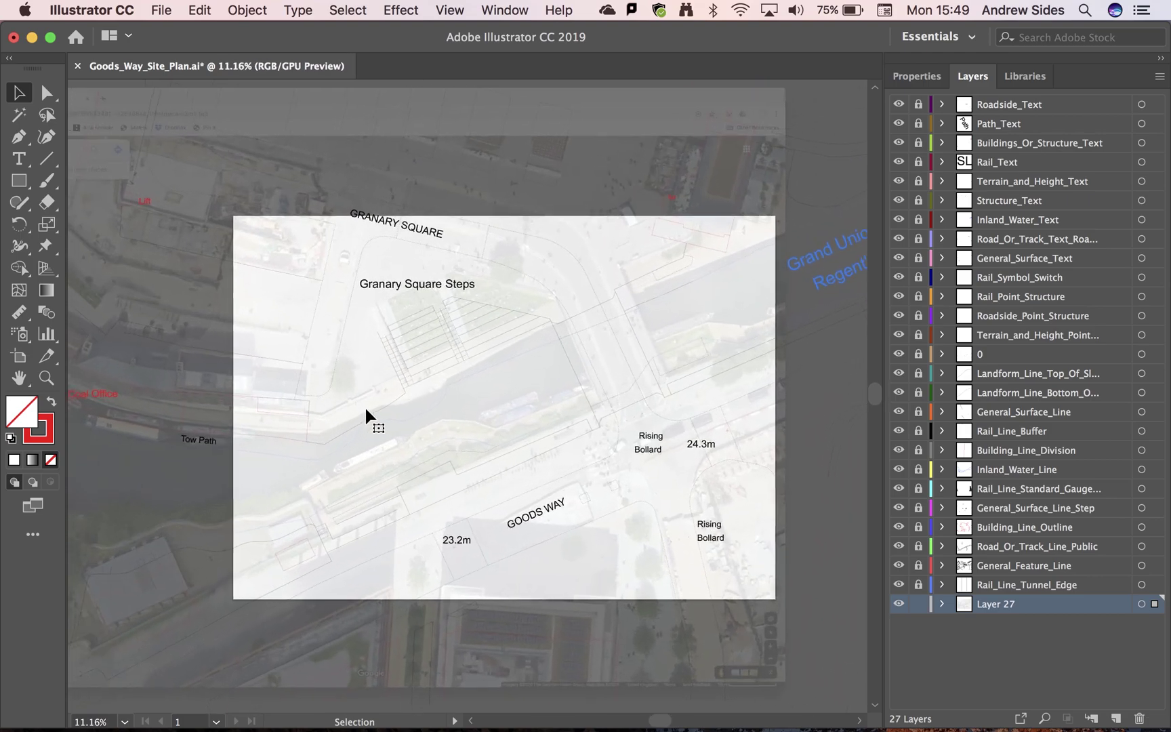
drag(461, 404, 455, 419)
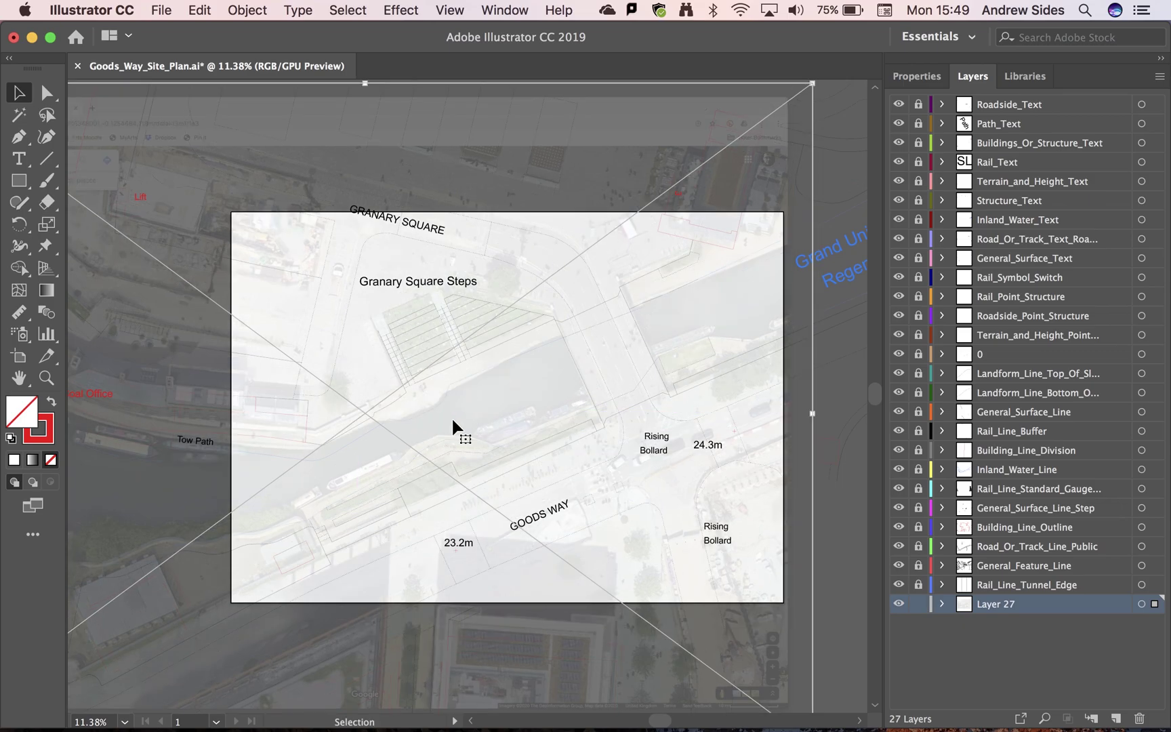
drag(451, 420, 452, 421)
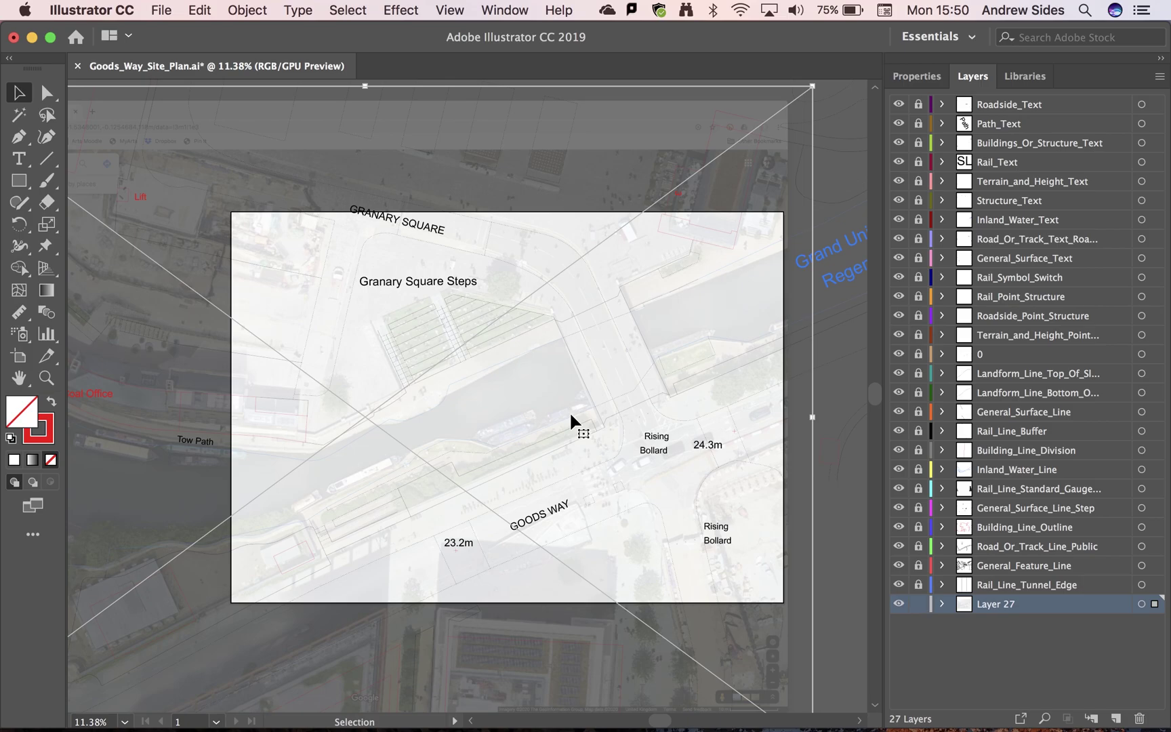
Deselect everything and save the site plan document
click(830, 550)
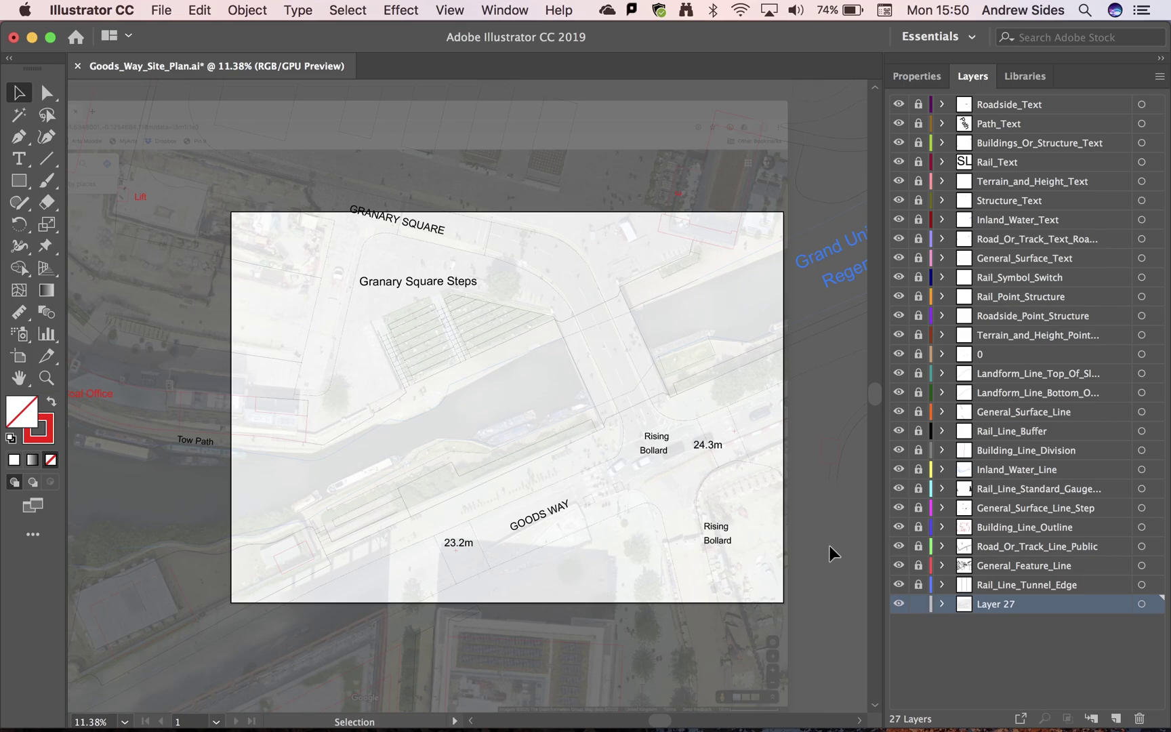
click(751, 544)
click(851, 522)
scroll(851, 522, down, 3)
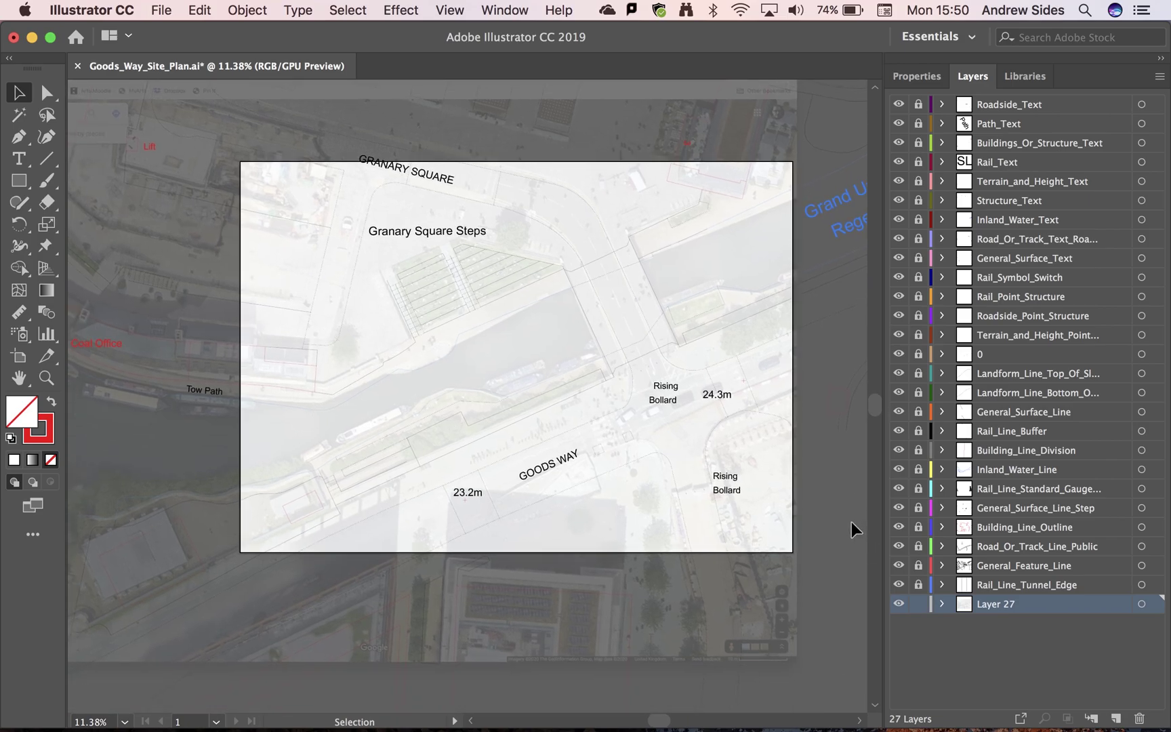
key(super+s)
Scroll across the artboard to check the aerial photo's canal and streets align with the Goods Way linework
scroll(567, 359, up, 5)
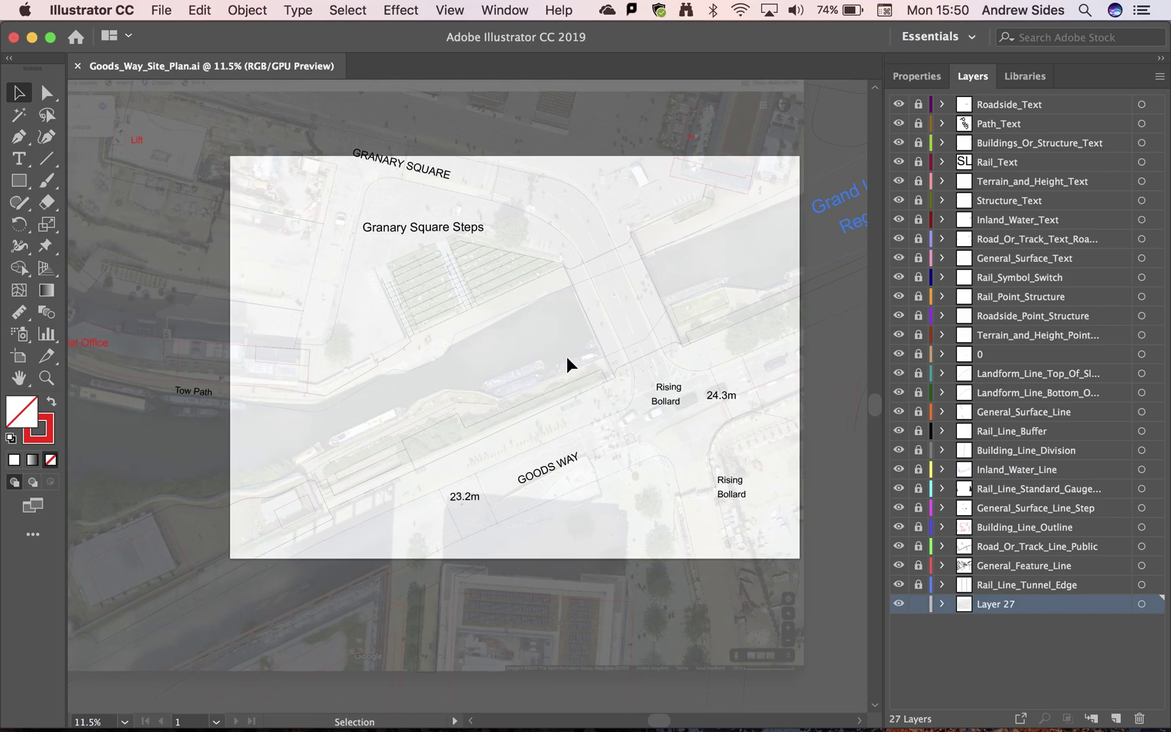
scroll(568, 359, up, 1)
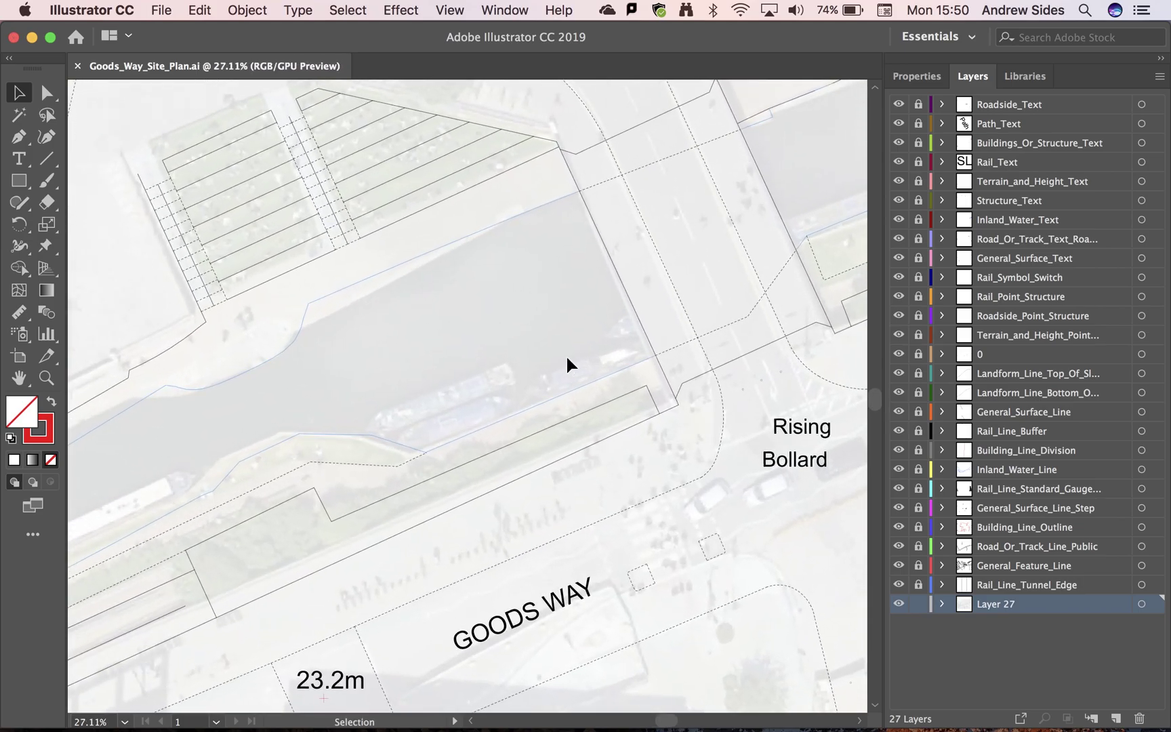
scroll(568, 359, down, 2)
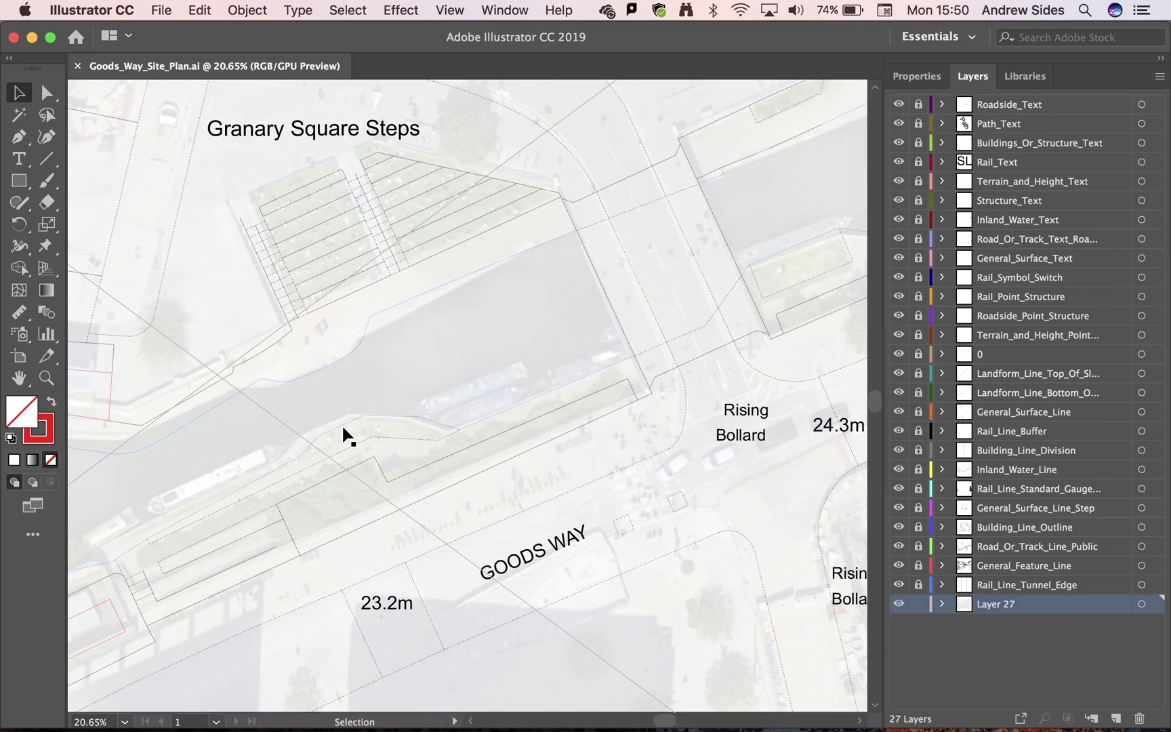
scroll(353, 422, up, 5)
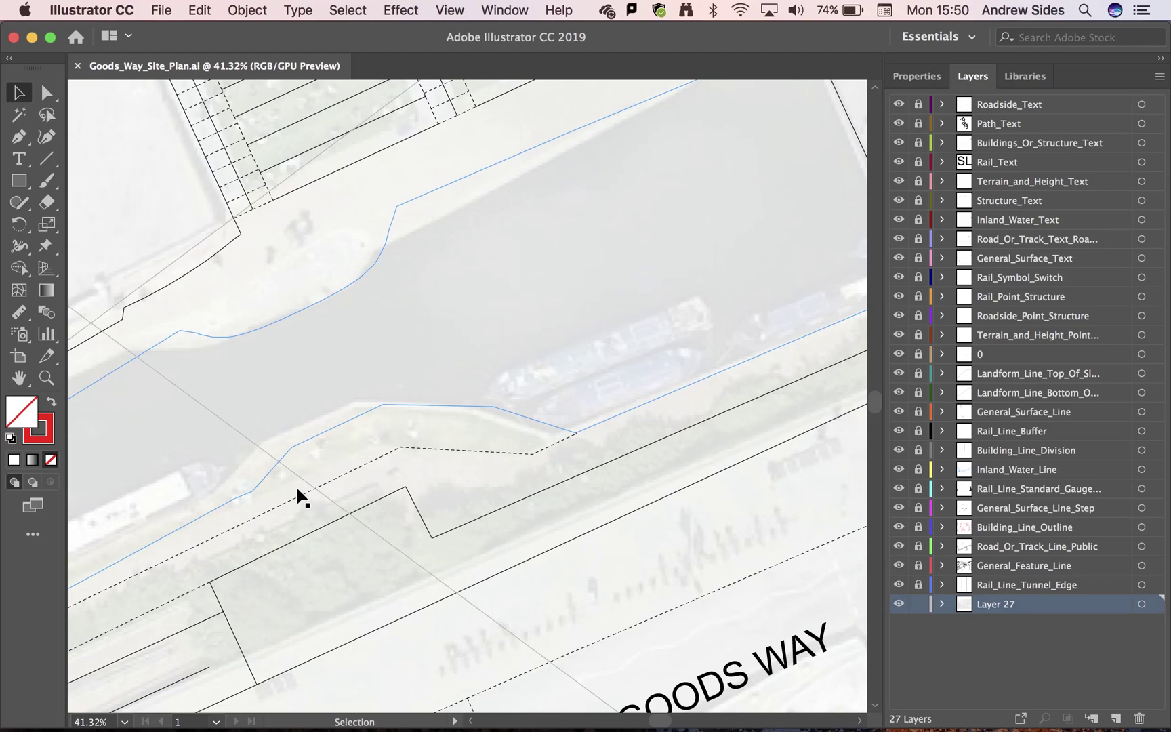
scroll(328, 477, left, 8)
scroll(328, 478, down, 4)
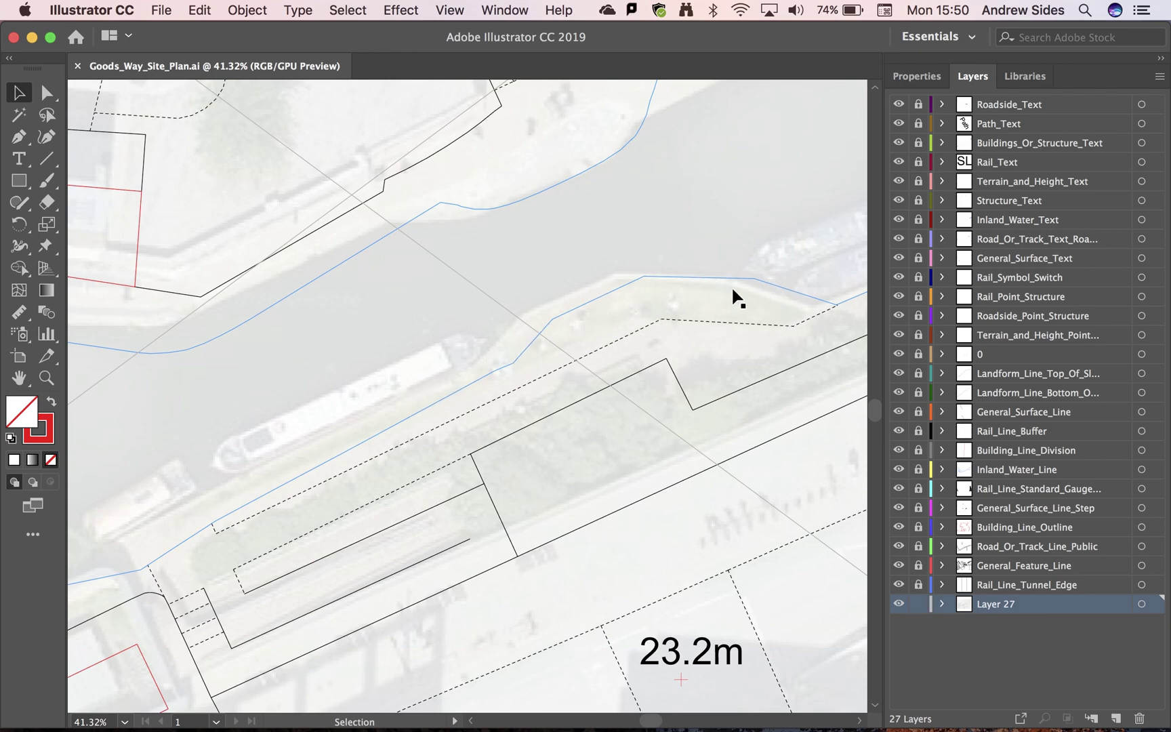
scroll(670, 335, down, 5)
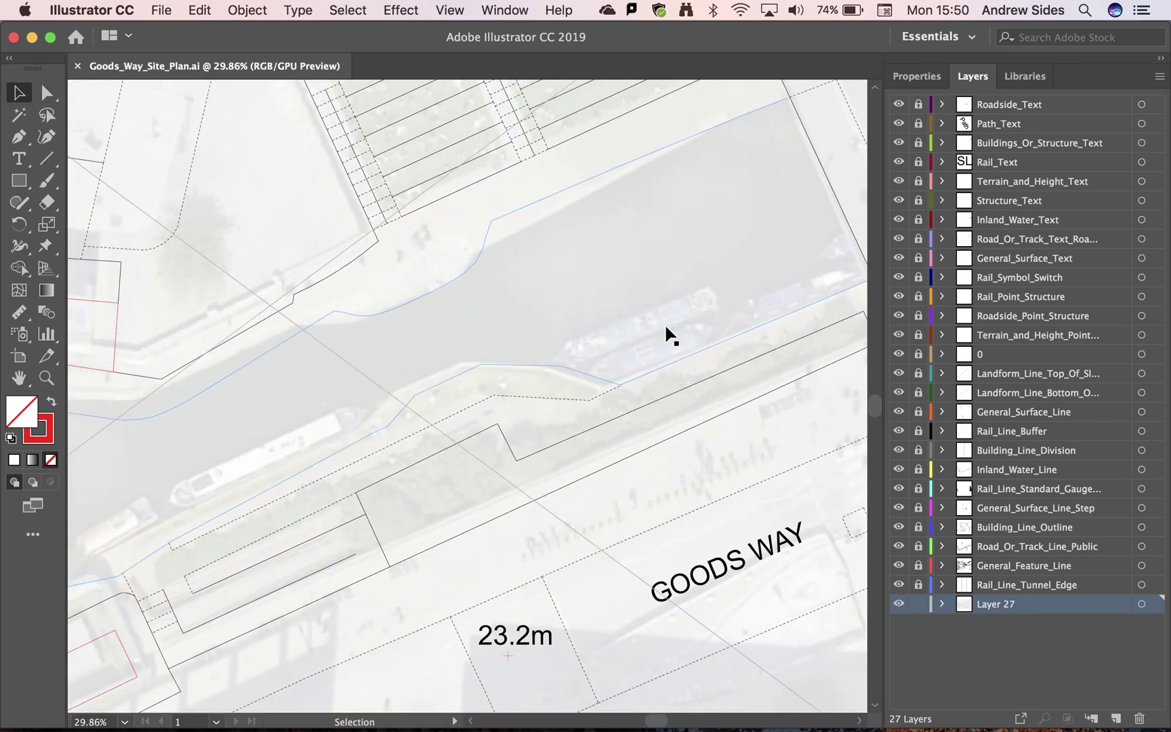
scroll(670, 335, down, 3)
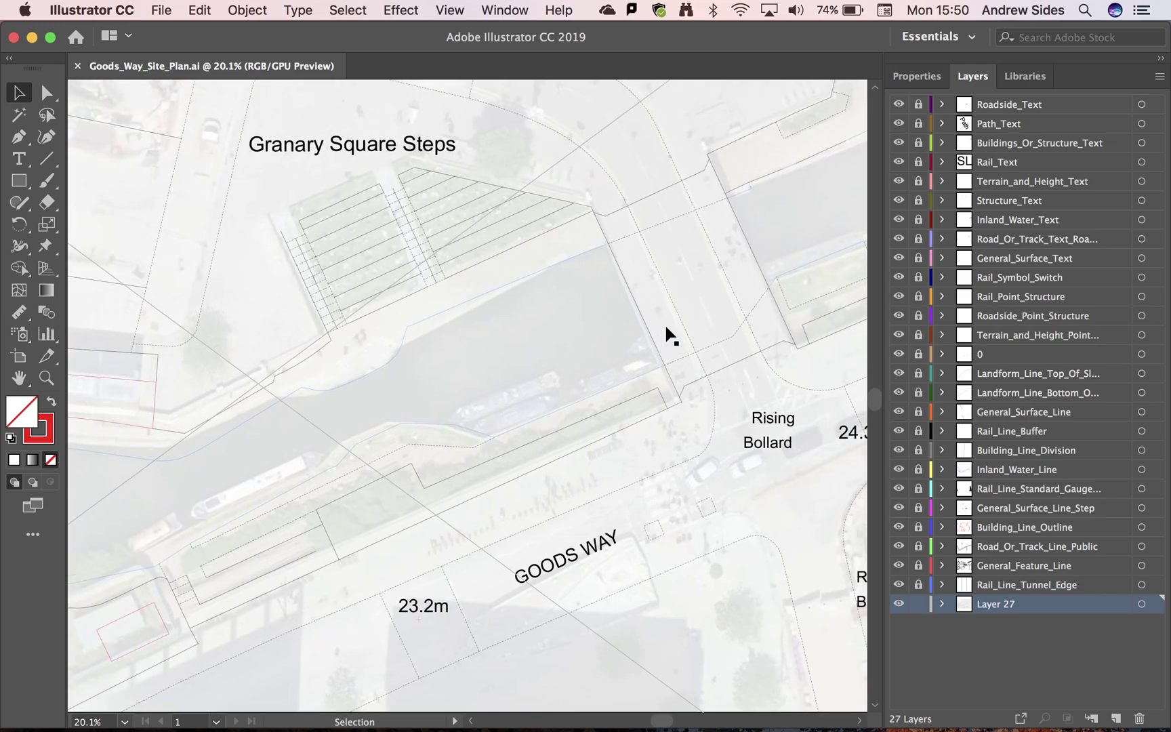
scroll(669, 335, down, 2)
scroll(670, 335, right, 3)
scroll(669, 335, up, 1)
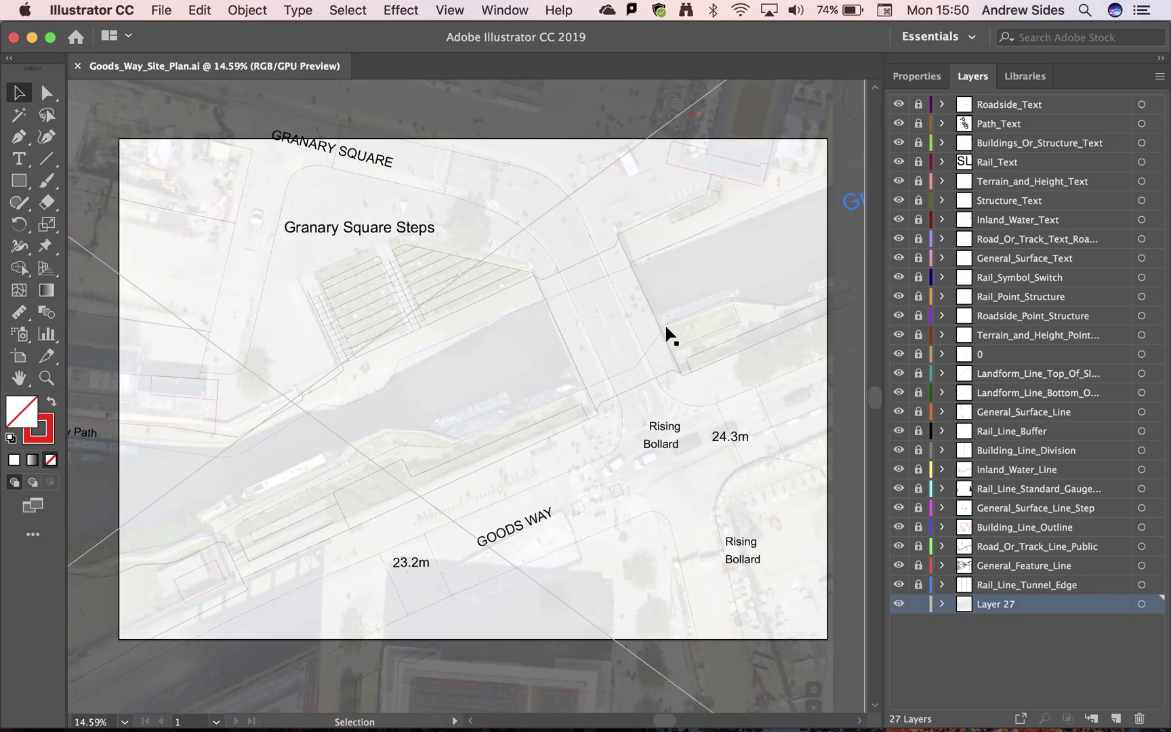